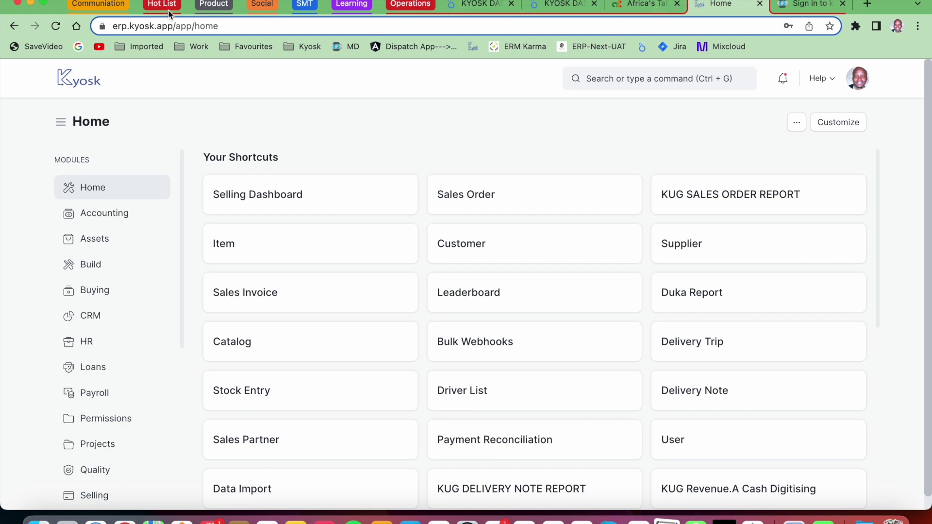
# Step: Open the global search bar's suggestions on the Kyosk Home workspace
pyautogui.click(657, 80)
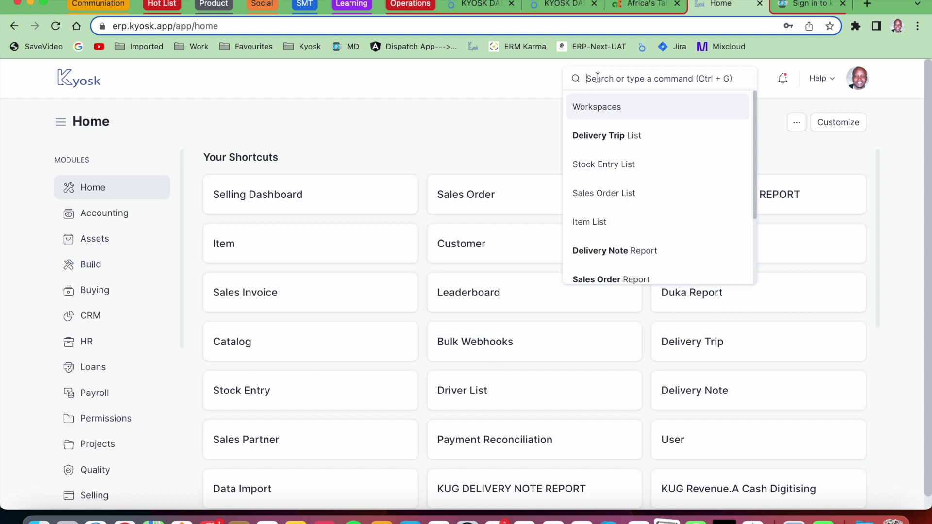
# Step: Search 'KUG' and open the KUG Revenue.A Cash Digitising report
pyautogui.write('ku')
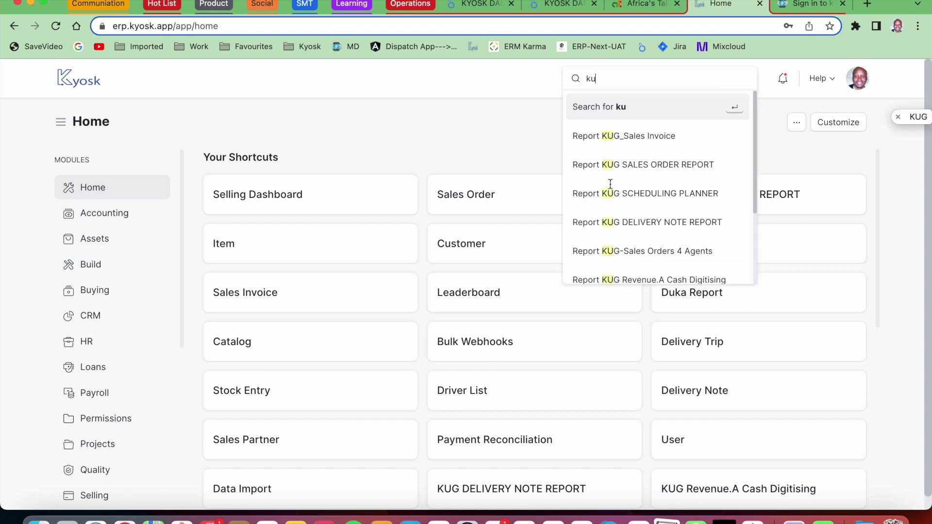
pyautogui.press('BackSpace')
pyautogui.press('BackSpace')
pyautogui.write('KUG')
pyautogui.scroll(-1, 617, 241)
pyautogui.scroll(-1, 618, 241)
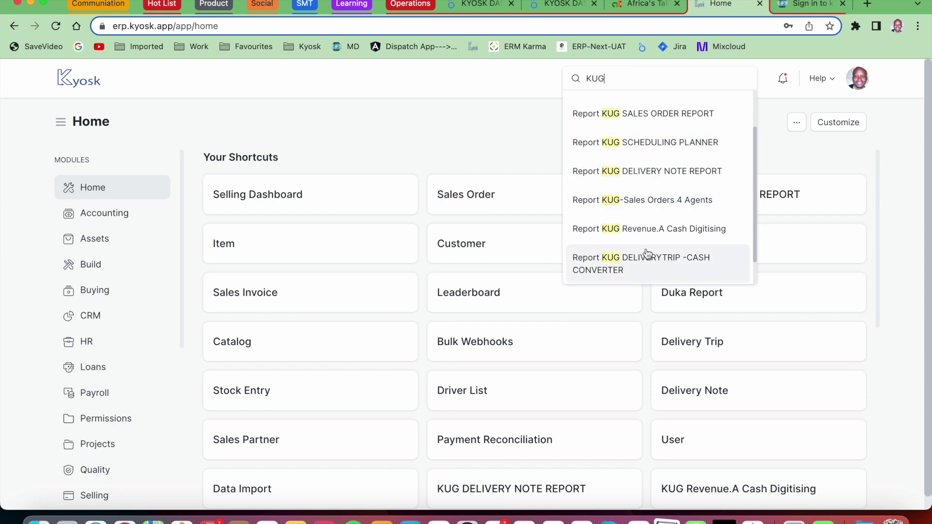
pyautogui.click(684, 231)
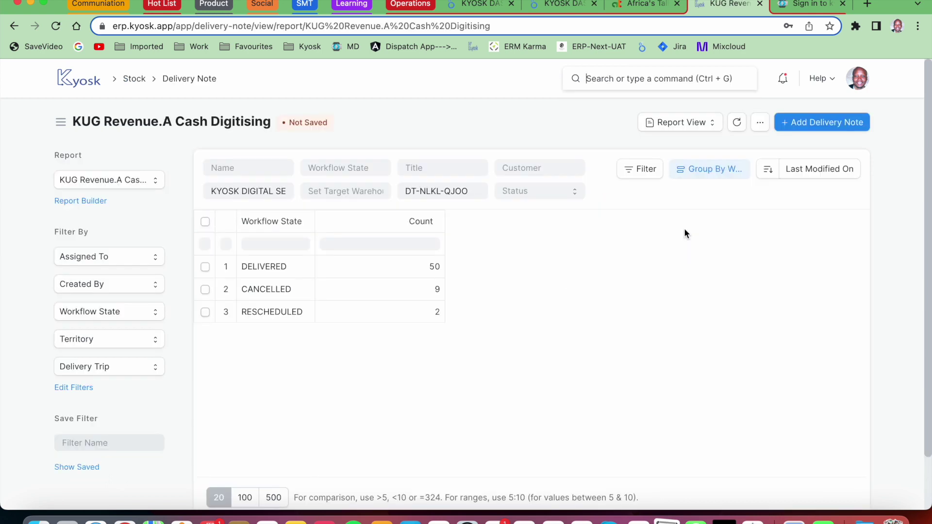
# Step: Remove the Workflow State grouping and select the delivery trip number DT-NLKL-QJOO
pyautogui.click(728, 175)
pyautogui.click(785, 207)
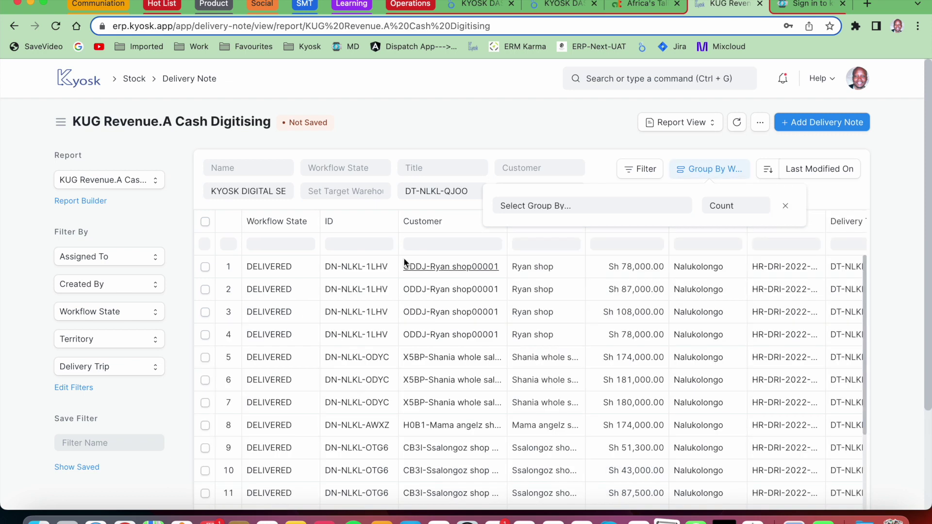
pyautogui.click(471, 142)
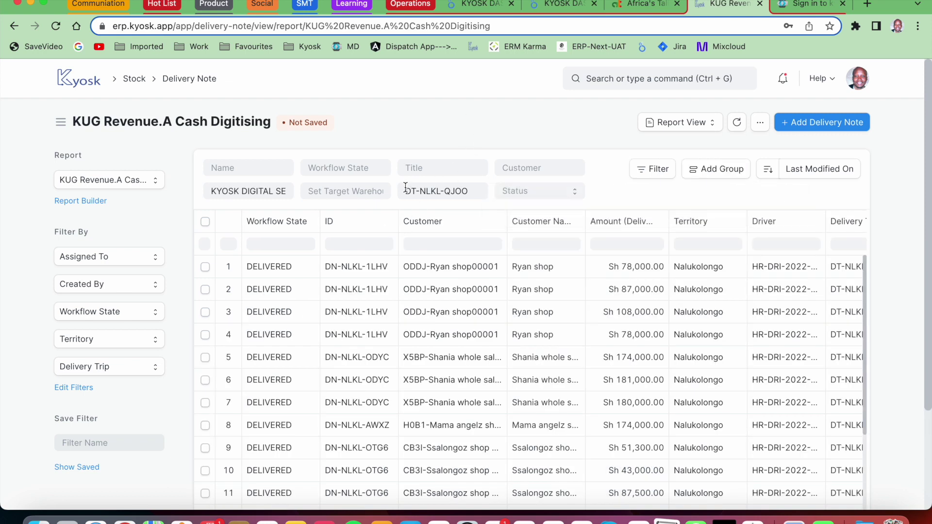
pyautogui.moveTo(405, 189); pyautogui.dragTo(520, 197)
pyautogui.press('super+c')
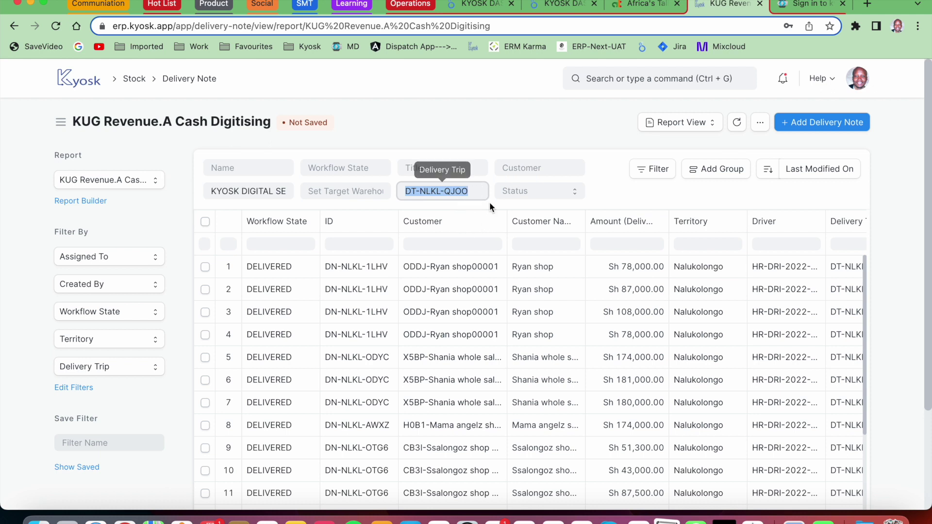
# Step: Try grouping the report by Workflow State, then remove that grouping again
pyautogui.click(730, 171)
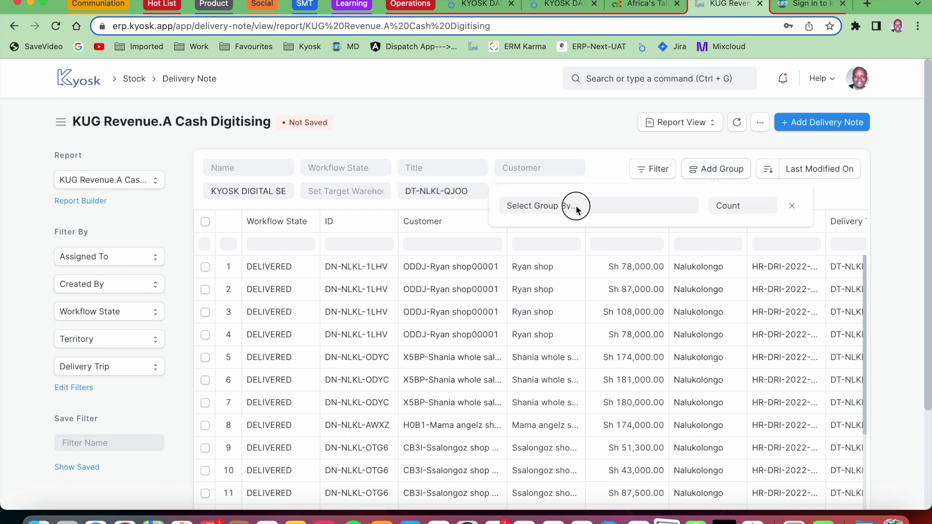
pyautogui.click(576, 205)
pyautogui.click(539, 220)
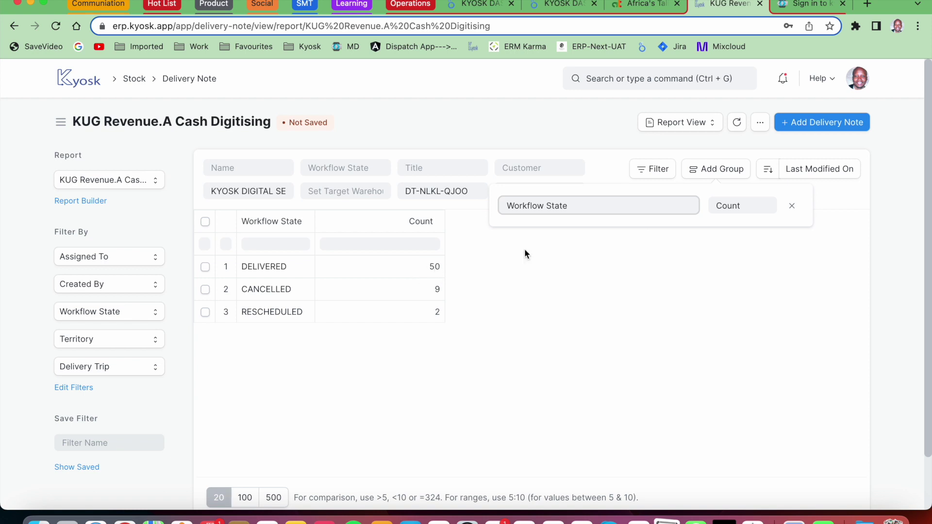
pyautogui.click(791, 205)
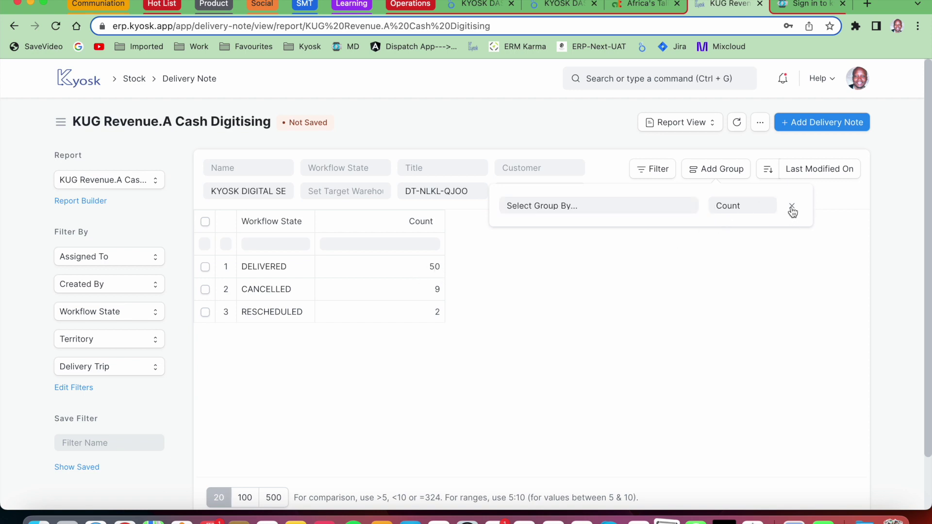
pyautogui.click(621, 166)
pyautogui.click(755, 125)
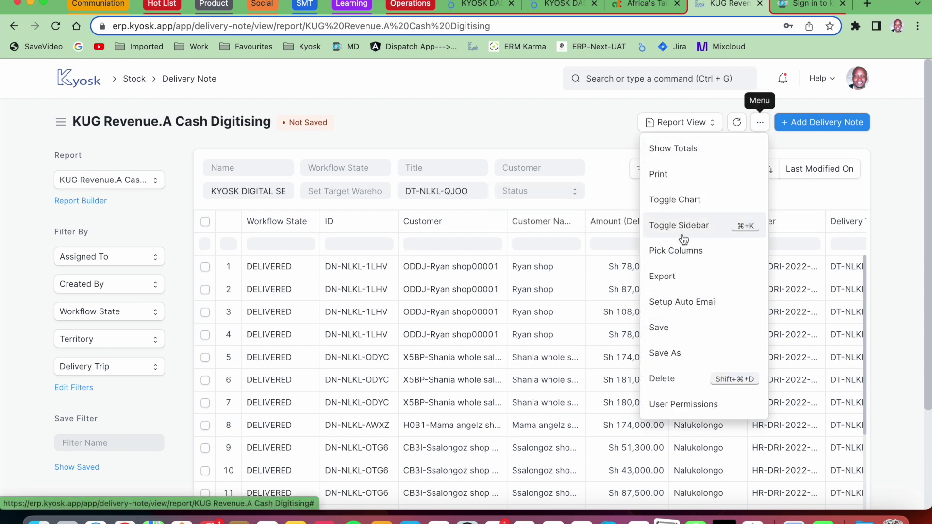
# Step: Export all report rows to Excel, saved in Downloads as DN-DT-NLKL-QJOO.xlsx
pyautogui.click(665, 277)
pyautogui.click(333, 184)
pyautogui.click(610, 224)
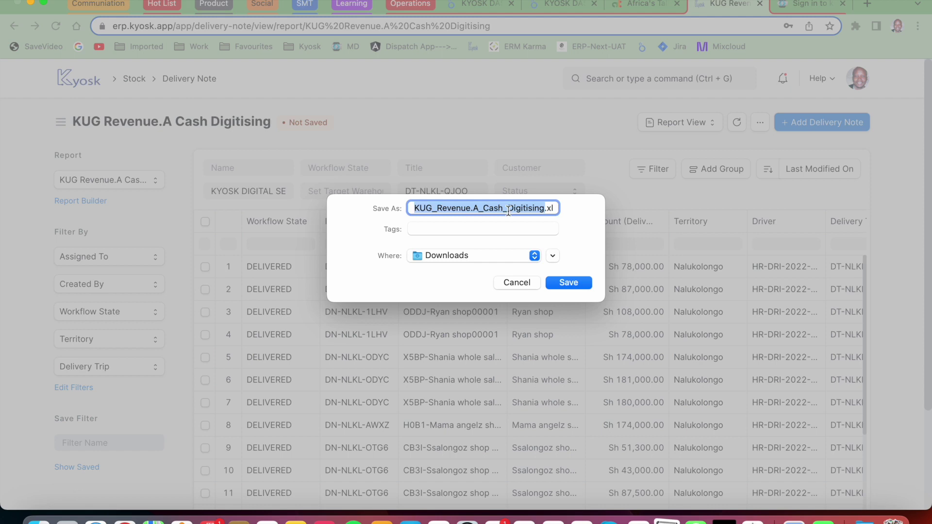
pyautogui.write('DN')
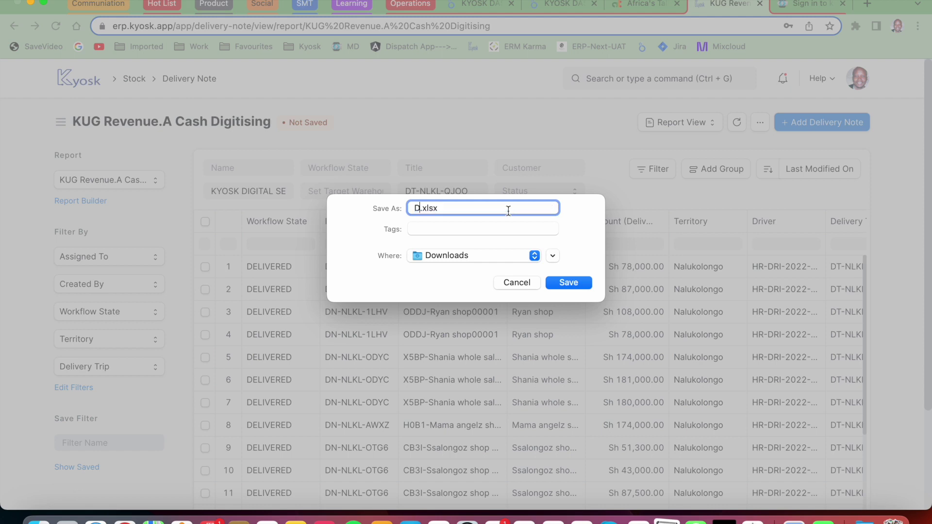
pyautogui.write('-')
pyautogui.press('super+v')
pyautogui.click(576, 282)
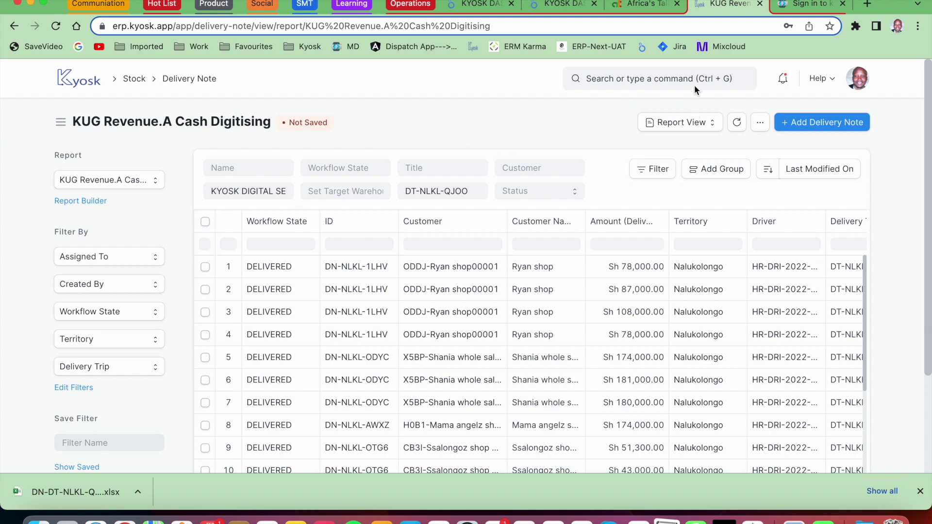
# Step: Duplicate the report tab and return to the Kyosk Home workspace
pyautogui.rightClick(750, 13)
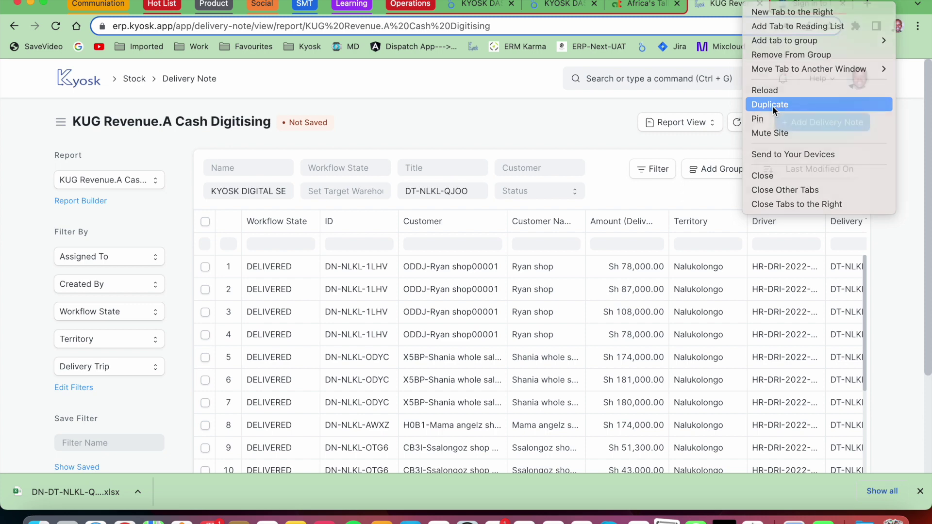
pyautogui.click(773, 106)
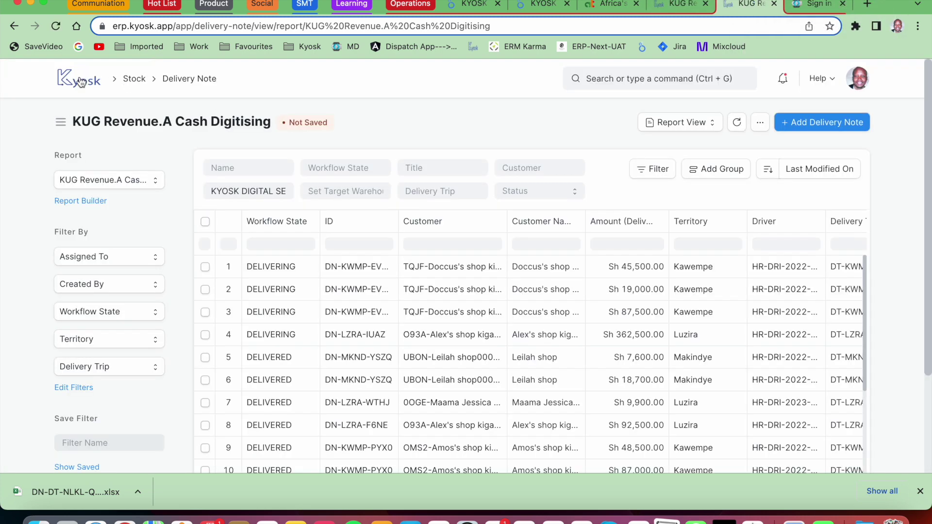
pyautogui.click(83, 82)
# Step: Open the KUG_Sales Invoice report and clear its Unpaid status filter
pyautogui.click(621, 77)
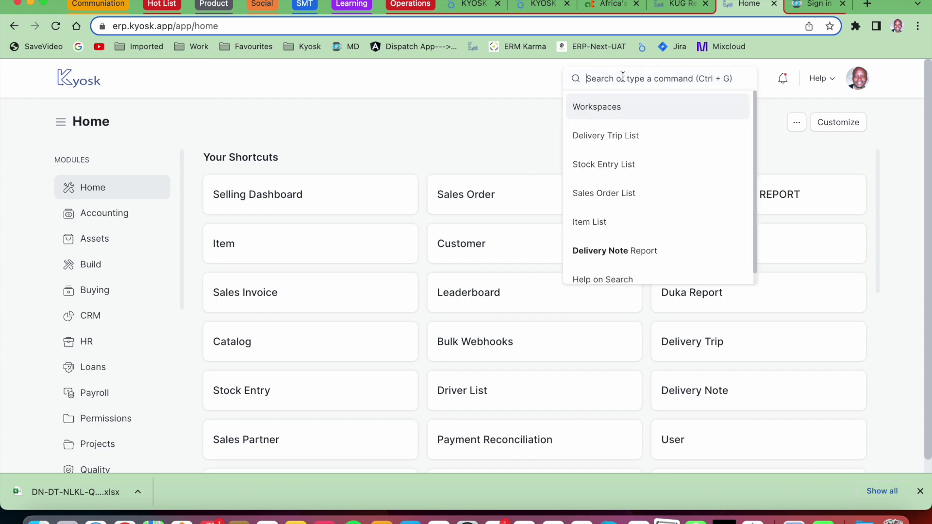
pyautogui.write('Ku')
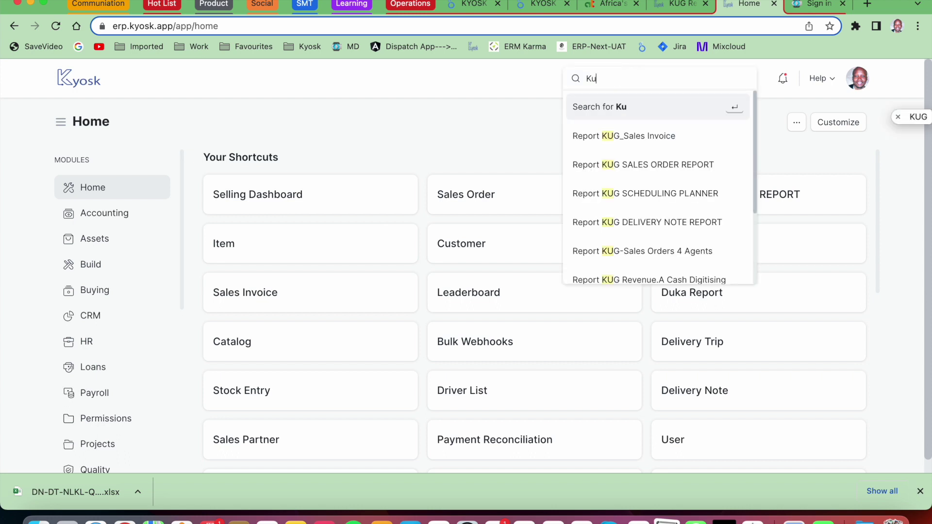
pyautogui.click(641, 139)
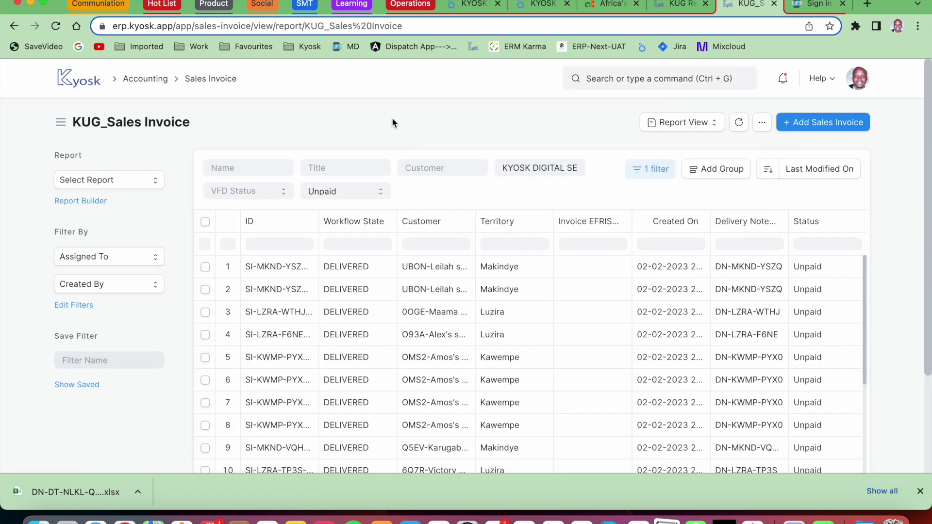
pyautogui.click(360, 191)
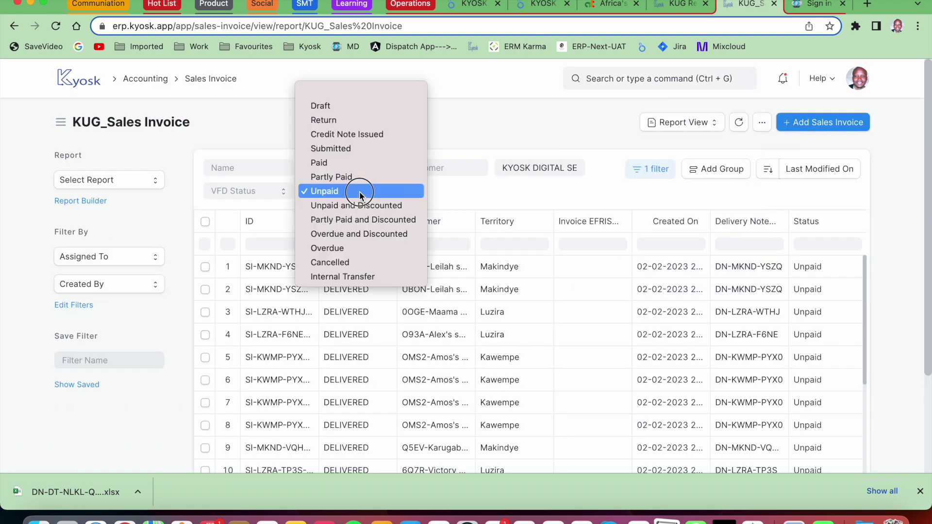
pyautogui.click(334, 93)
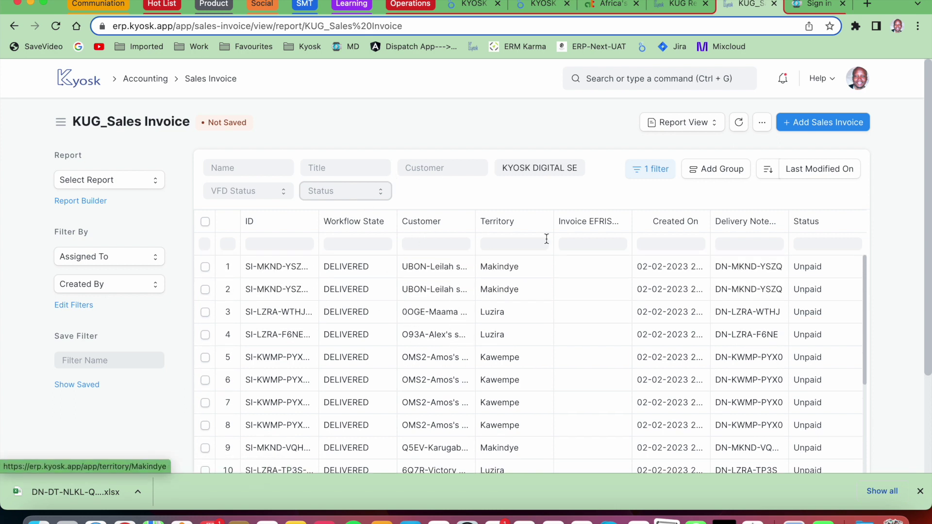
pyautogui.click(681, 7)
pyautogui.moveTo(441, 191); pyautogui.dragTo(420, 191)
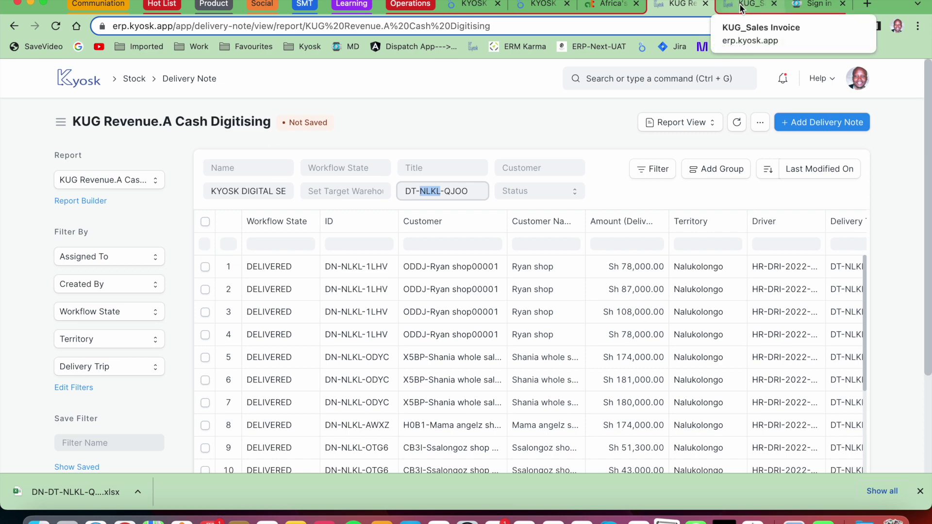
pyautogui.hscroll(10, 707, 261)
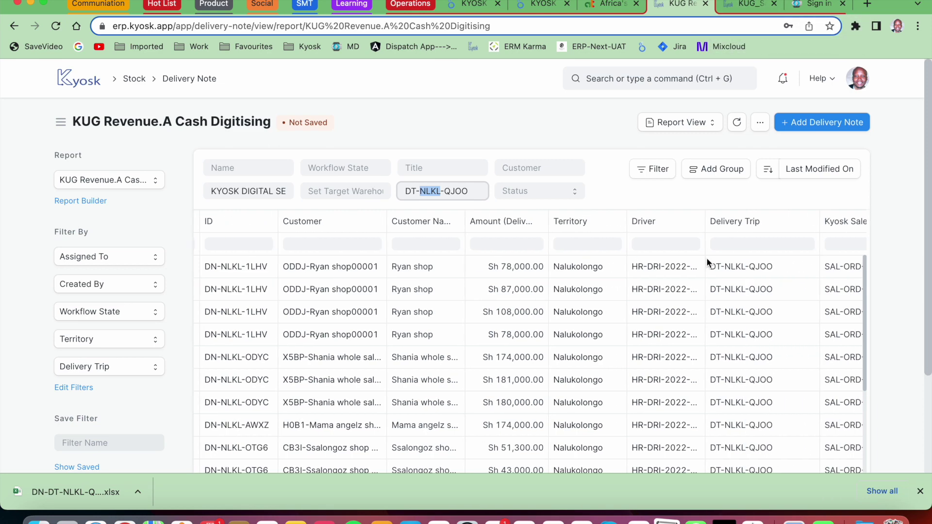
pyautogui.hscroll(-8, 707, 261)
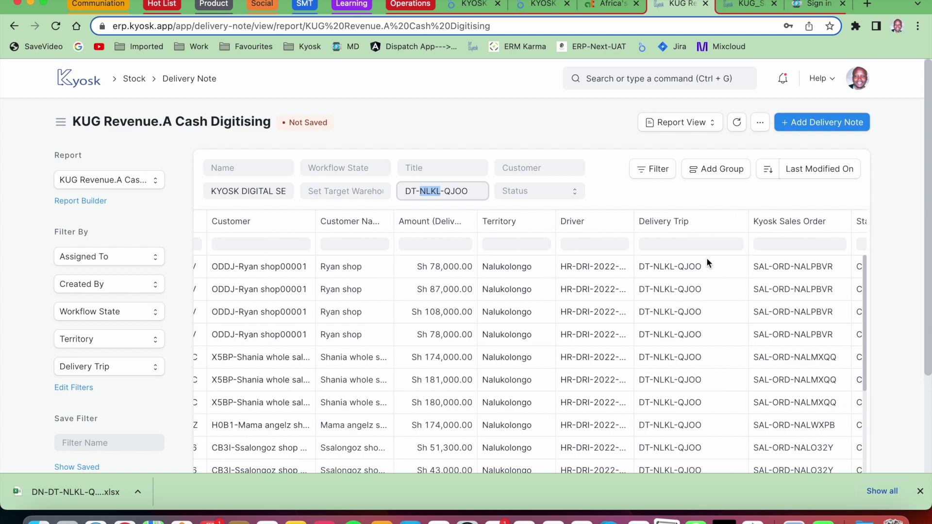
pyautogui.hscroll(-4, 491, 305)
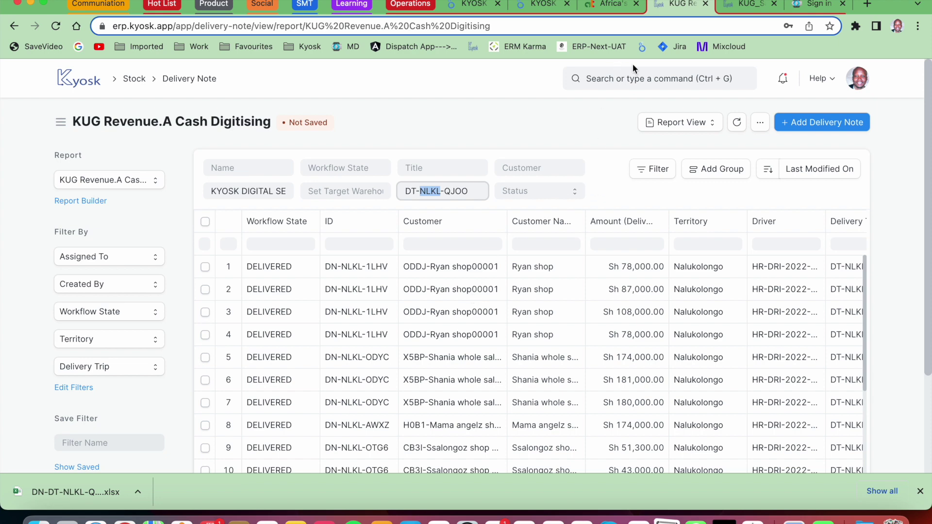
pyautogui.click(748, 5)
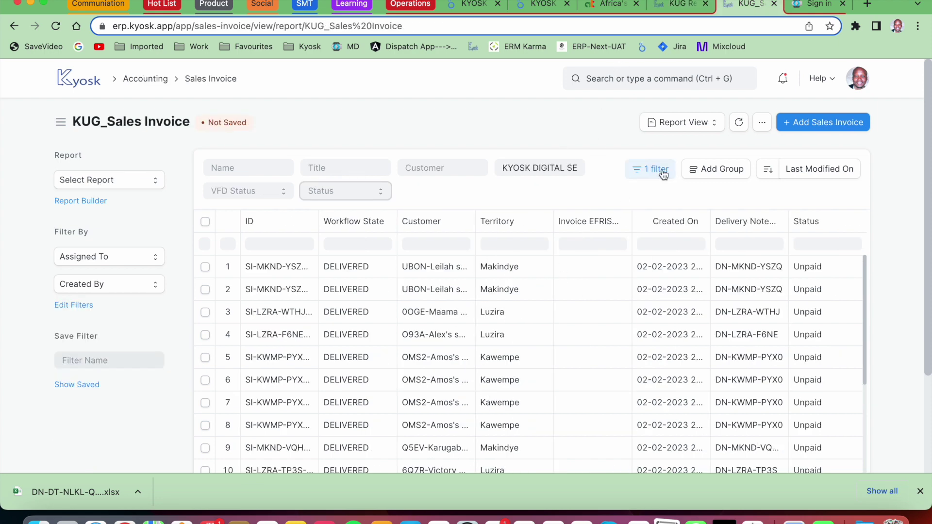
# Step: Add a Date filter between 01-02-2023 and 02-02-2023
pyautogui.click(648, 179)
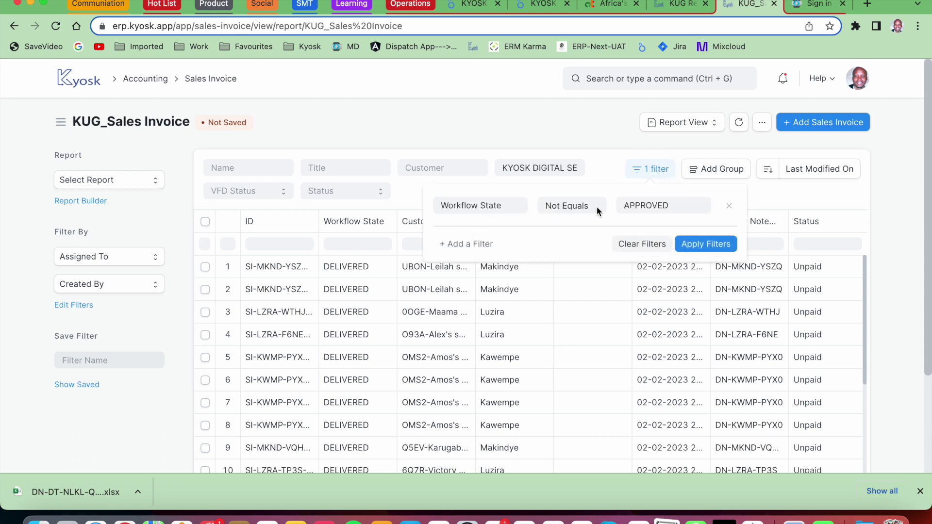
pyautogui.click(480, 244)
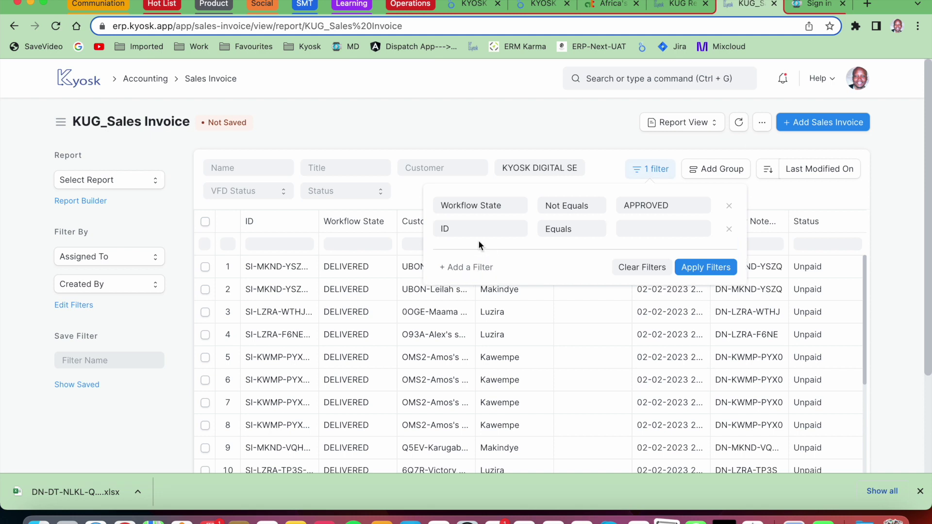
pyautogui.click(457, 223)
pyautogui.write('Date')
pyautogui.click(458, 248)
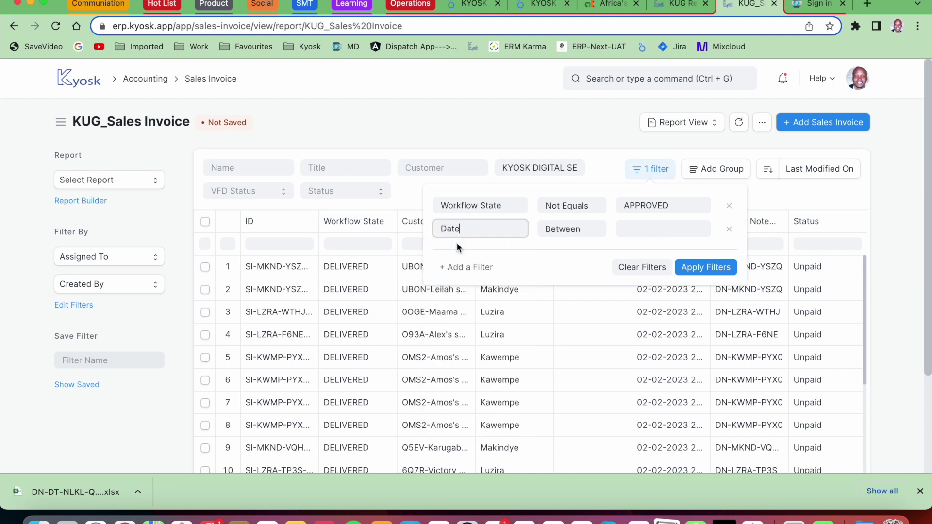
pyautogui.click(650, 230)
pyautogui.click(699, 305)
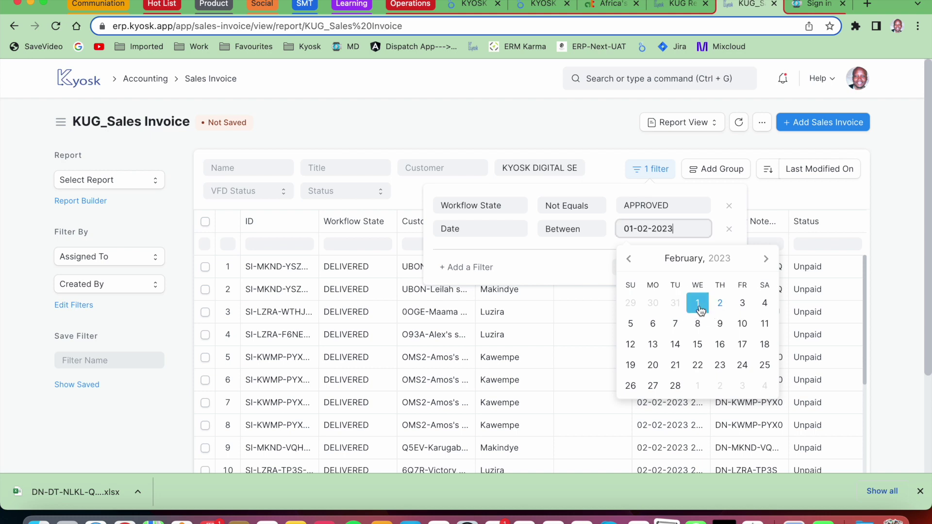
pyautogui.click(722, 306)
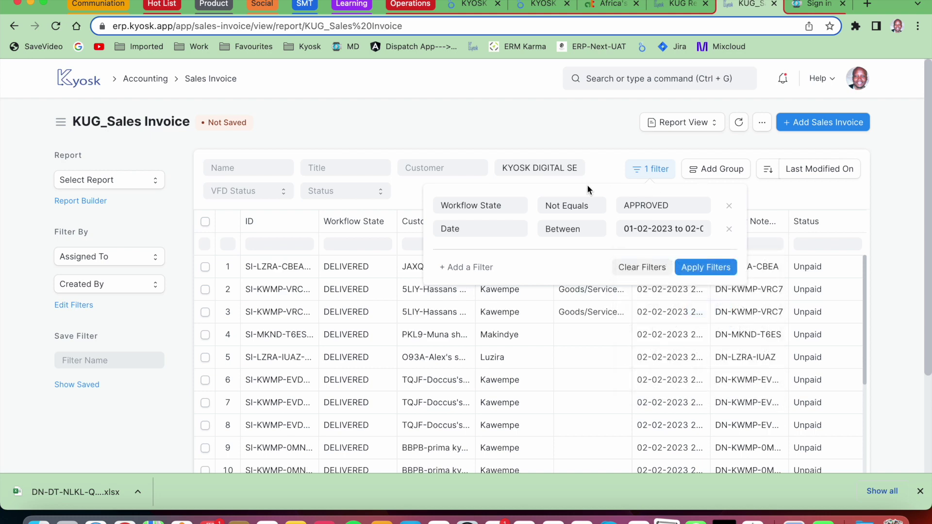
# Step: Add a Territory equals Nalukolongo filter
pyautogui.click(482, 268)
pyautogui.click(463, 252)
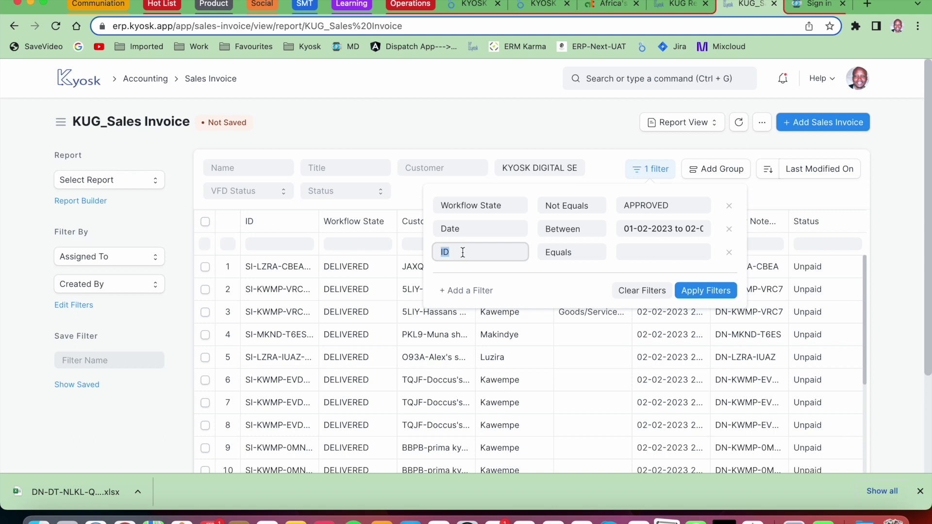
pyautogui.write('terr')
pyautogui.click(456, 274)
pyautogui.click(637, 254)
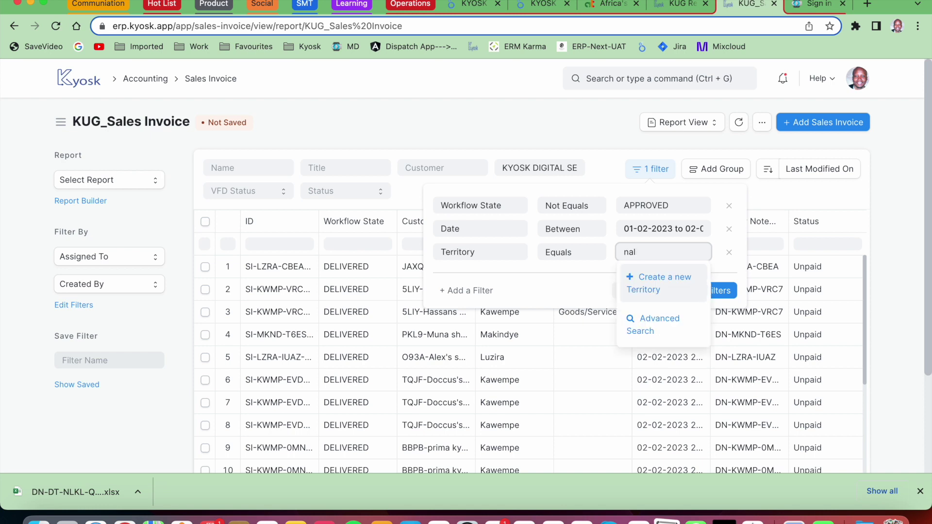
pyautogui.write('nalik')
pyautogui.press('BackSpace')
pyautogui.press('BackSpace')
pyautogui.write('uk')
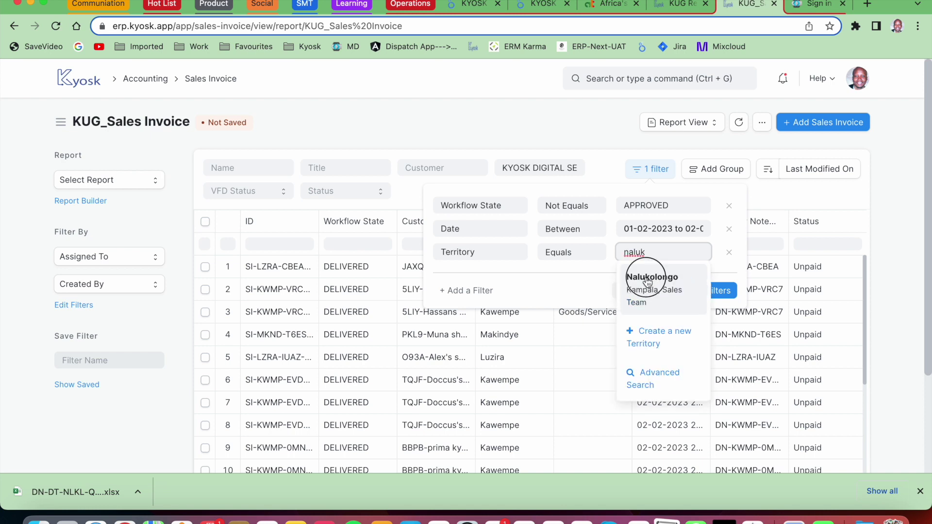
pyautogui.click(648, 279)
# Step: Apply the three filters and review the resulting invoice list
pyautogui.click(701, 293)
pyautogui.scroll(-10, 600, 366)
pyautogui.scroll(5, 599, 365)
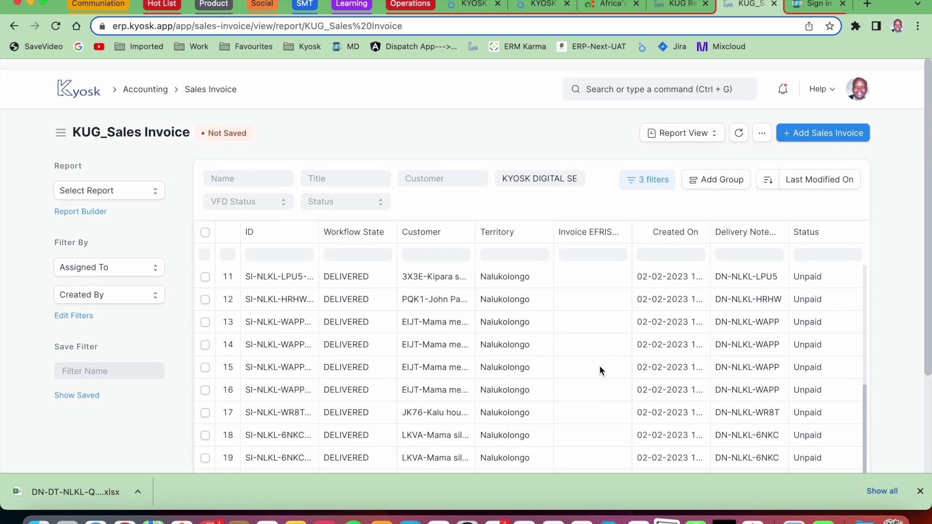
pyautogui.hscroll(2, 649, 352)
pyautogui.hscroll(5, 649, 353)
pyautogui.hscroll(-6, 649, 355)
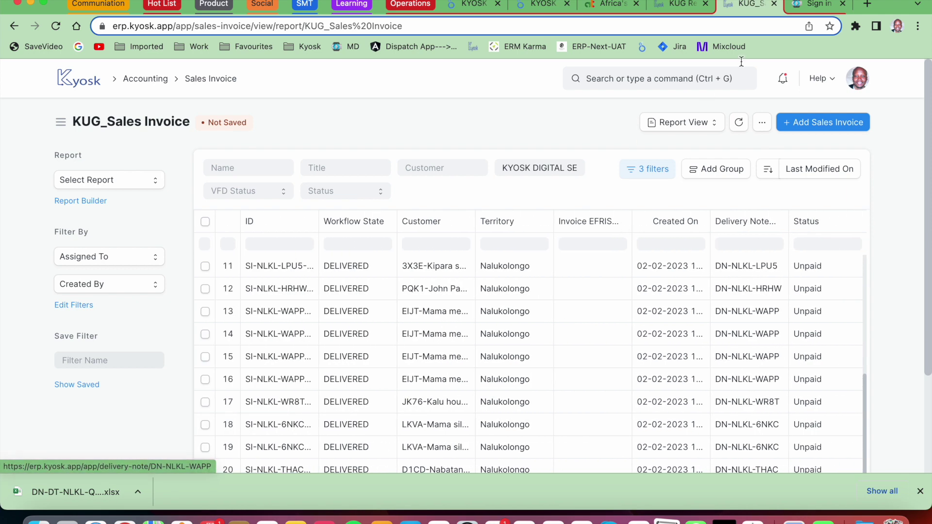
# Step: Export all filtered invoices as SI-DT-NLKL-QJOO.xlsx, then open Payment Entries-Template from Downloads
pyautogui.click(762, 122)
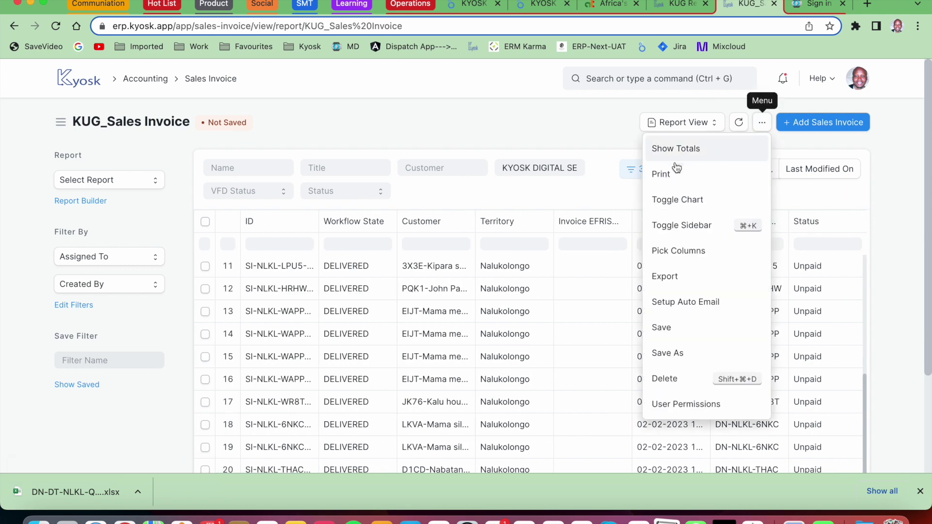
pyautogui.click(676, 287)
pyautogui.click(347, 187)
pyautogui.click(607, 223)
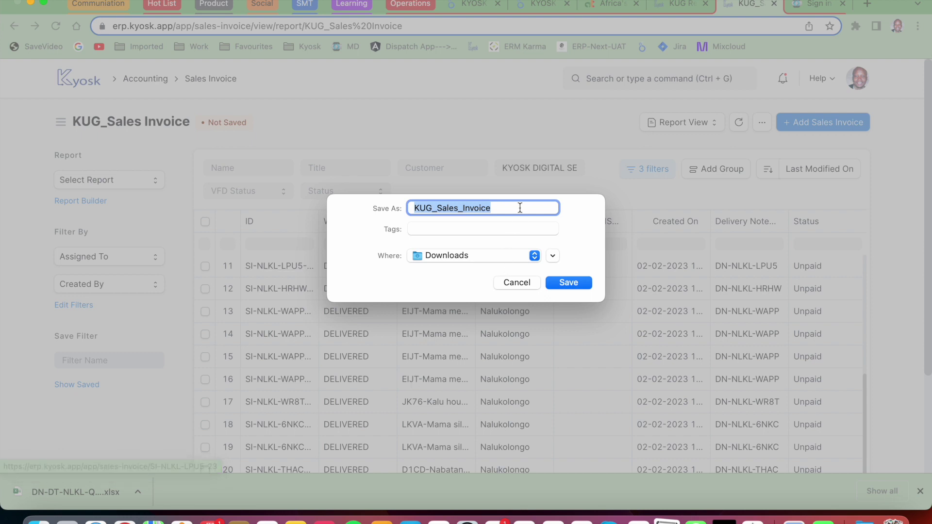
pyautogui.write('SI')
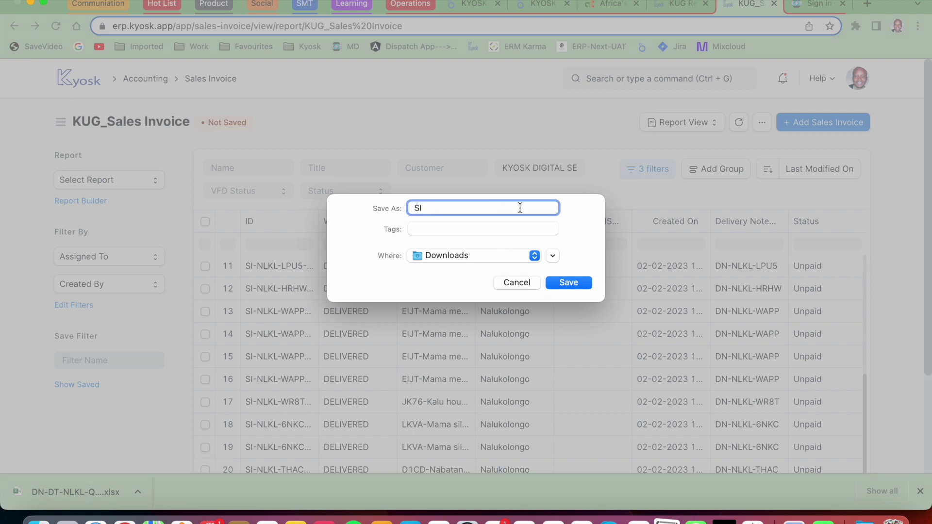
pyautogui.write('-DT-NLKL-QJOO')
pyautogui.click(579, 284)
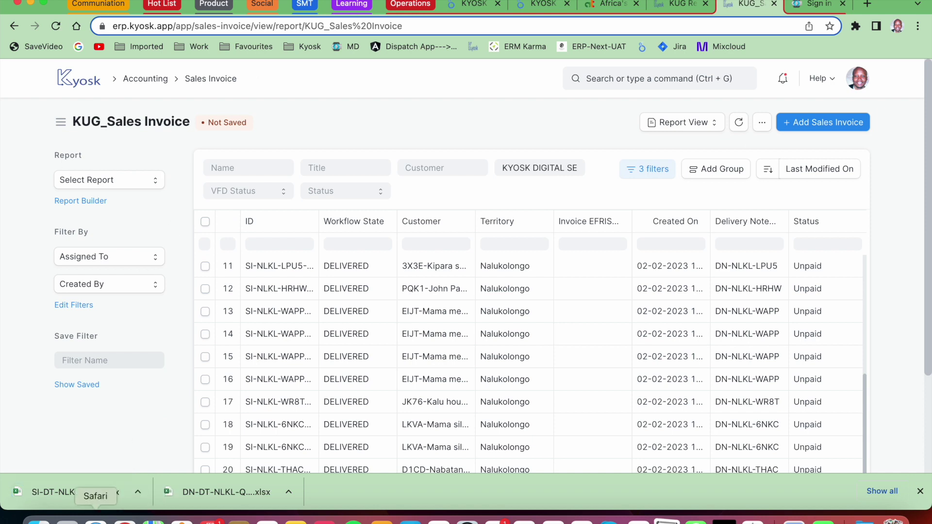
pyautogui.click(38, 518)
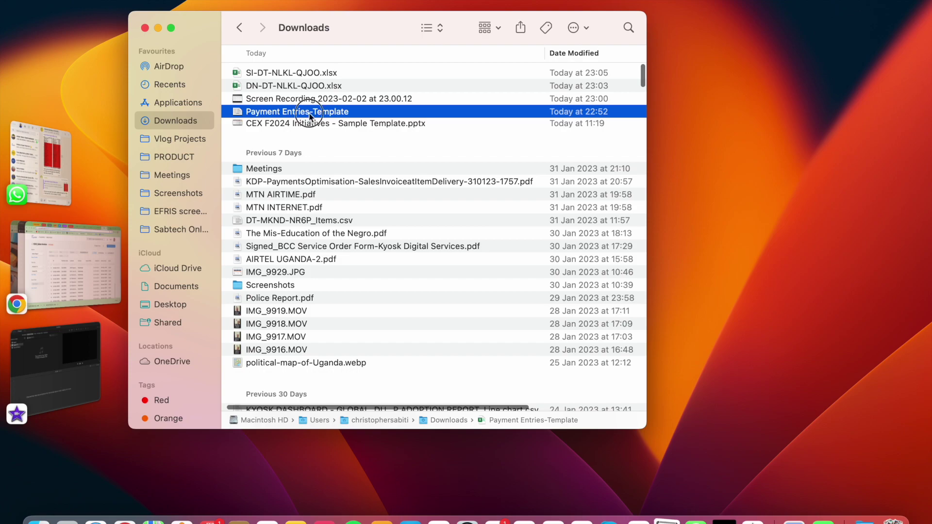
pyautogui.doubleClick(318, 111)
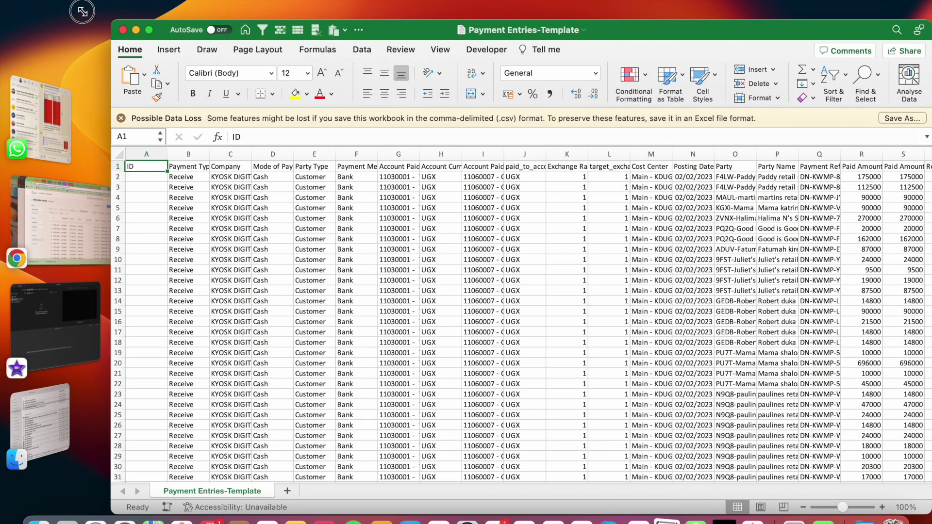
# Step: Clear every row from row 6 down, leaving only four payment entries
pyautogui.moveTo(113, 24); pyautogui.dragTo(19, 1)
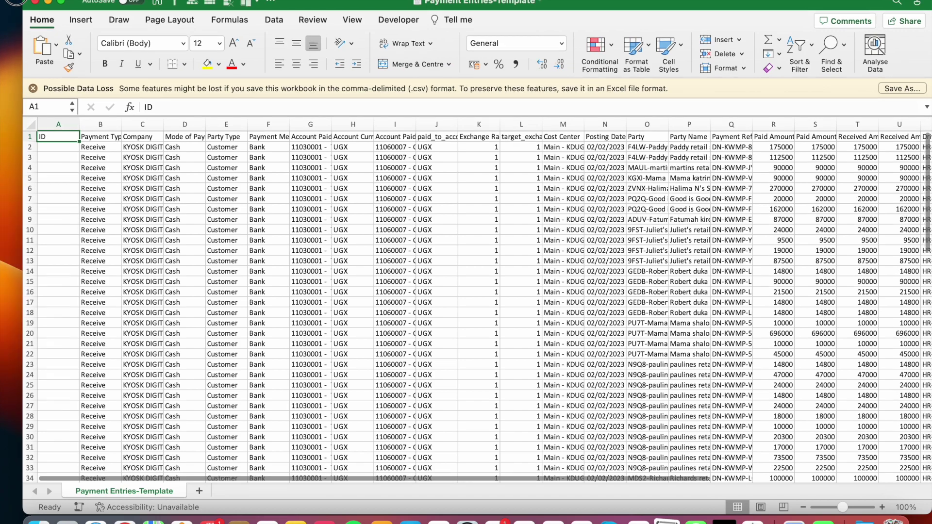
pyautogui.click(160, 188)
pyautogui.hscroll(5, 153, 243)
pyautogui.hscroll(-5, 152, 243)
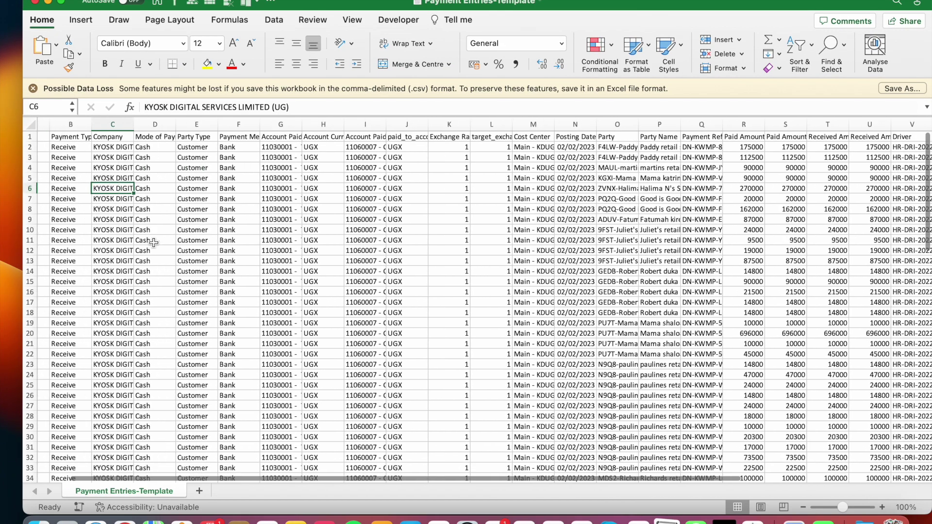
pyautogui.hscroll(3, 310, 206)
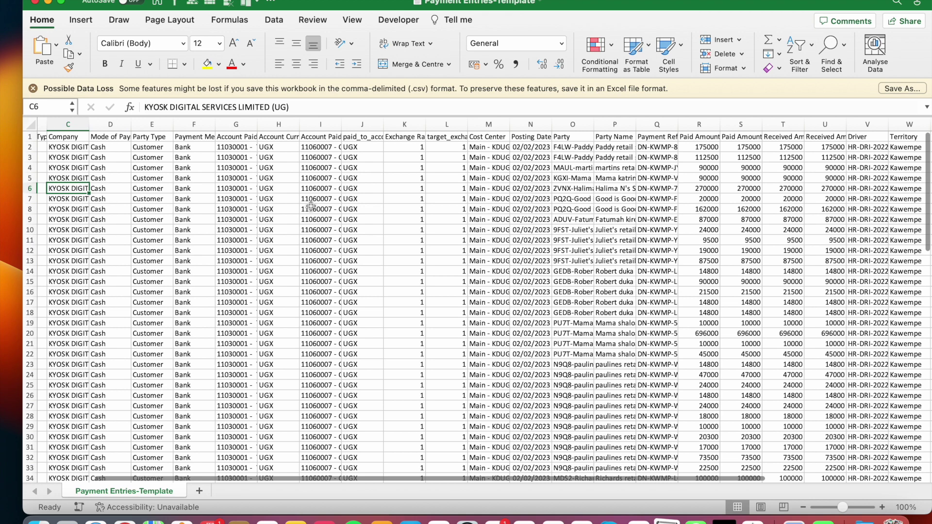
pyautogui.hscroll(-3, 311, 207)
pyautogui.hscroll(1, 311, 206)
pyautogui.hscroll(-1, 88, 209)
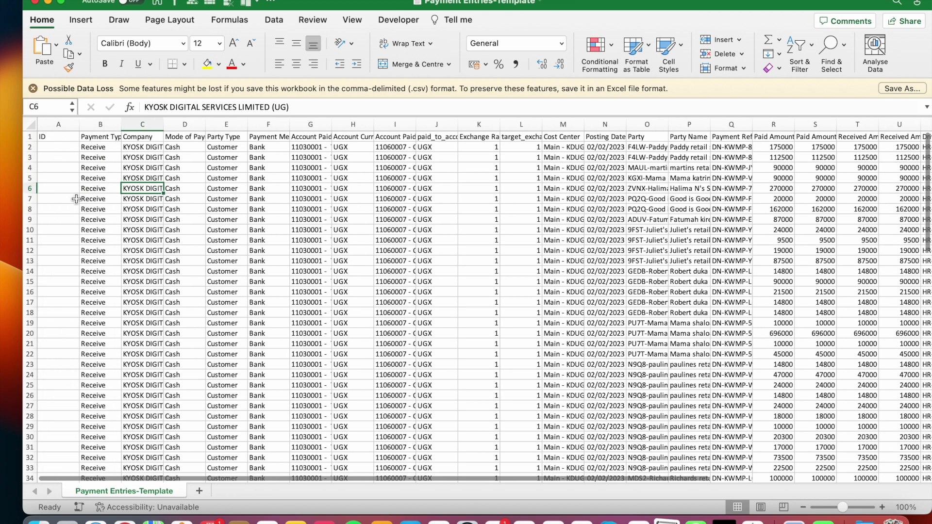
pyautogui.click(33, 188)
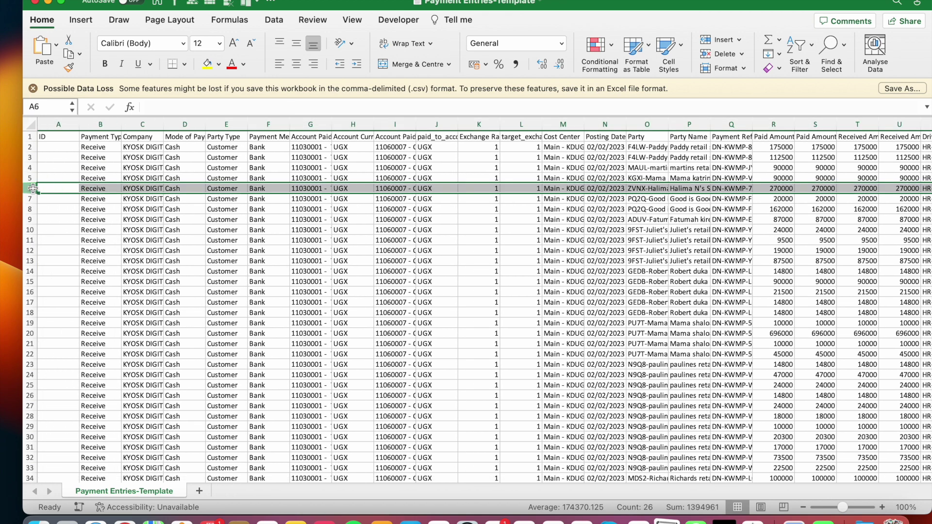
pyautogui.press('super+shift+Down')
pyautogui.hotkey('ctrl', 'BackSpace')
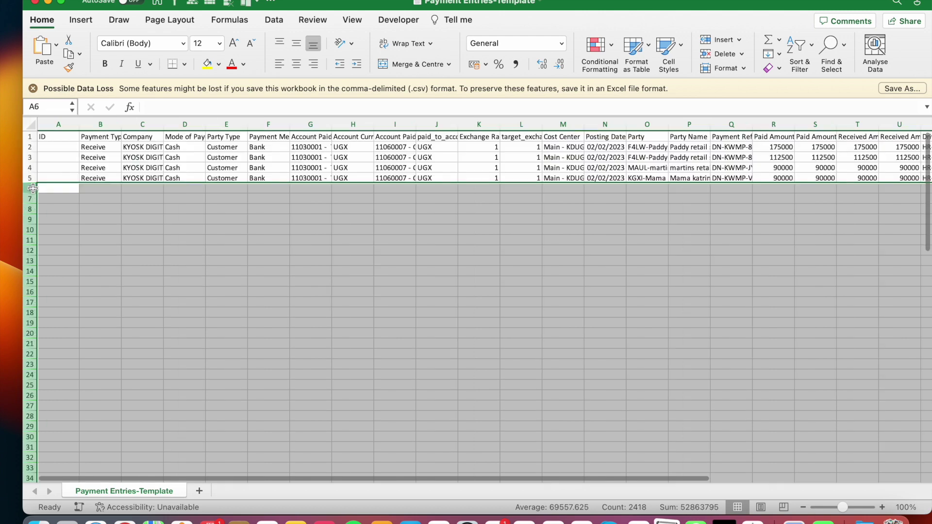
pyautogui.press('Up')
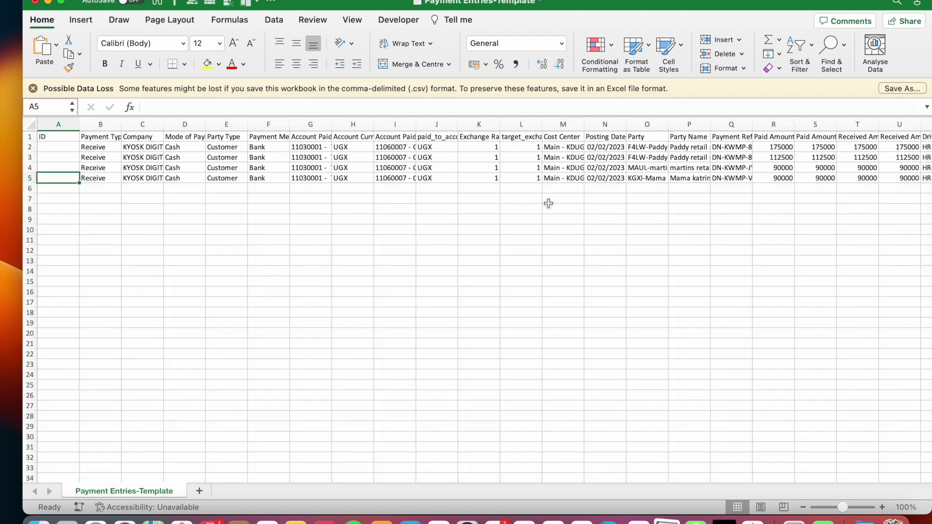
# Step: Erase the Party-through-reference values in O2:AC5 of the four entries
pyautogui.hscroll(3, 547, 202)
pyautogui.click(528, 145)
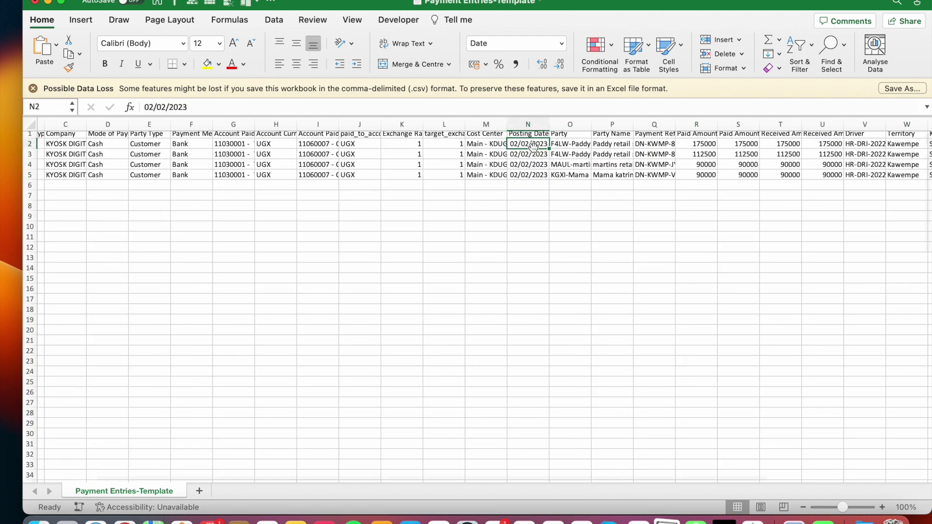
pyautogui.moveTo(528, 146); pyautogui.dragTo(532, 170)
pyautogui.moveTo(575, 147); pyautogui.dragTo(926, 173)
pyautogui.press('Delete')
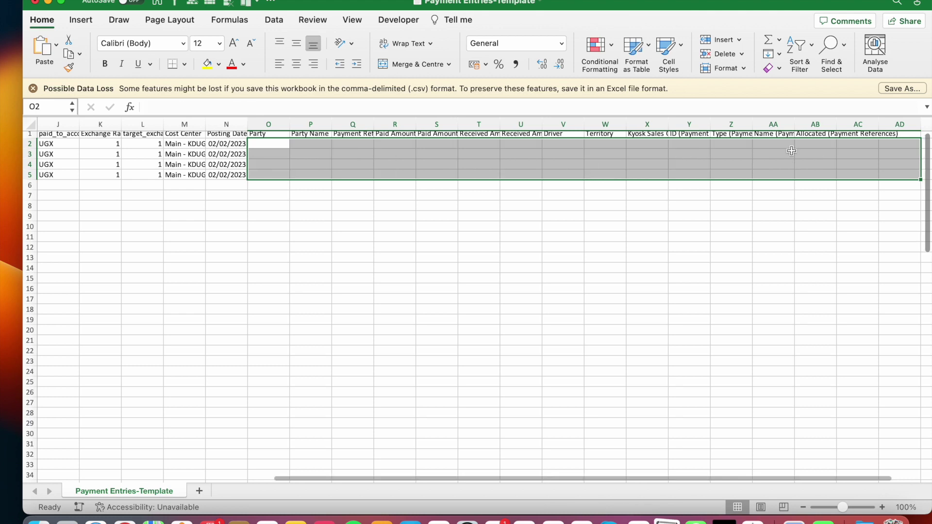
# Step: Open the DN-DT-NLKL-QJOO delivery note export from Downloads
pyautogui.click(342, 205)
pyautogui.hscroll(-4, 342, 206)
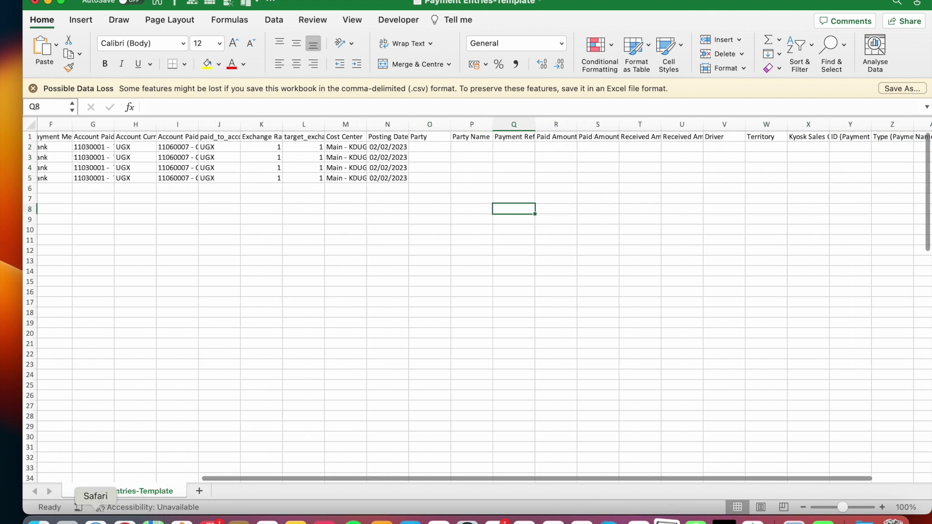
pyautogui.click(38, 520)
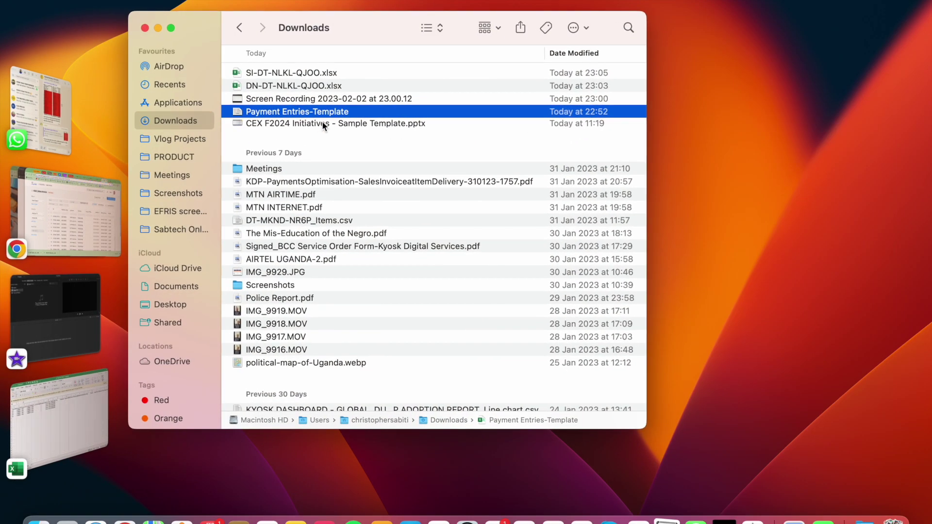
pyautogui.doubleClick(294, 86)
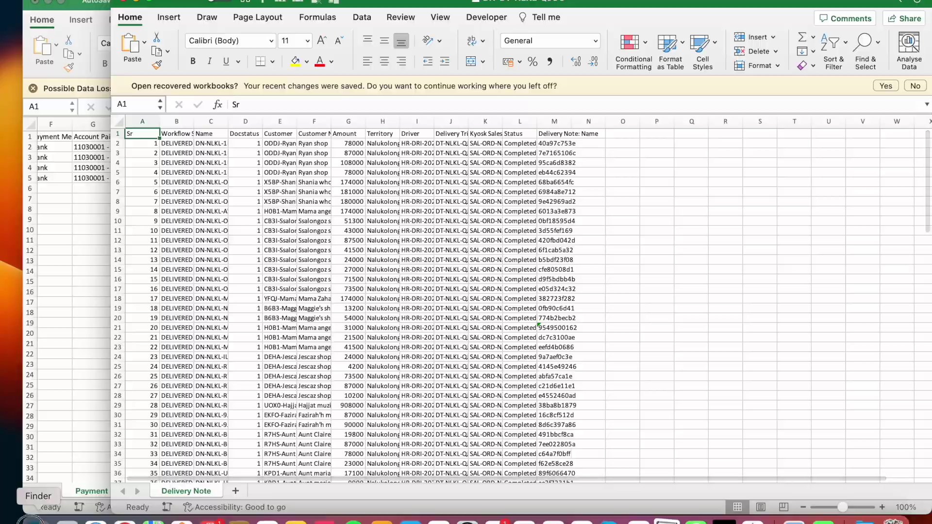
# Step: Open the SI-DT-NLKL-QJOO sales invoice export and inspect the delivery note entries
pyautogui.click(39, 519)
pyautogui.doubleClick(266, 72)
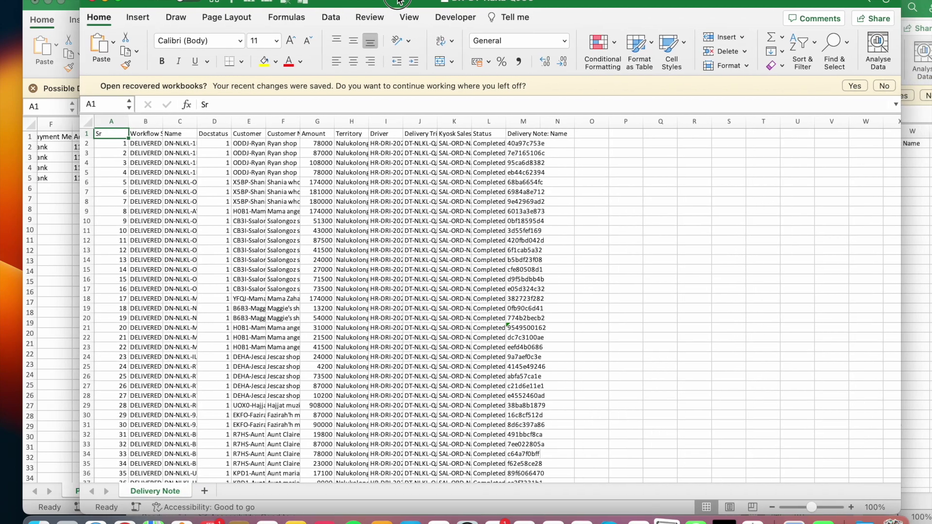
pyautogui.click(282, 211)
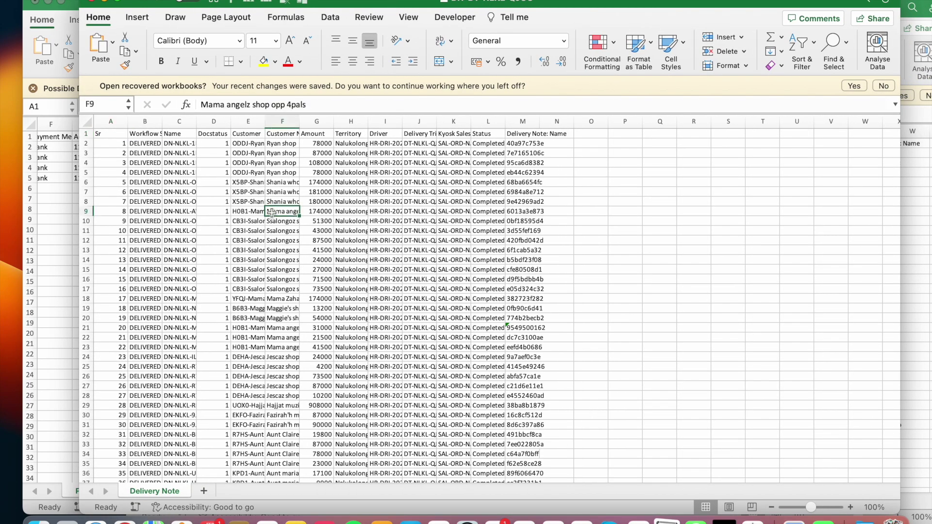
pyautogui.click(166, 201)
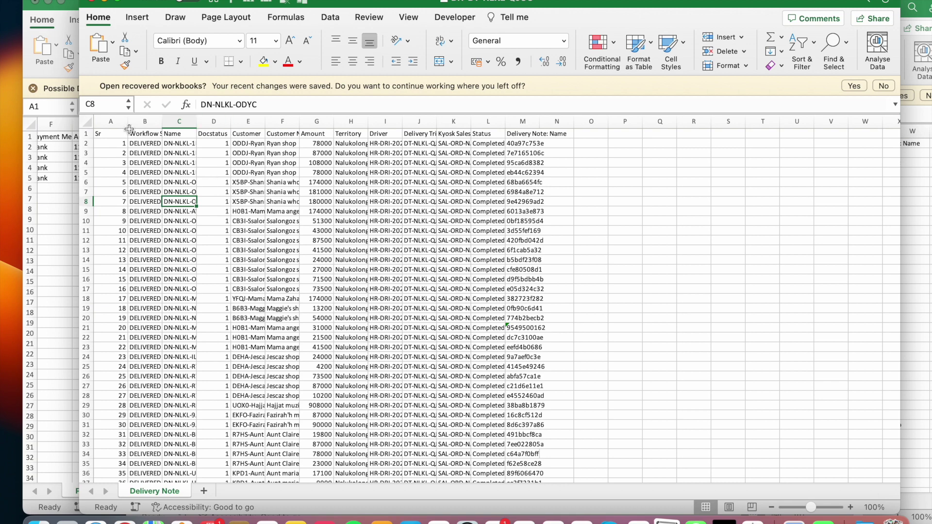
# Step: Autofit all Delivery Note sheet columns and turn on header-row filters
pyautogui.click(87, 122)
pyautogui.doubleClick(231, 122)
pyautogui.click(385, 197)
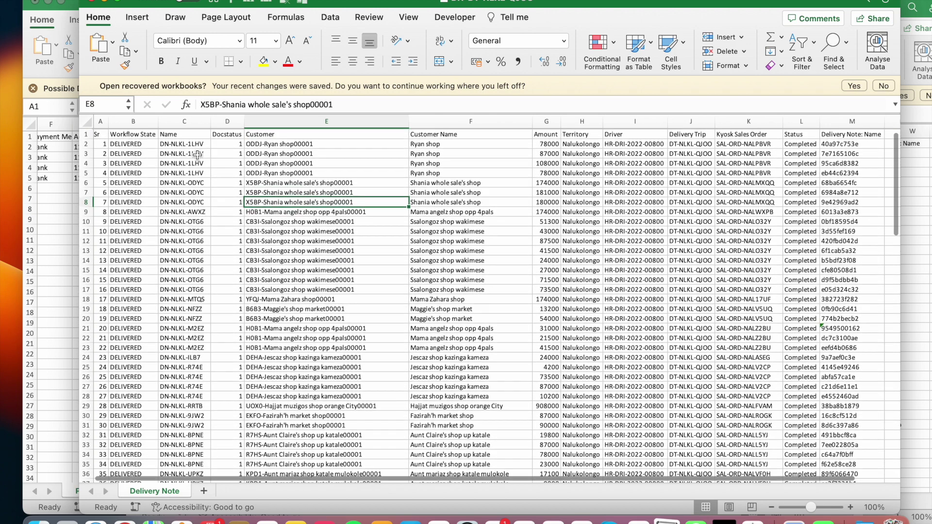
pyautogui.click(189, 152)
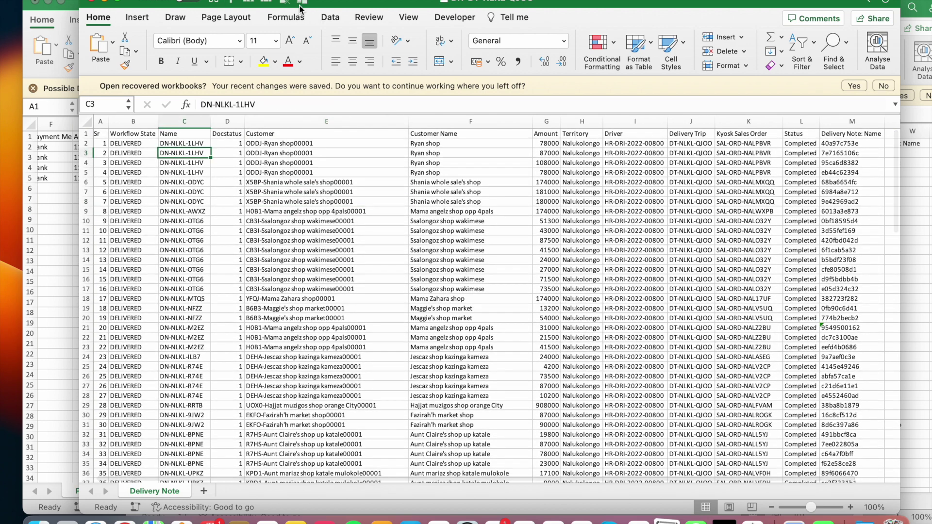
pyautogui.click(230, 3)
pyautogui.click(174, 211)
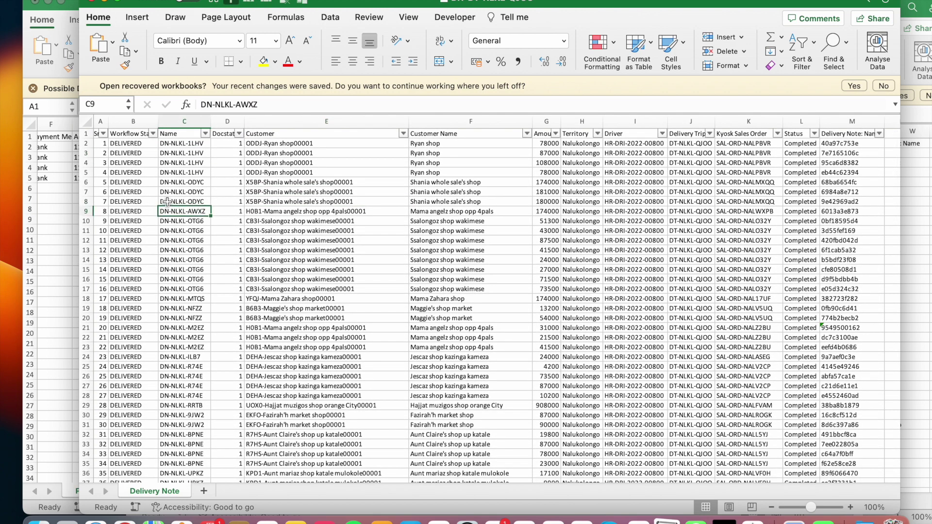
# Step: Filter Workflow State to hide DELIVERED and select the remaining rows from row 42
pyautogui.click(153, 134)
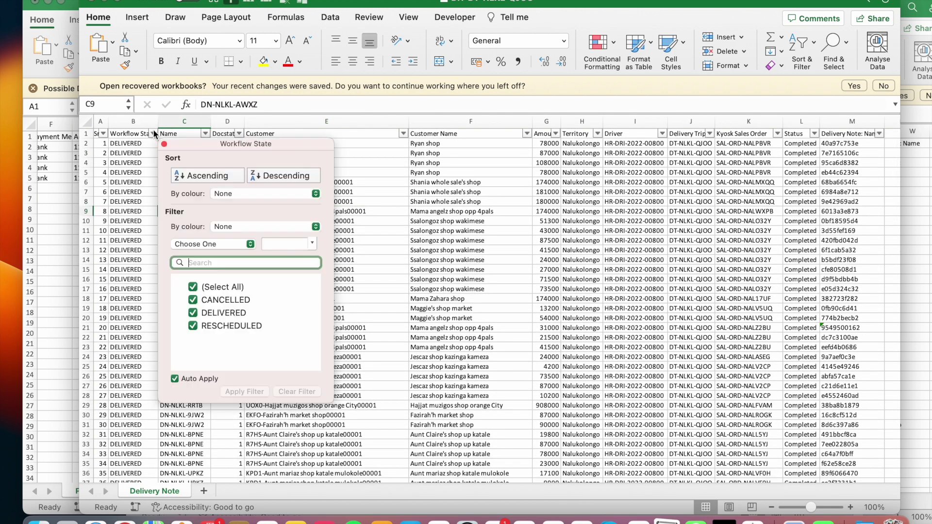
pyautogui.click(216, 313)
pyautogui.press('Escape')
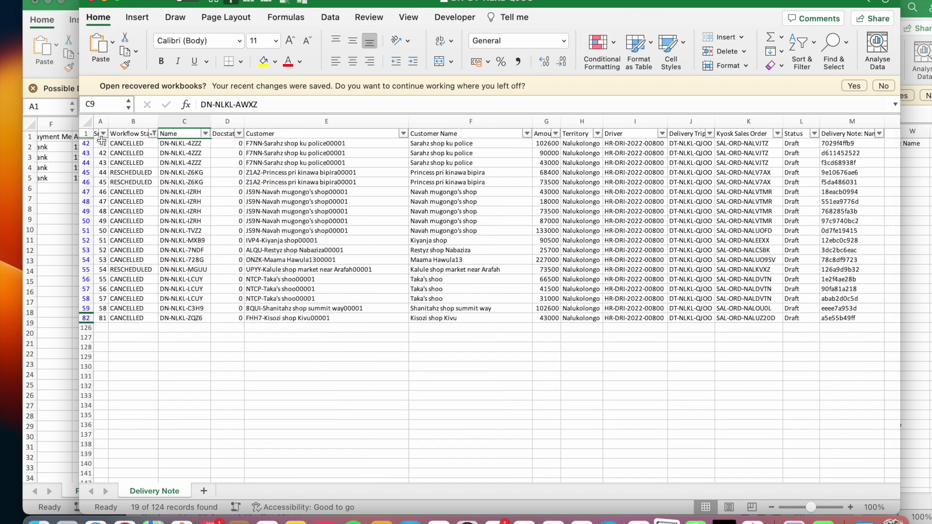
pyautogui.click(87, 143)
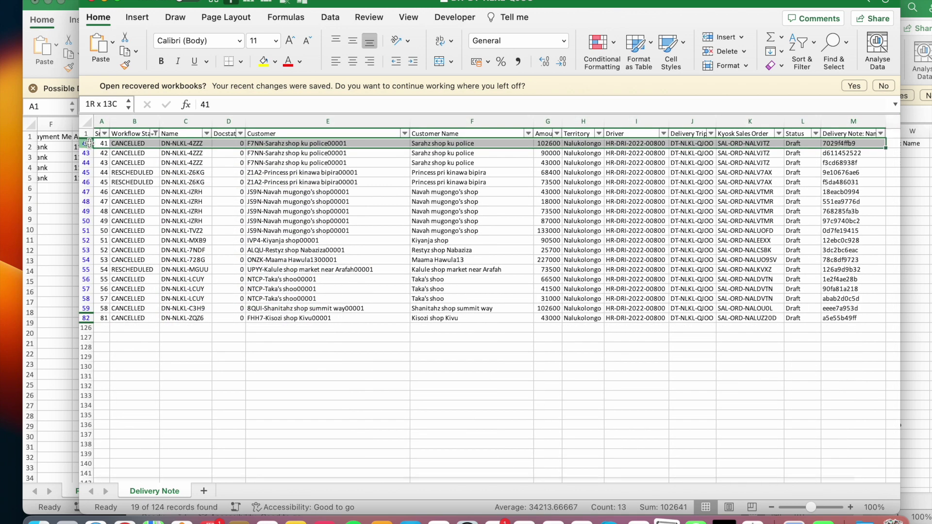
pyautogui.hotkey('ctrl', 'shift', 'Down')
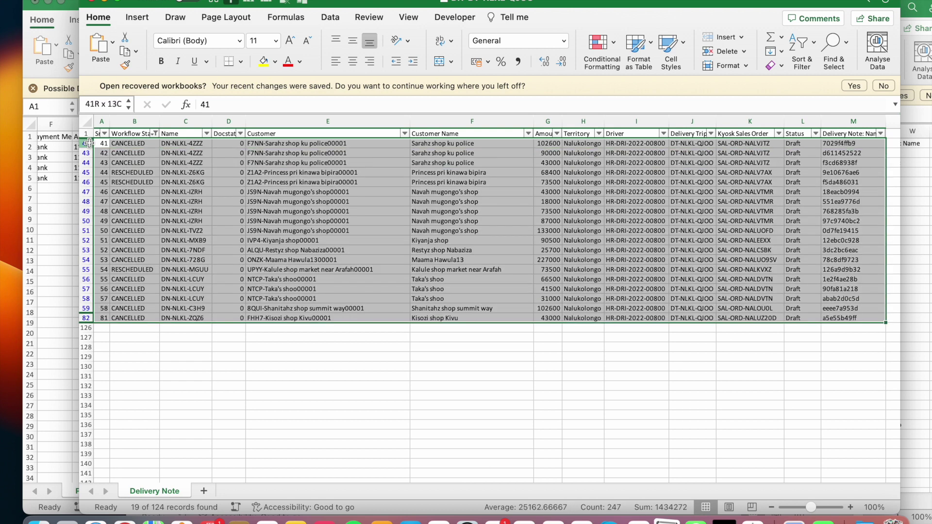
# Step: Delete the selected cancelled and rescheduled rows, then clear the Workflow State filter
pyautogui.click(727, 52)
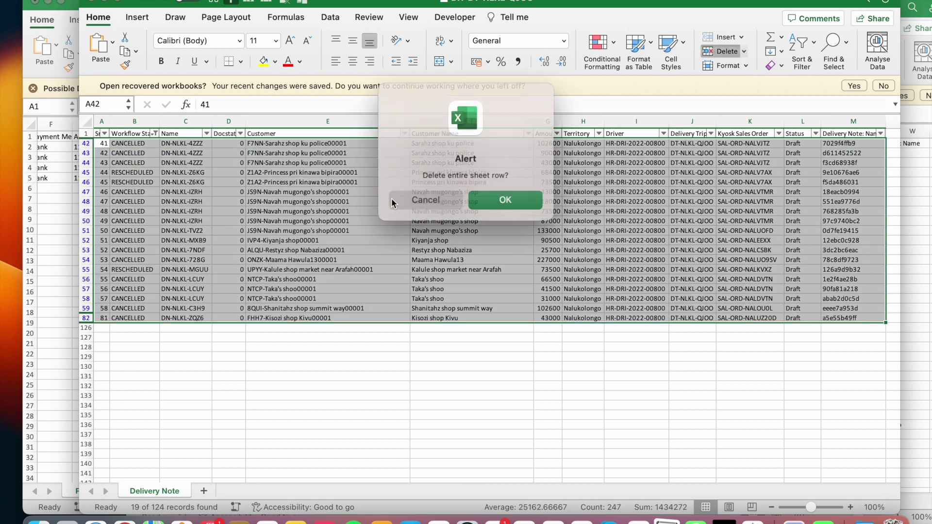
pyautogui.click(504, 198)
pyautogui.click(283, 211)
pyautogui.click(173, 137)
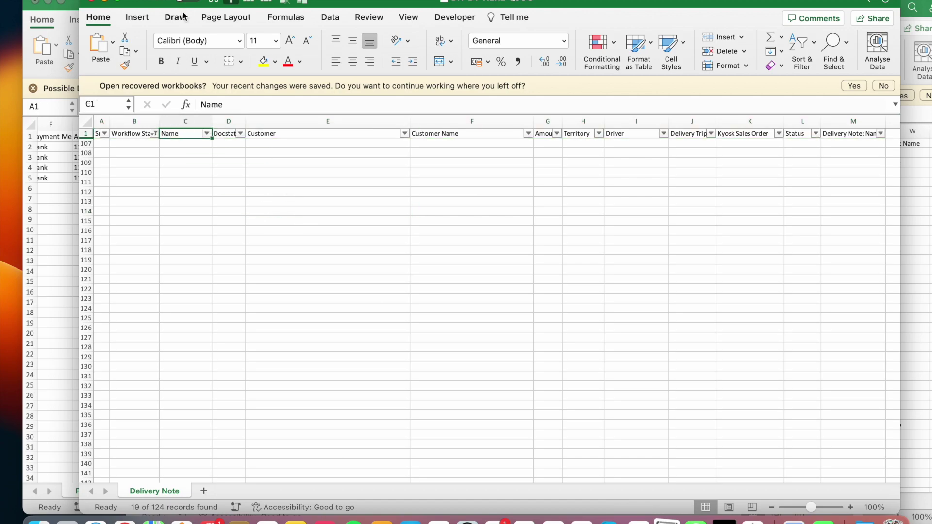
pyautogui.click(247, 2)
pyautogui.click(236, 223)
pyautogui.hscroll(1, 236, 224)
pyautogui.hscroll(1, 236, 224)
pyautogui.hscroll(-3, 236, 223)
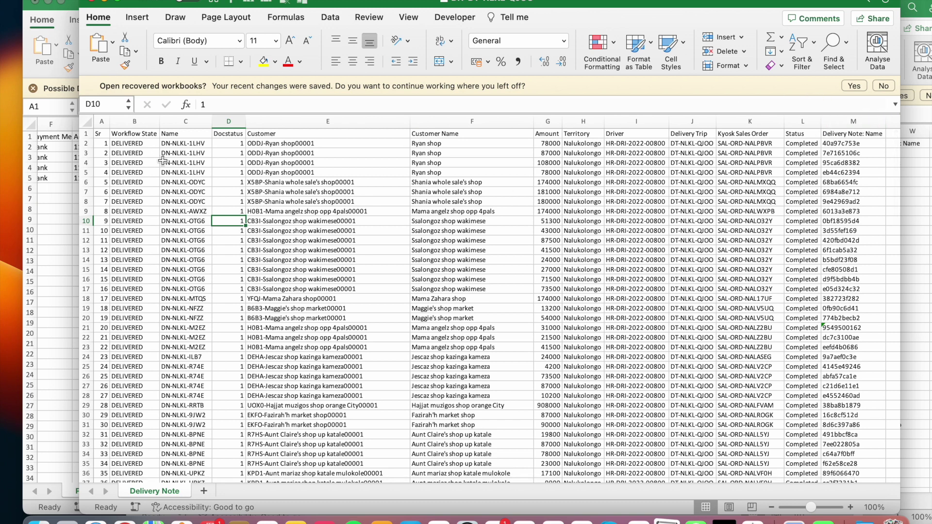
# Step: Paste the delivery notes' Customer and Customer Name values into Party and Party Name from O2
pyautogui.click(50, 195)
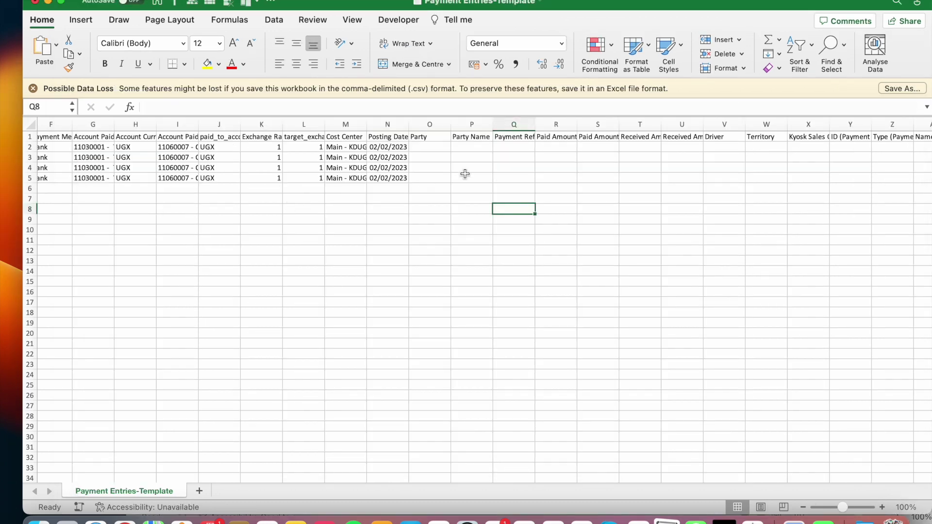
pyautogui.click(431, 148)
pyautogui.click(480, 147)
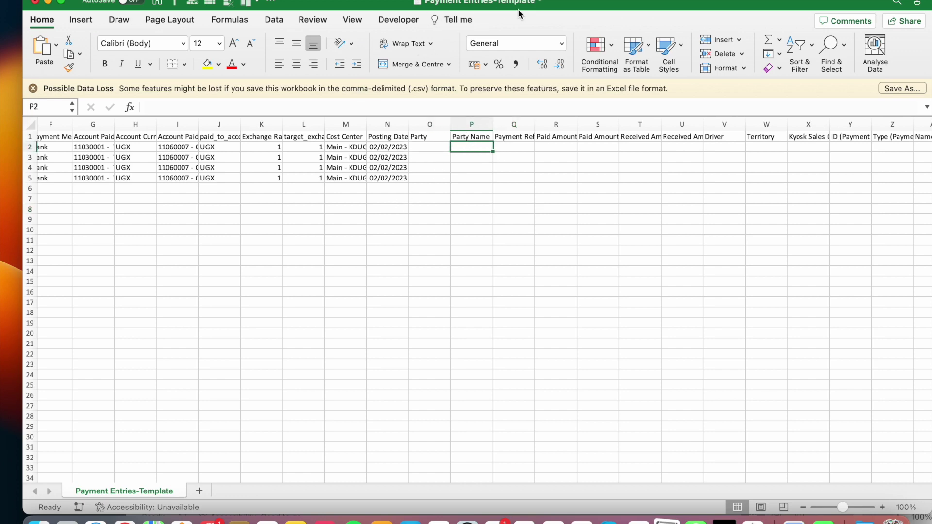
pyautogui.doubleClick(556, 6)
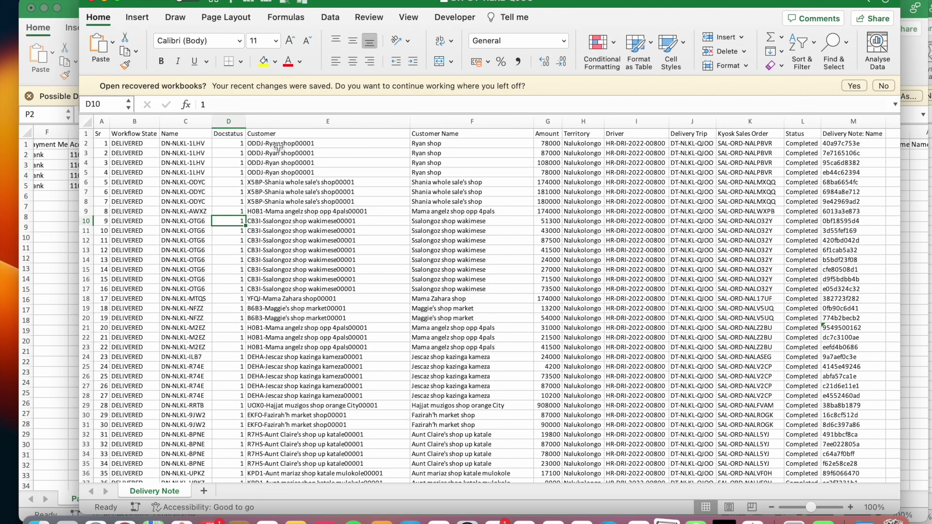
pyautogui.moveTo(278, 146); pyautogui.dragTo(438, 182)
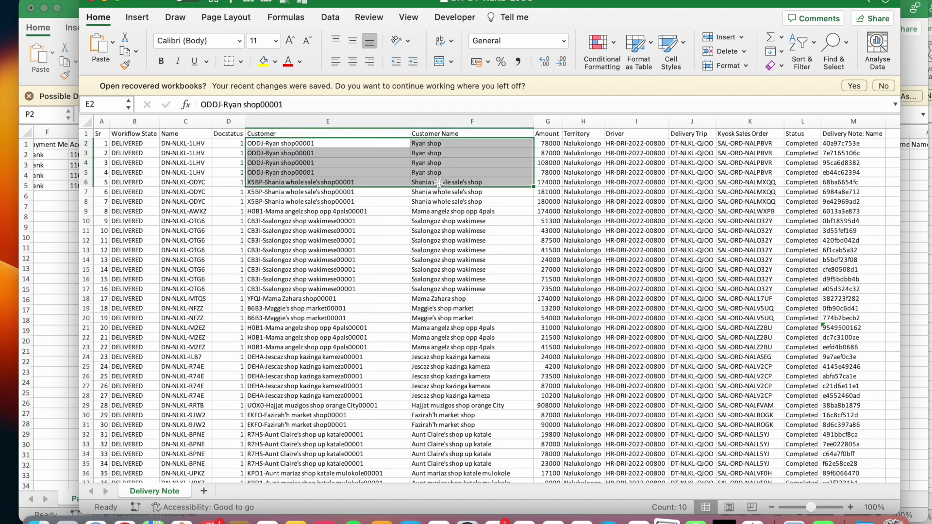
pyautogui.scroll(-20, 439, 182)
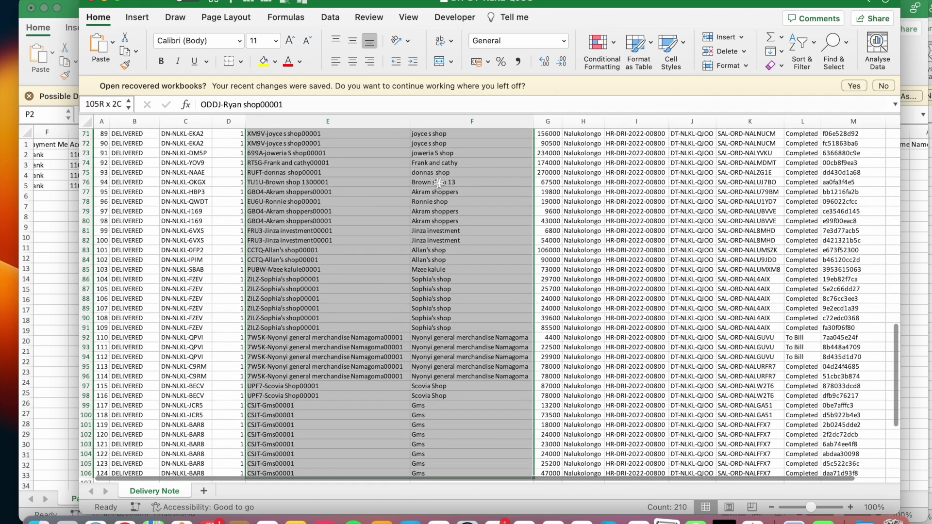
pyautogui.press('super+c')
pyautogui.scroll(20, 438, 182)
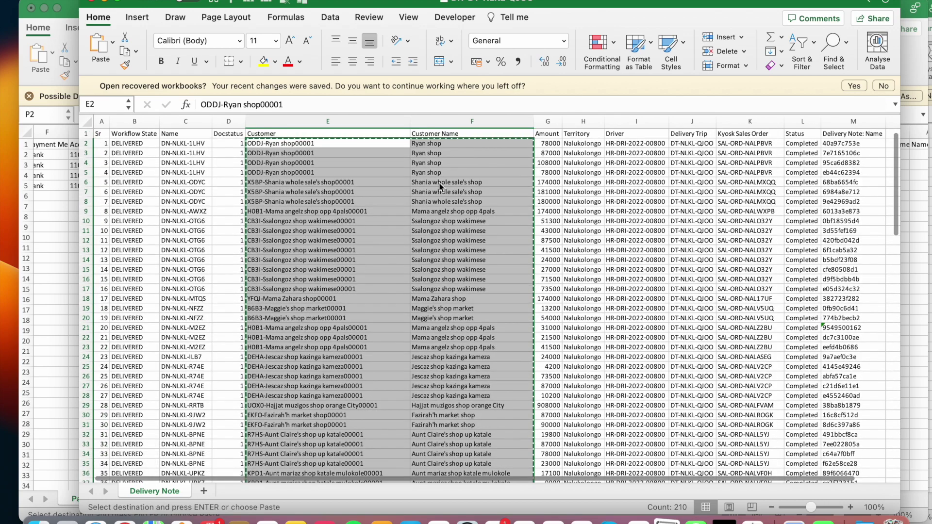
pyautogui.press('super+Tab')
pyautogui.press('super+Tab')
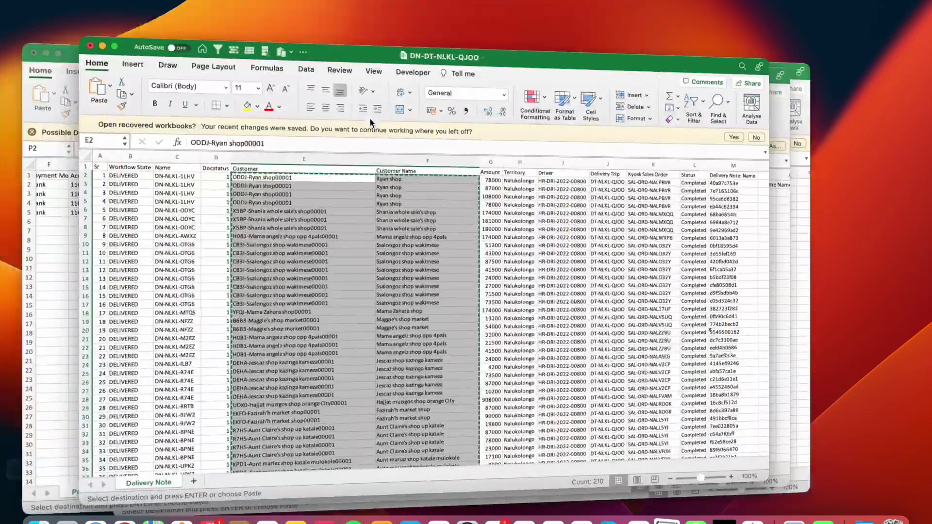
pyautogui.click(53, 204)
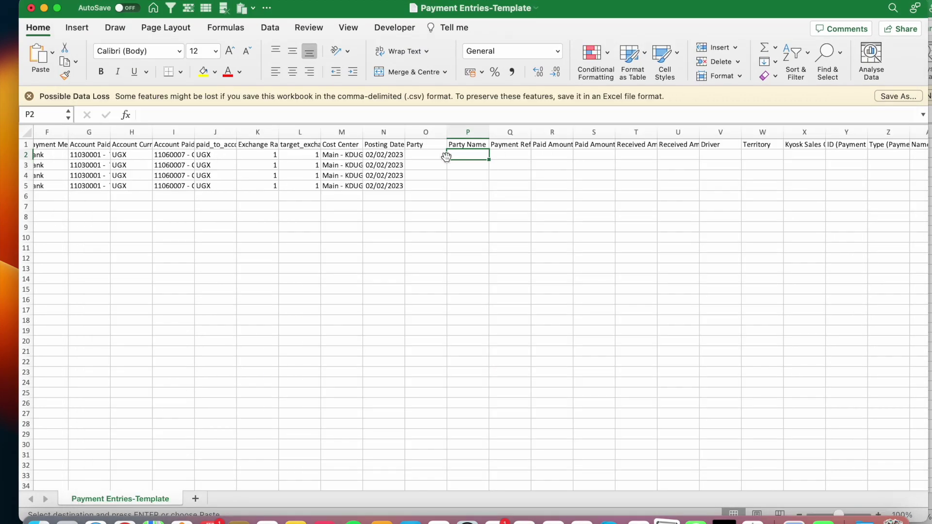
pyautogui.click(434, 155)
pyautogui.press('super+v')
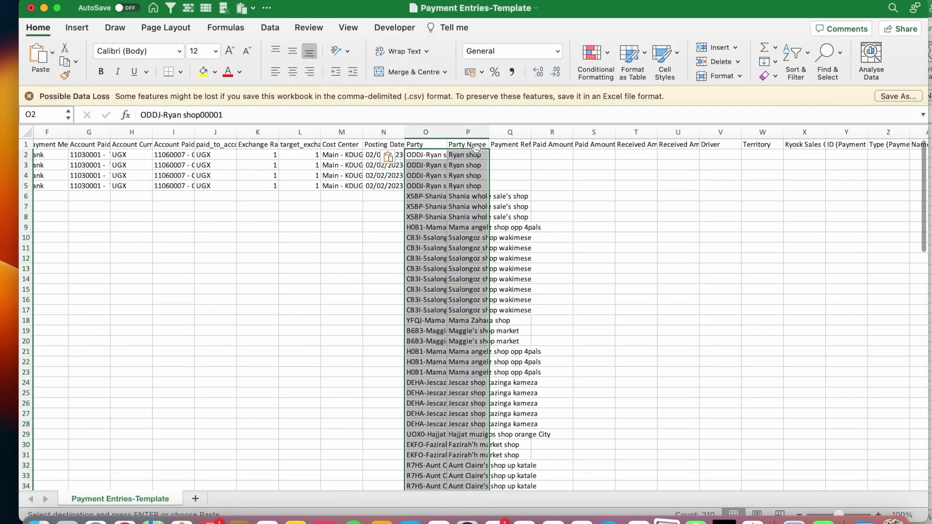
# Step: Paste the delivery note names from column C into the Payment Reference column at Q2
pyautogui.click(520, 154)
pyautogui.click(518, 144)
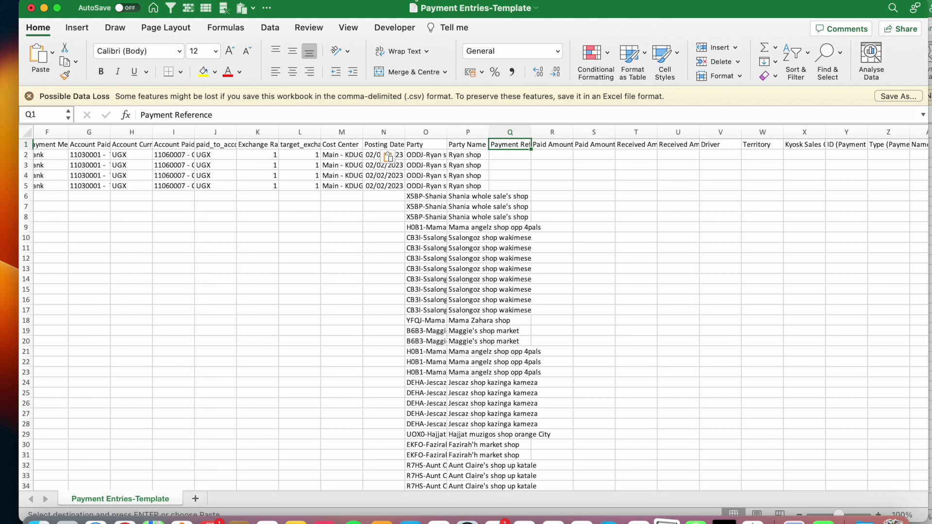
pyautogui.press('super+grave')
pyautogui.click(187, 143)
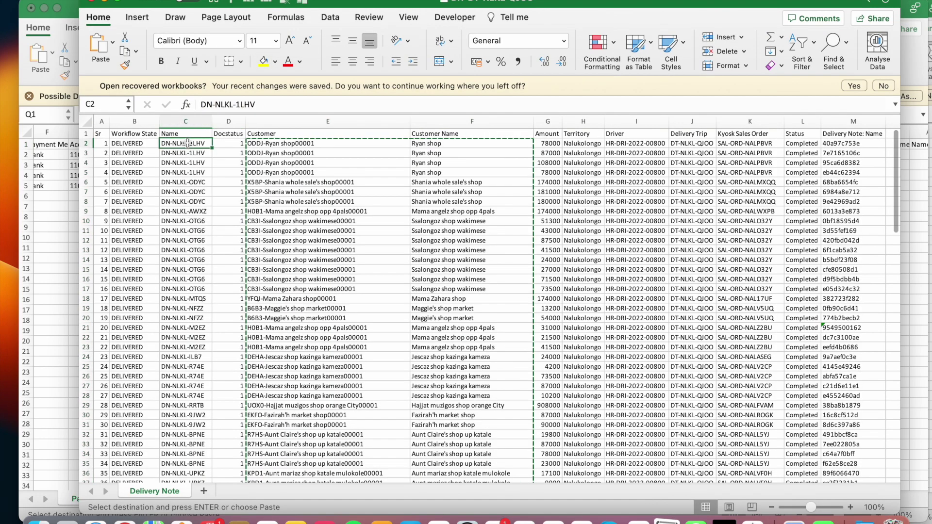
pyautogui.press('shift+super+Down')
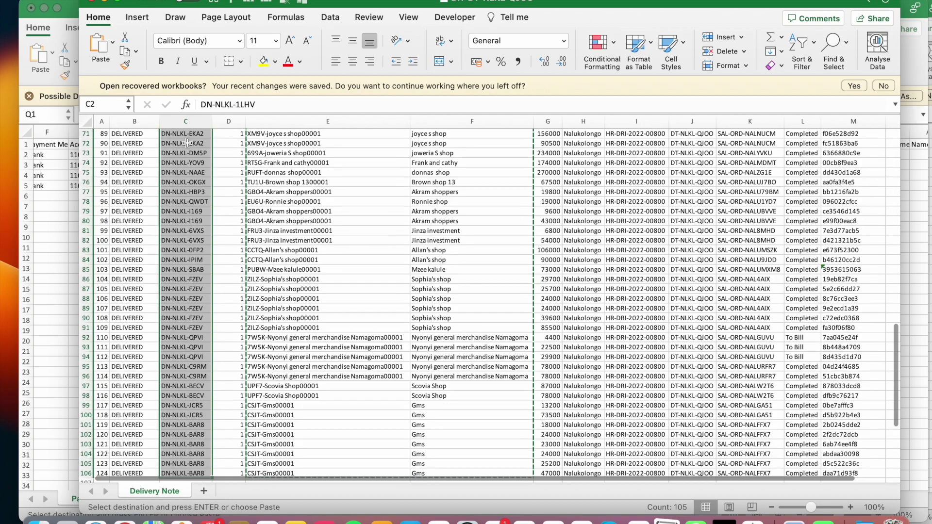
pyautogui.scroll(15, 187, 143)
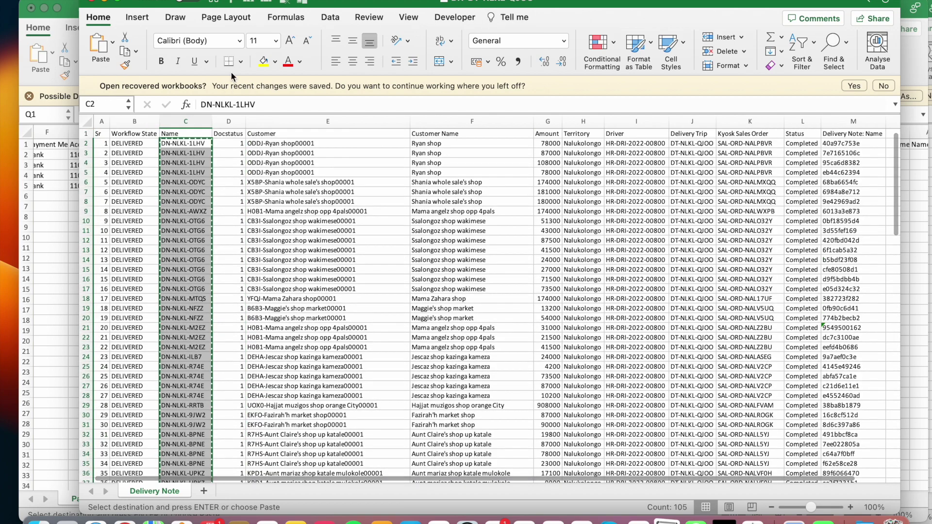
pyautogui.click(908, 64)
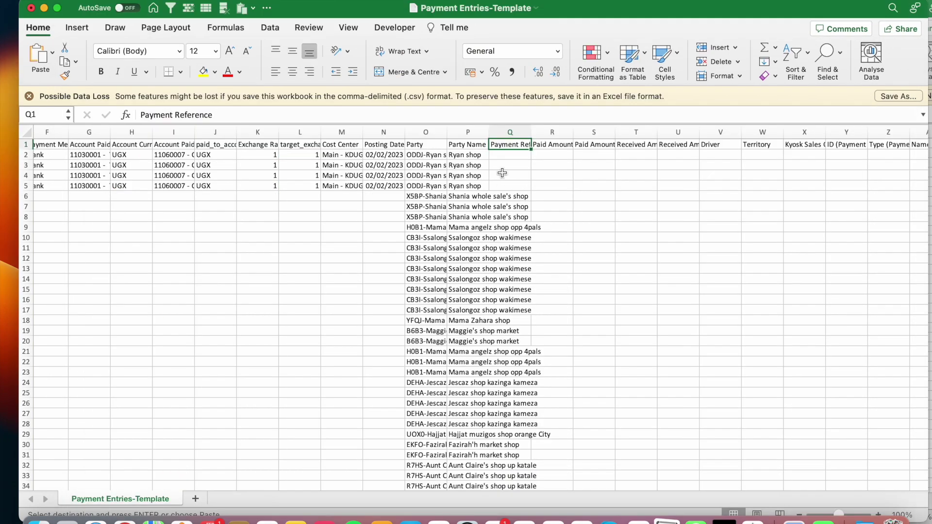
pyautogui.click(510, 155)
pyautogui.press('super+v')
# Step: Select the first Amount value, G2, in the Delivery Note sheet
pyautogui.click(555, 155)
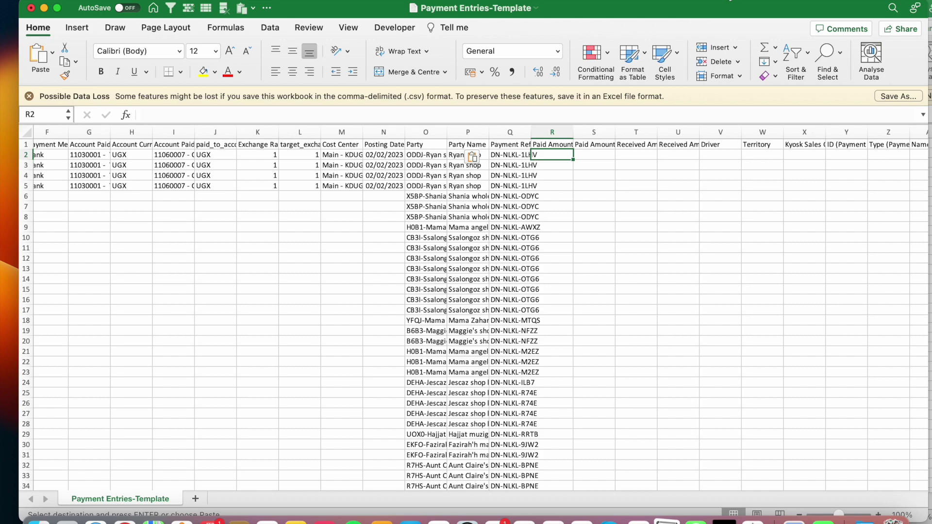
pyautogui.press('super+grave')
pyautogui.hscroll(1, 571, 195)
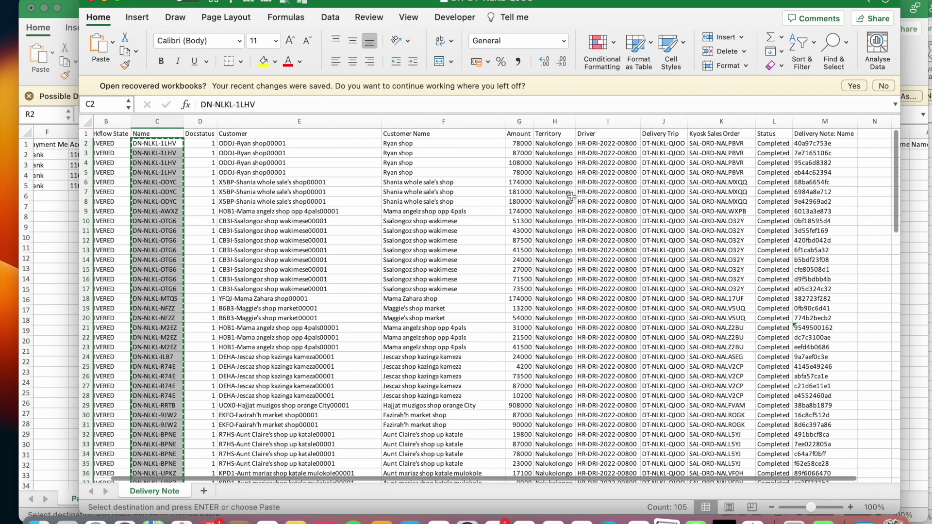
pyautogui.click(528, 144)
# Step: Copy the delivery notes' Amount column into the template's Paid Amount column
pyautogui.press('super+shift+Down')
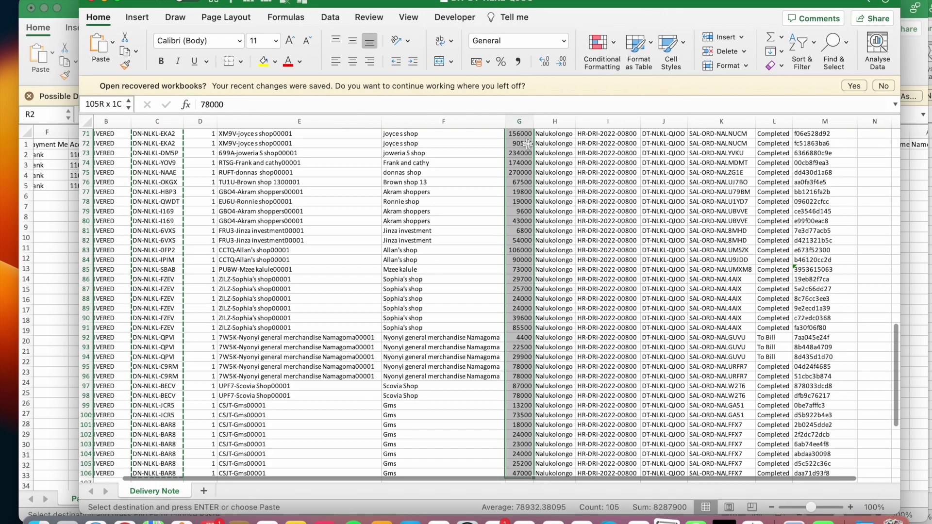
pyautogui.scroll(-6, 527, 144)
pyautogui.scroll(20, 528, 144)
pyautogui.press('super+c')
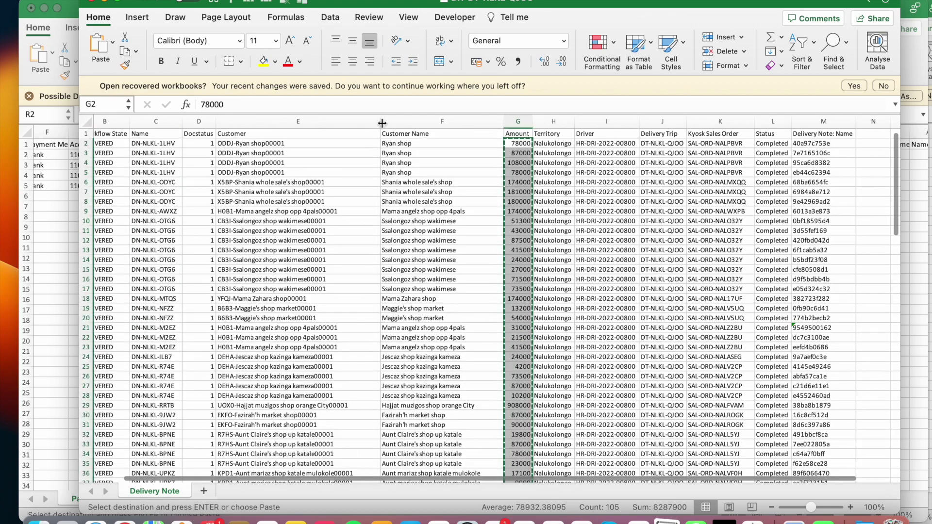
pyautogui.click(59, 253)
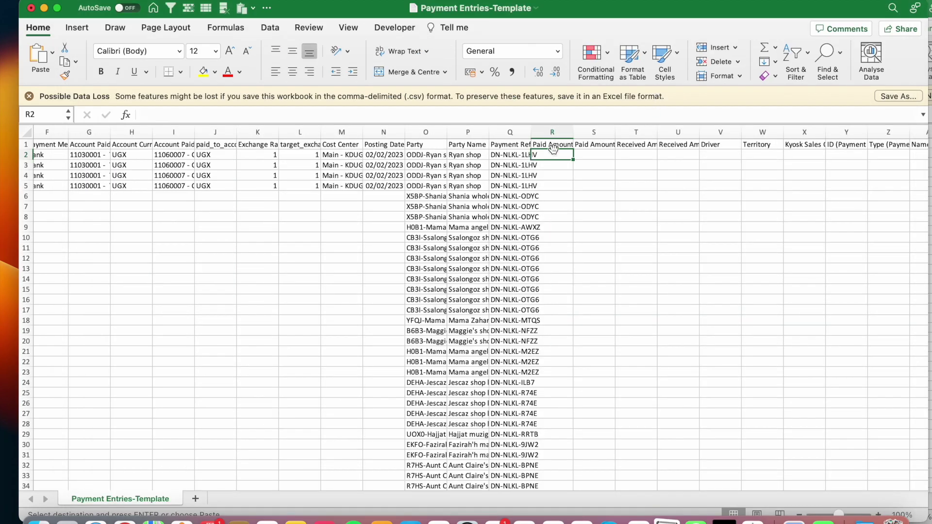
pyautogui.press('super+v')
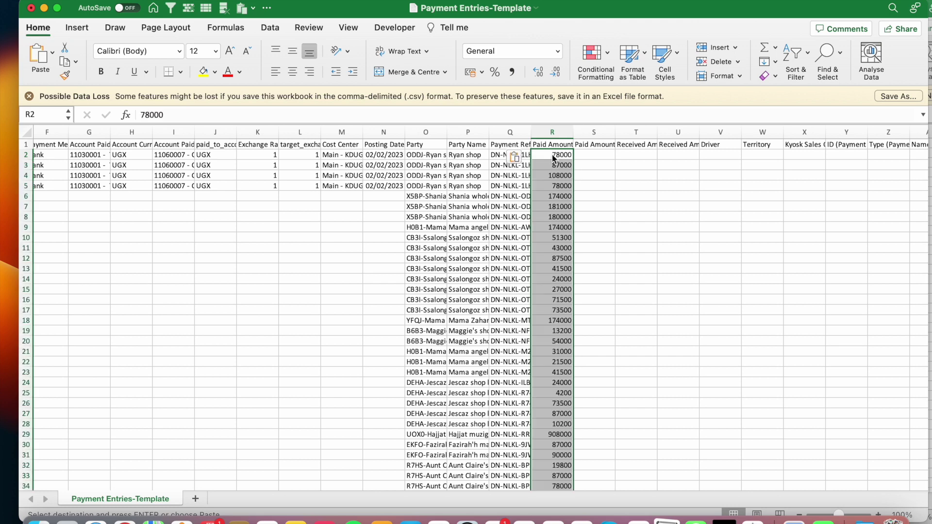
pyautogui.moveTo(573, 132); pyautogui.dragTo(576, 132)
# Step: Paste the same amounts into columns S, T and U (Company Currency and Received Amounts)
pyautogui.click(595, 154)
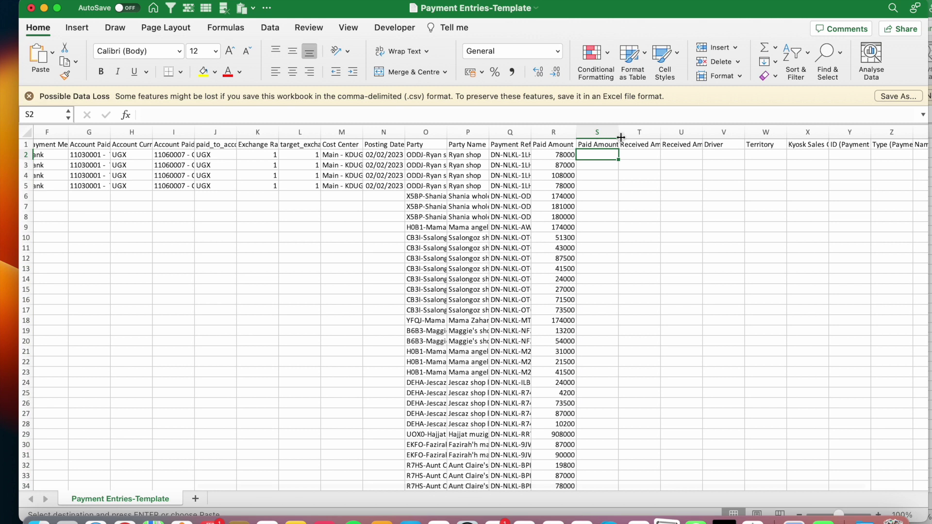
pyautogui.doubleClick(618, 131)
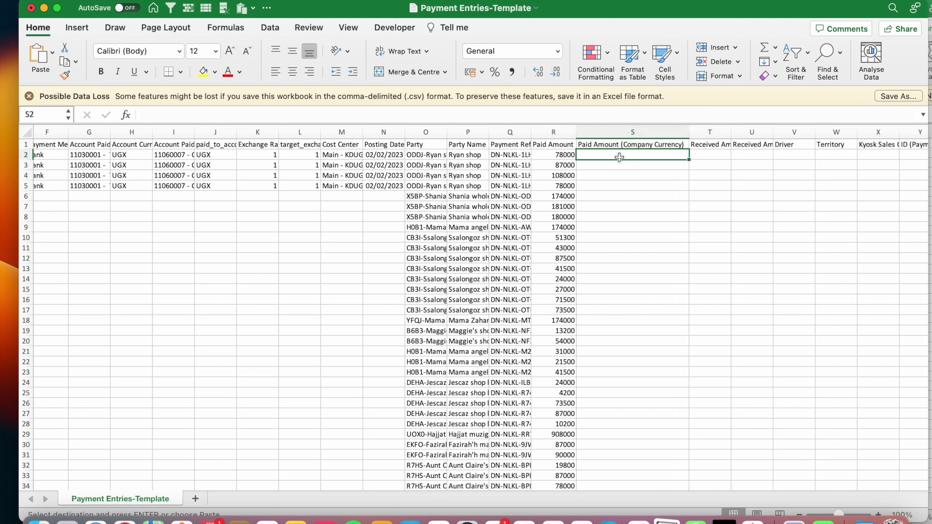
pyautogui.press('super+v')
pyautogui.click(708, 155)
pyautogui.press('super+v')
pyautogui.click(764, 156)
pyautogui.press('super+v')
# Step: Widen column AB and paste the amounts into the Allocated (Payment References) column
pyautogui.hscroll(3, 764, 189)
pyautogui.hscroll(5, 764, 188)
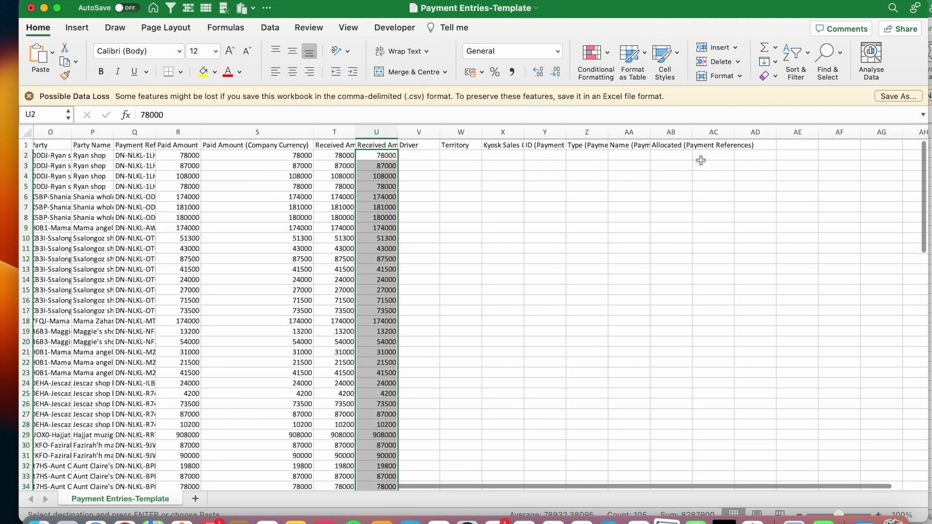
pyautogui.moveTo(692, 132); pyautogui.dragTo(758, 132)
pyautogui.click(687, 156)
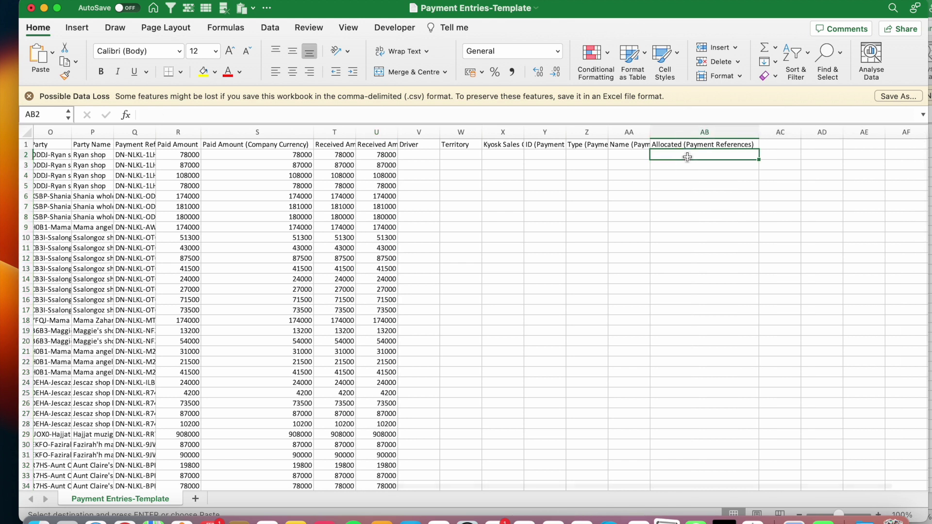
pyautogui.press('super+v')
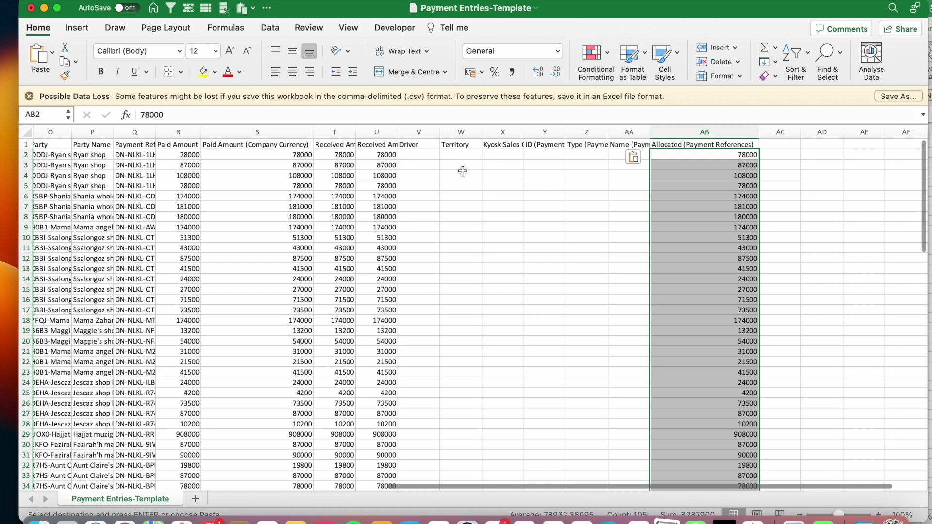
pyautogui.press('super+grave')
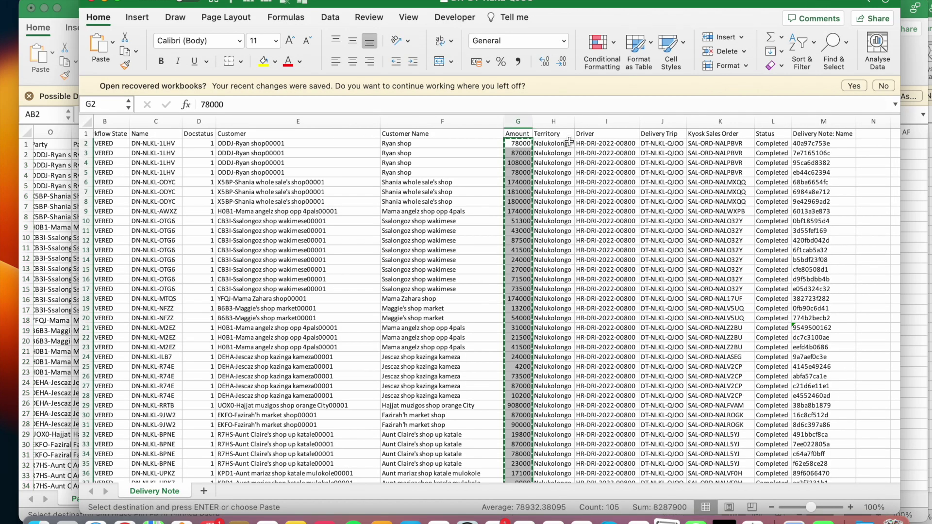
# Step: Copy the first delivery note's territory and driver into row 2 of the template at W2
pyautogui.click(593, 144)
pyautogui.press('super+shift+Down')
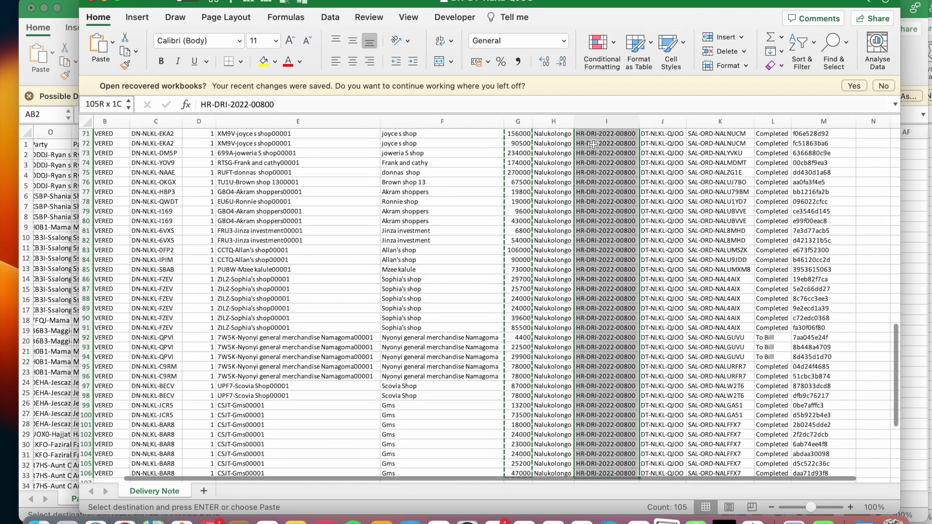
pyautogui.scroll(15, 593, 144)
pyautogui.scroll(-2, 593, 144)
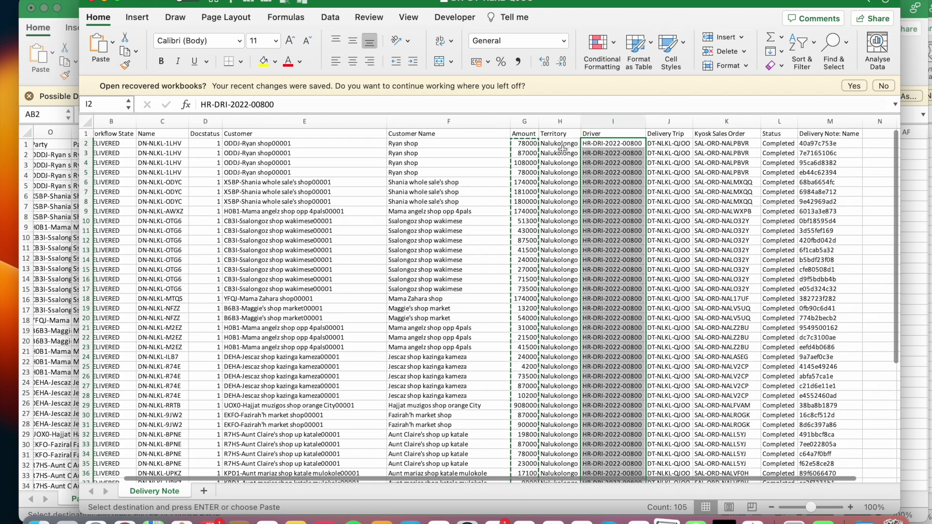
pyautogui.moveTo(561, 144); pyautogui.dragTo(604, 141)
pyautogui.press('super+c')
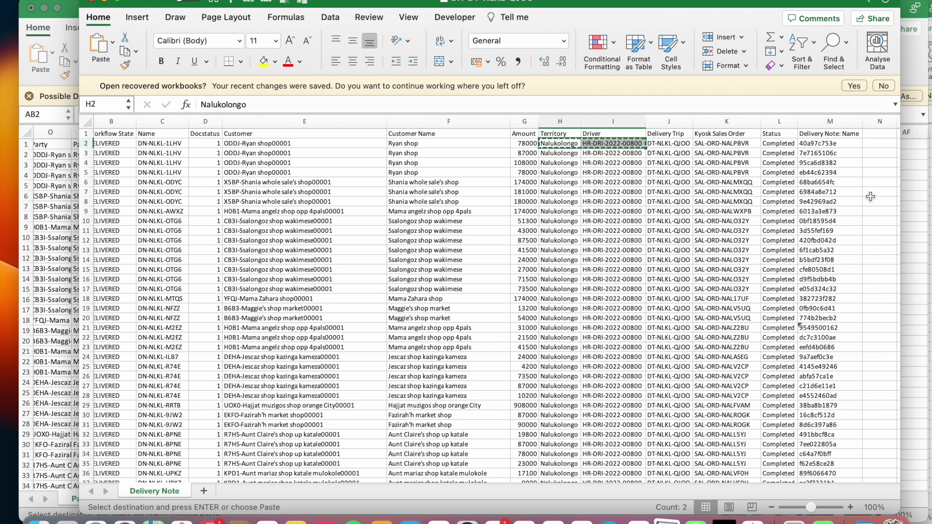
pyautogui.click(915, 197)
pyautogui.click(530, 160)
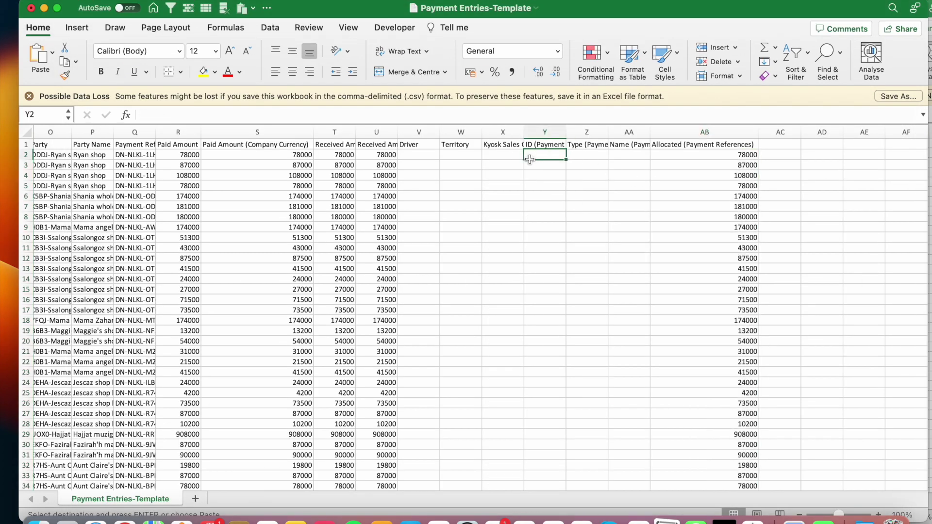
pyautogui.click(429, 154)
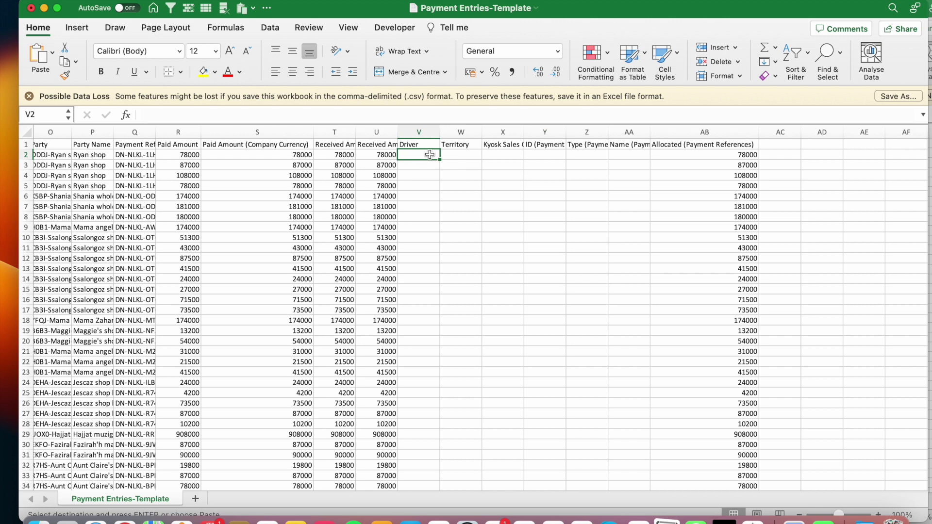
pyautogui.click(454, 156)
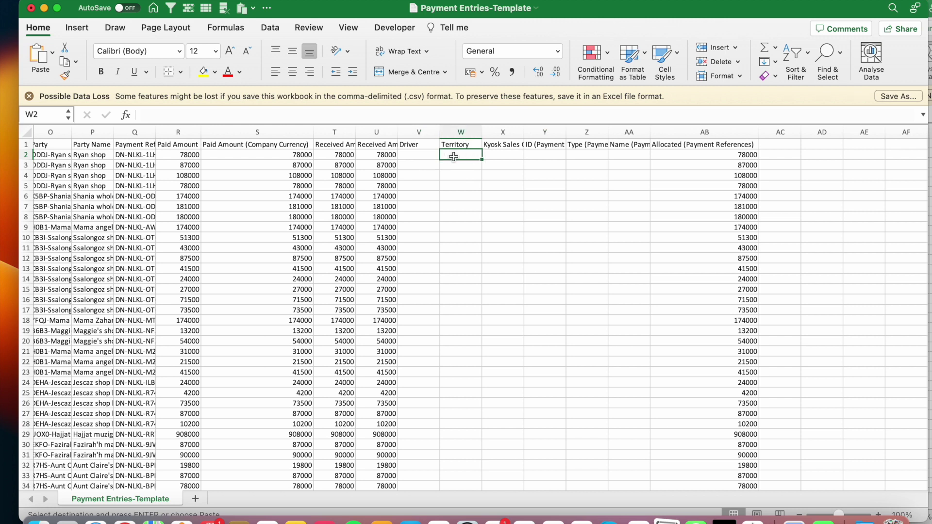
pyautogui.press('super+v')
# Step: Move driver HR-DRI-2022-00800 into V2 and fill Driver and Territory (Nalukolongo) down every row
pyautogui.click(491, 154)
pyautogui.moveTo(491, 153); pyautogui.dragTo(466, 154)
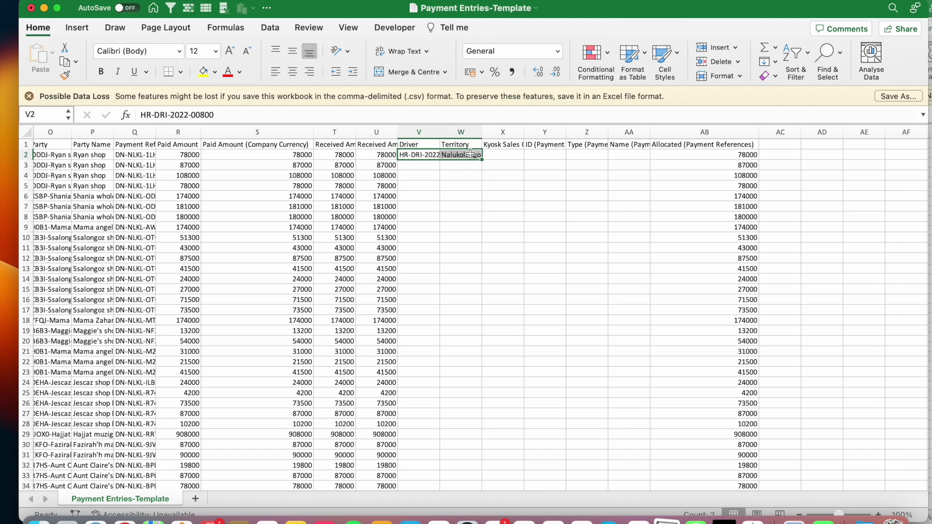
pyautogui.doubleClick(484, 159)
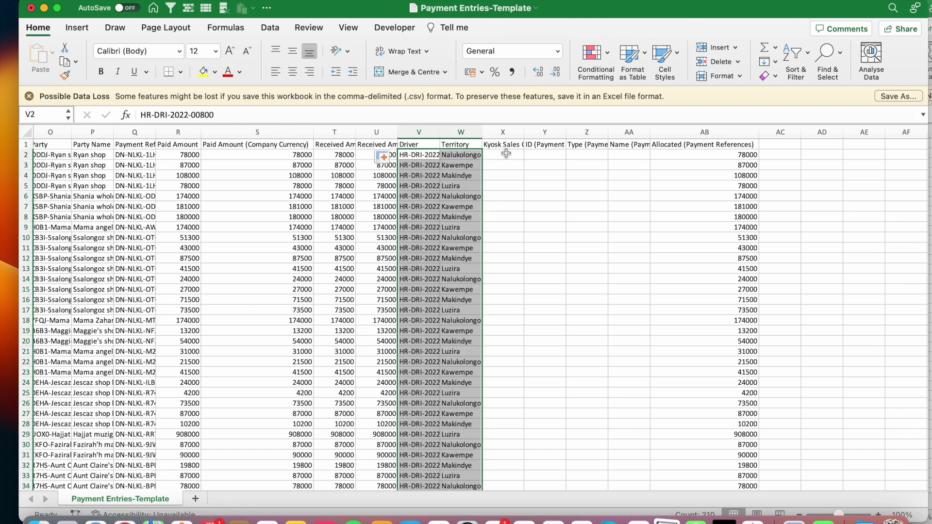
pyautogui.click(506, 153)
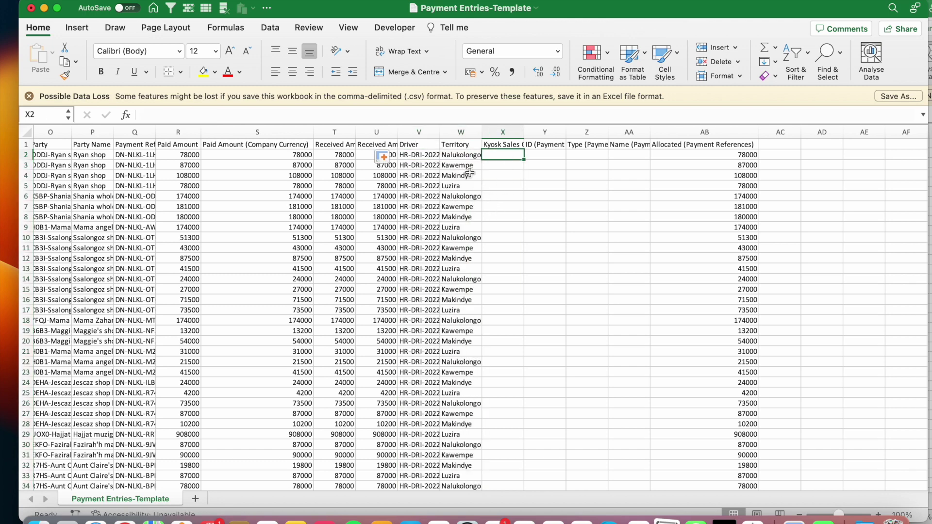
pyautogui.click(455, 155)
pyautogui.moveTo(454, 155); pyautogui.dragTo(461, 483)
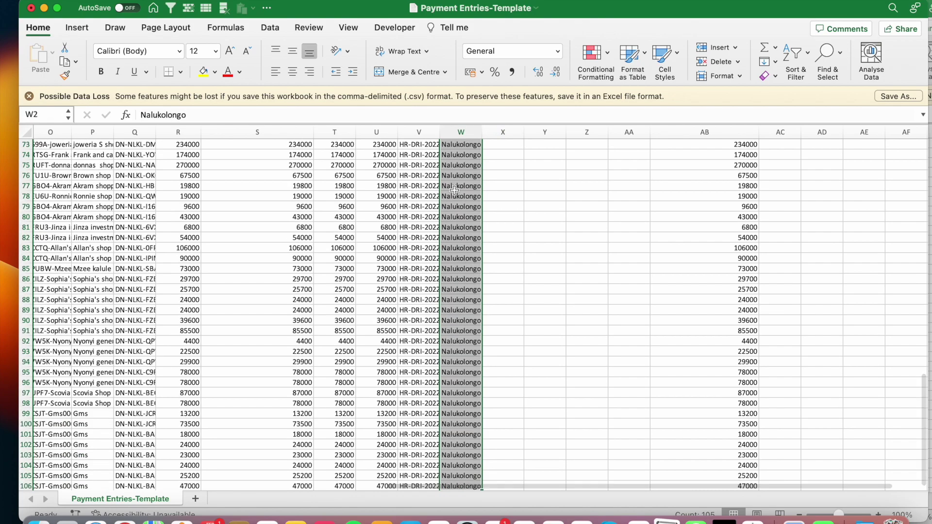
pyautogui.scroll(20, 454, 190)
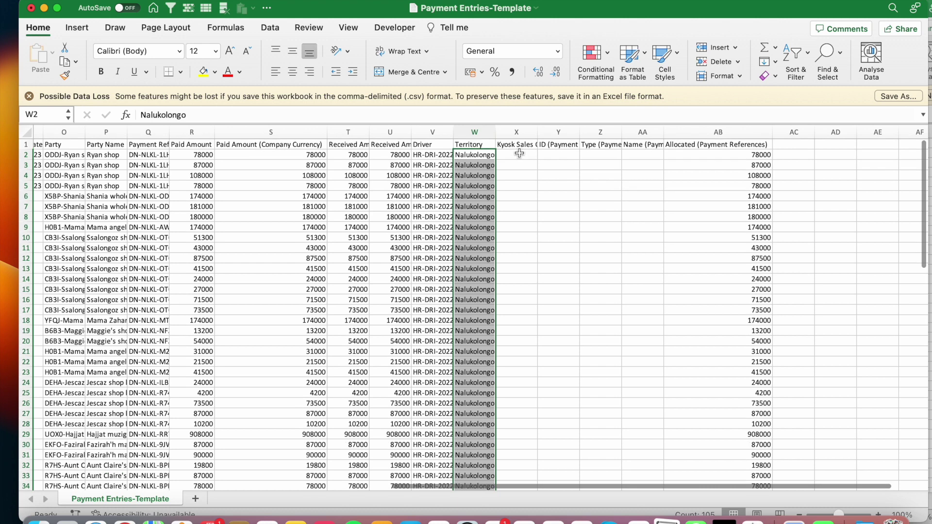
pyautogui.scroll(-1, 520, 155)
pyautogui.click(521, 154)
pyautogui.scroll(1, 515, 175)
pyautogui.click(522, 154)
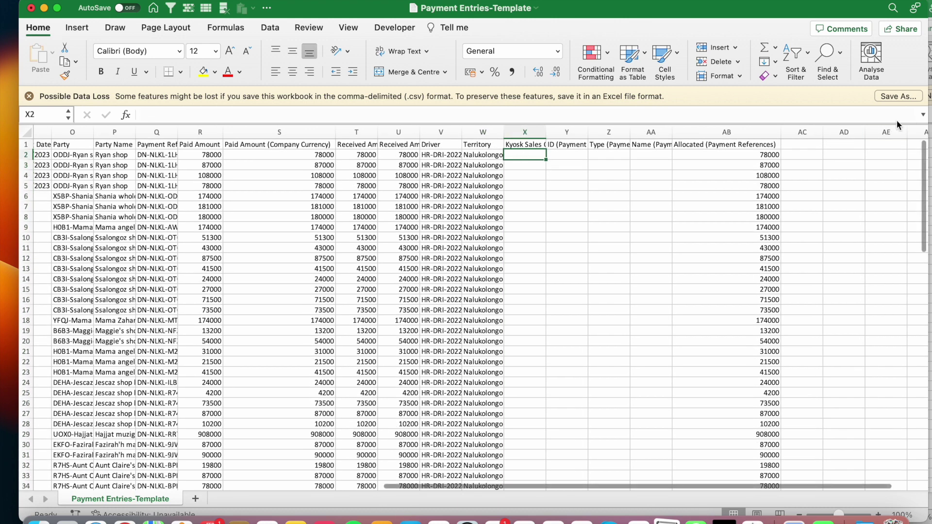
# Step: Copy the delivery notes' SAL-ORD IDs from column K into the Kyosk Sales Order column at X2
pyautogui.press('super+grave')
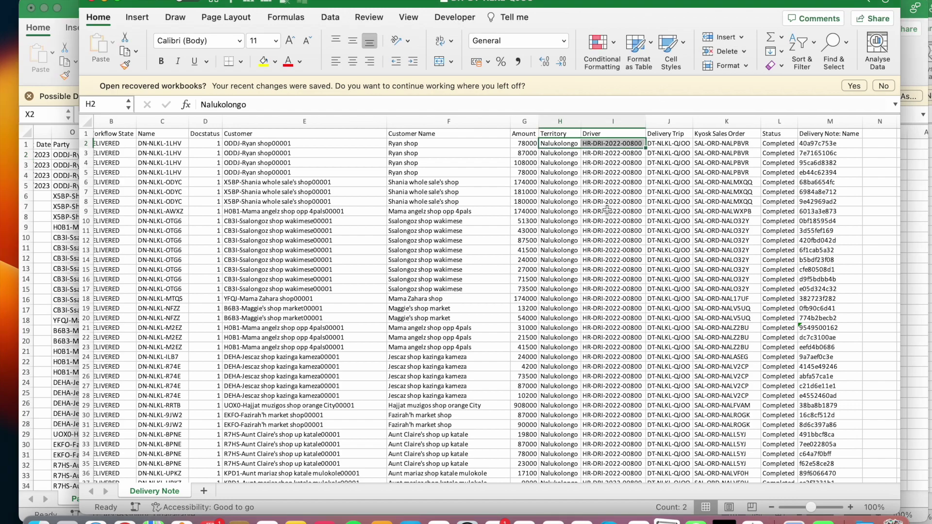
pyautogui.click(601, 220)
pyautogui.click(717, 143)
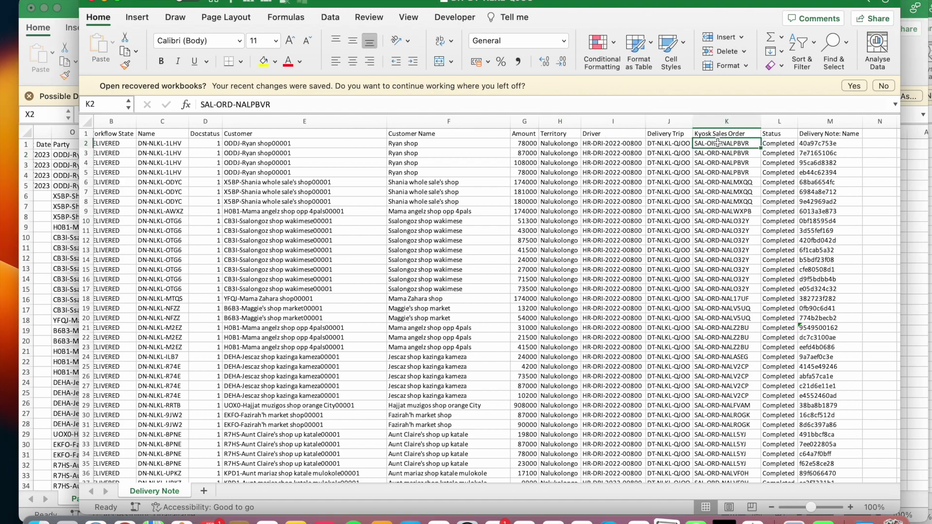
pyautogui.press('super+shift+Down')
pyautogui.scroll(15, 718, 142)
pyautogui.press('super+c')
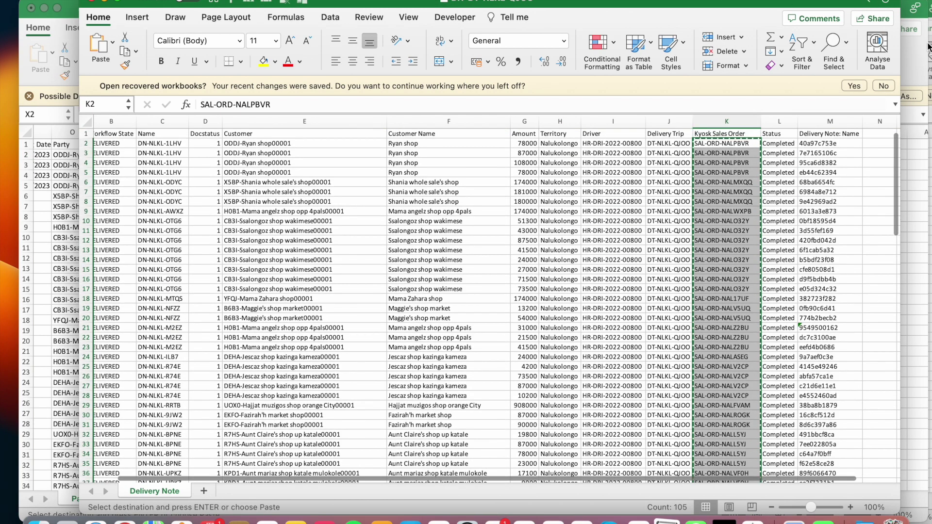
pyautogui.click(905, 65)
pyautogui.click(532, 152)
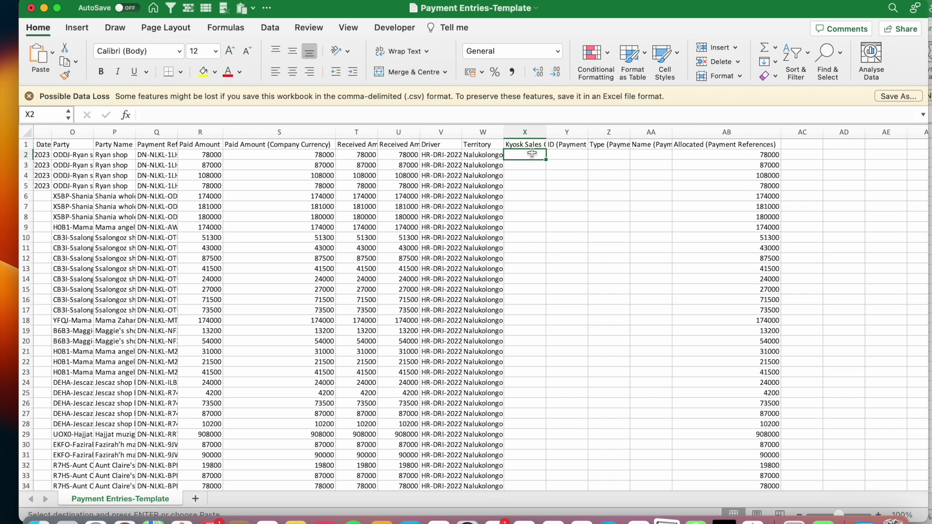
pyautogui.press('super+v')
# Step: Resize column Y, enter Sales Invoice in Z2, and widen column Z
pyautogui.click(570, 155)
pyautogui.moveTo(590, 129); pyautogui.dragTo(561, 131)
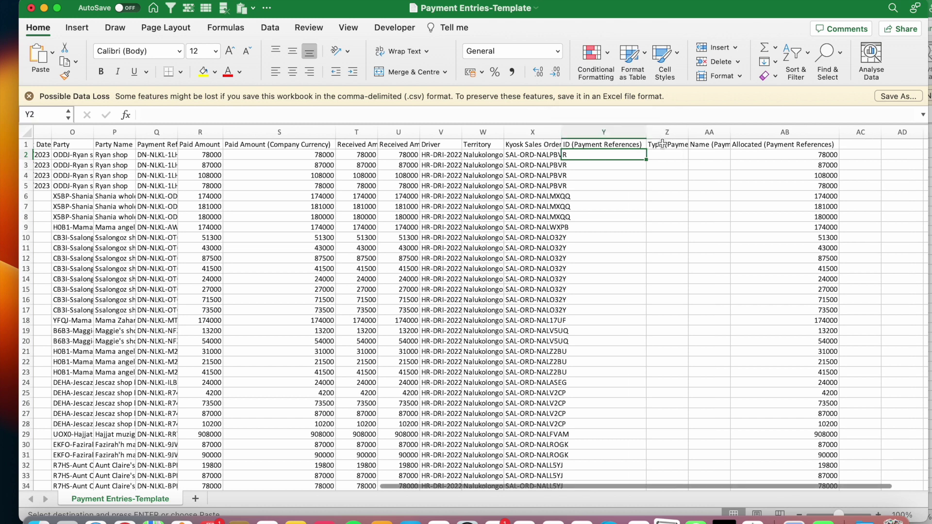
pyautogui.moveTo(648, 134); pyautogui.dragTo(601, 131)
pyautogui.click(624, 153)
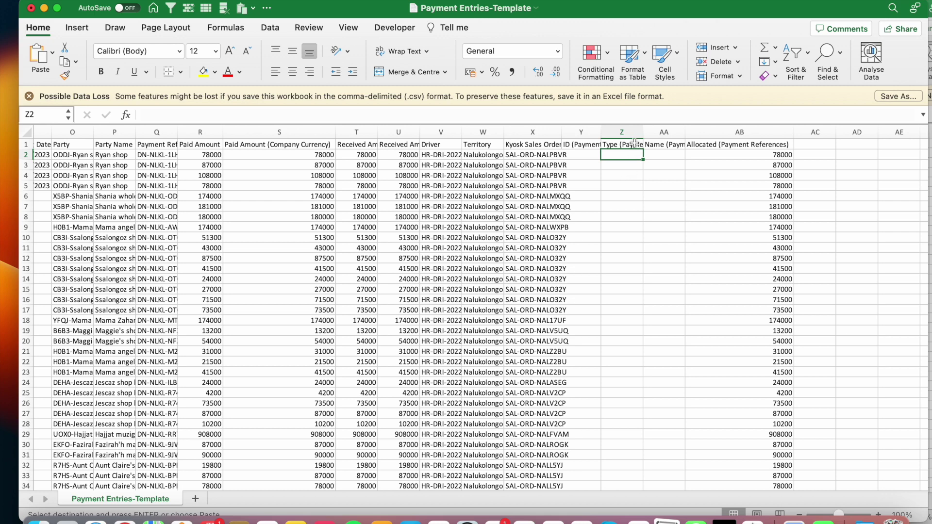
pyautogui.write('Sales Invoice')
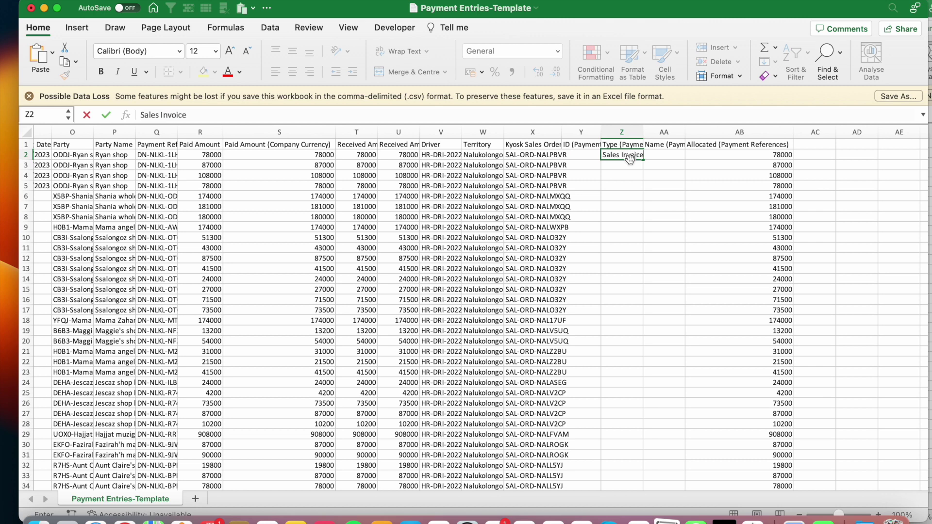
pyautogui.click(625, 196)
pyautogui.moveTo(643, 132); pyautogui.dragTo(649, 131)
pyautogui.click(629, 185)
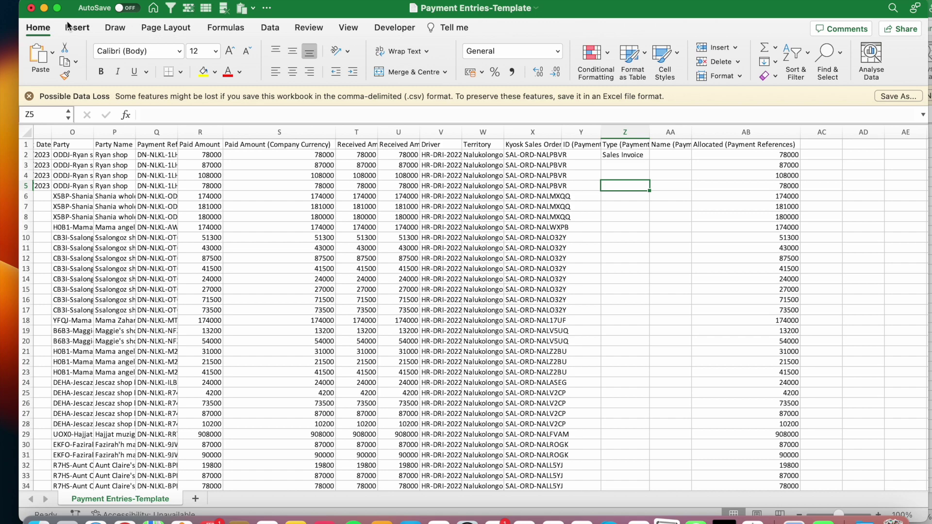
# Step: Save a Comma-separated Values copy named Payment Entries-Template-To upload in Downloads
pyautogui.click(68, 2)
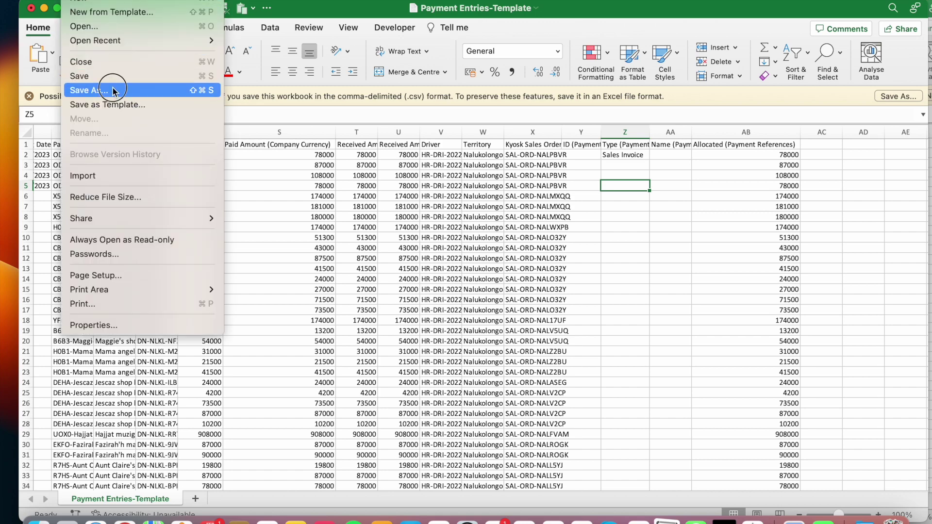
pyautogui.click(98, 89)
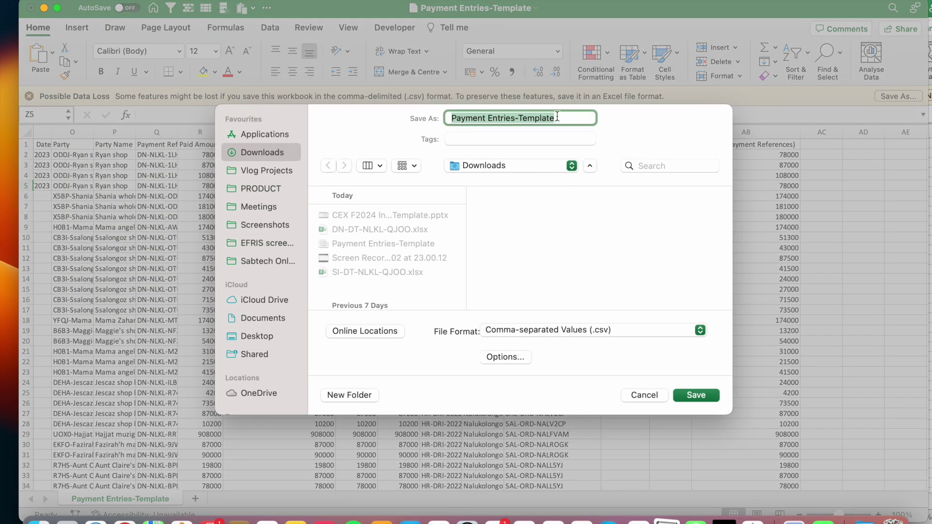
pyautogui.click(560, 118)
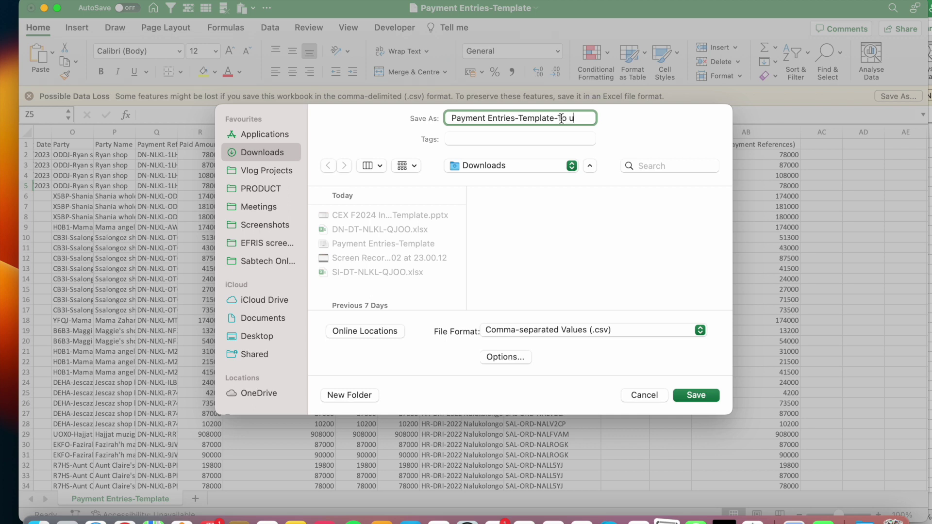
pyautogui.write('load')
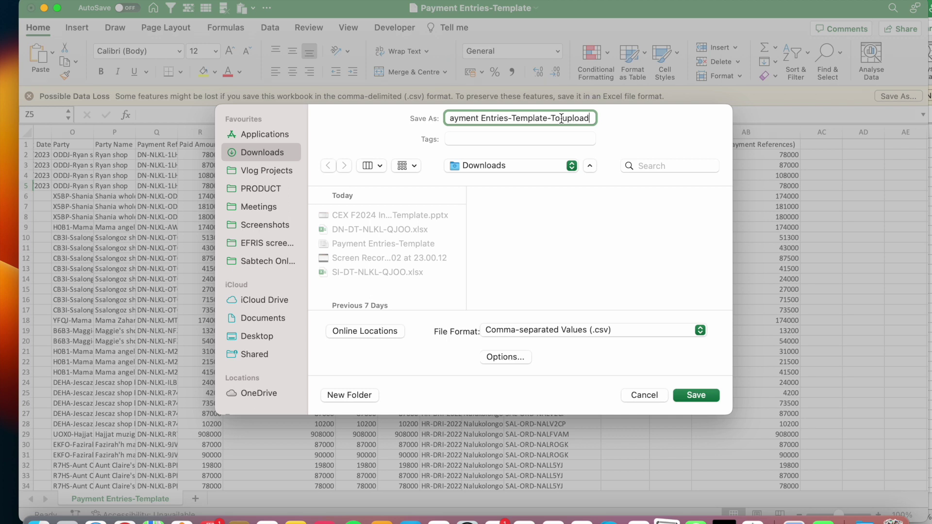
pyautogui.click(692, 395)
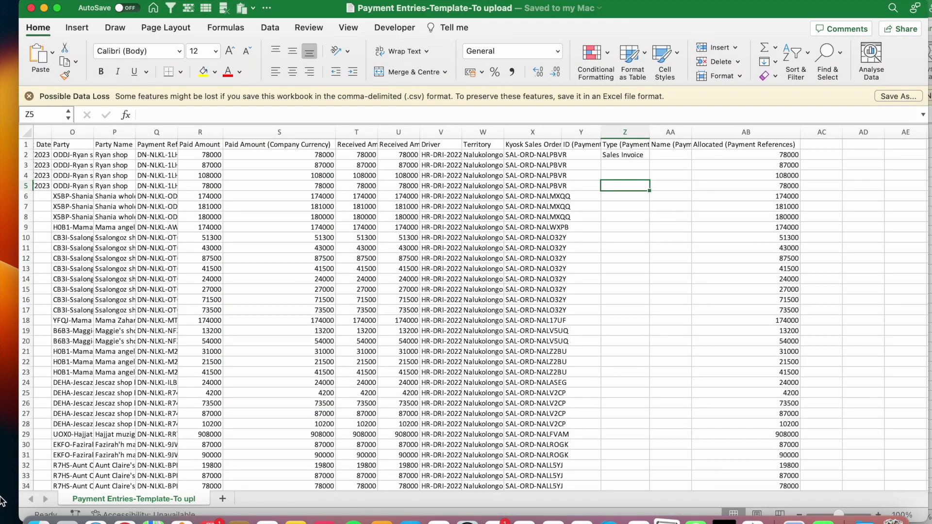
# Step: Copy Sales Invoice from Z2 of the original template into Z2 of the upload sheet and fill down
pyautogui.click(39, 521)
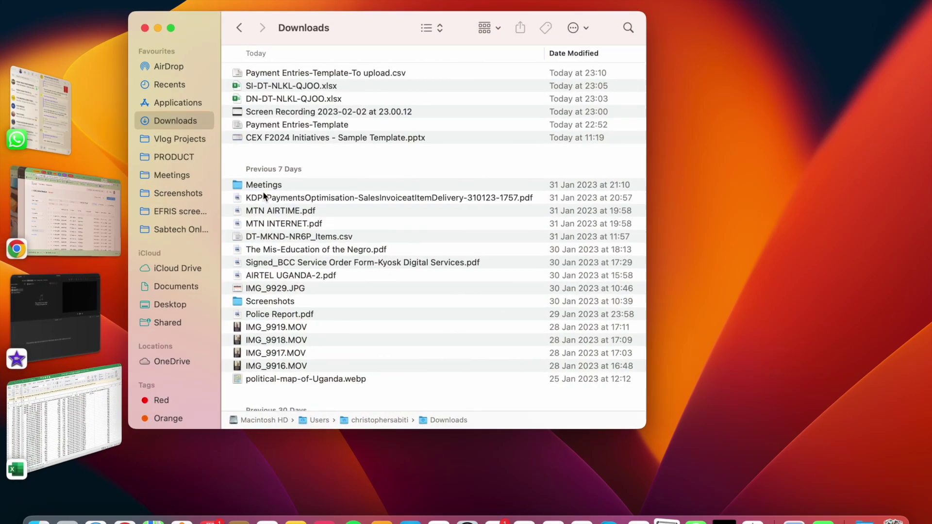
pyautogui.doubleClick(295, 126)
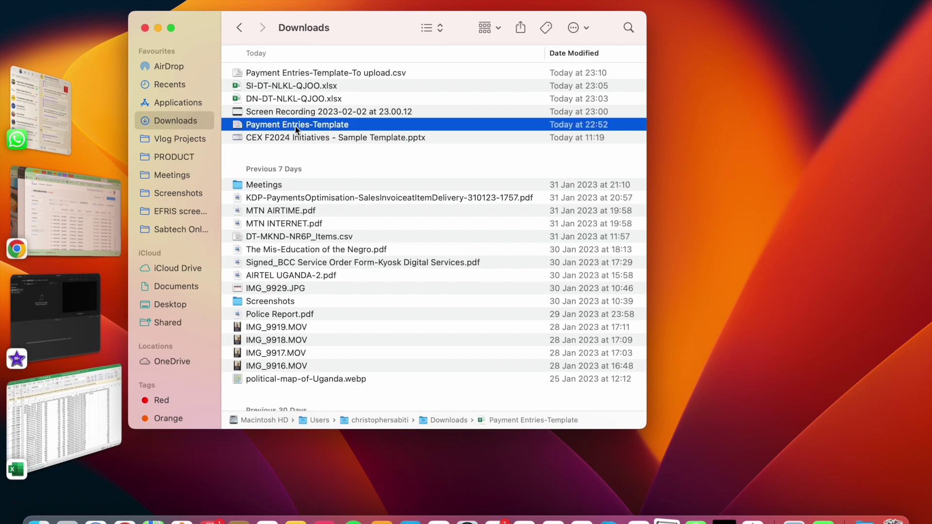
pyautogui.hscroll(10, 702, 262)
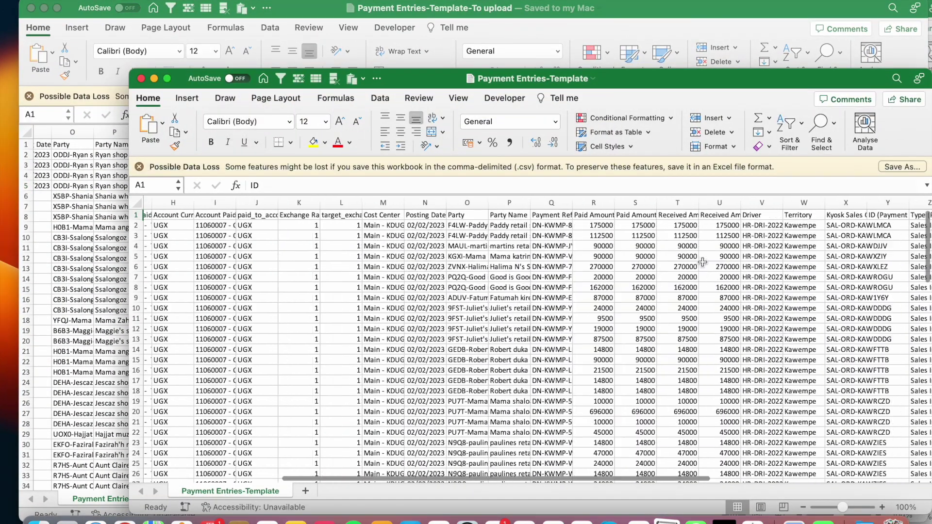
pyautogui.click(617, 227)
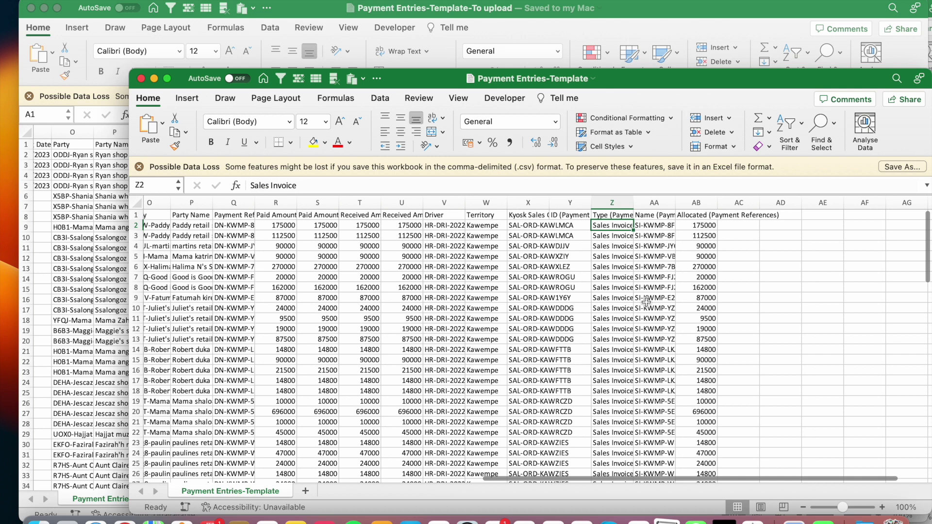
pyautogui.press('super+c')
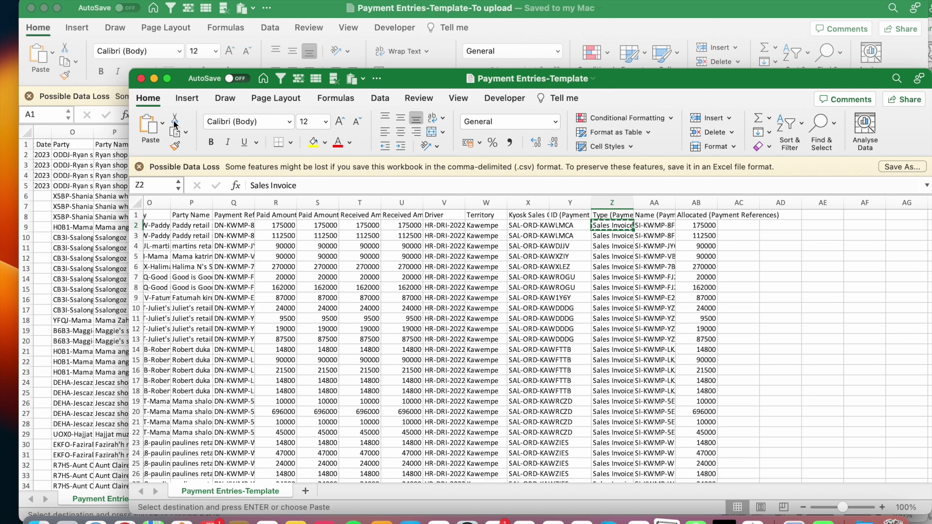
pyautogui.click(141, 78)
pyautogui.click(646, 158)
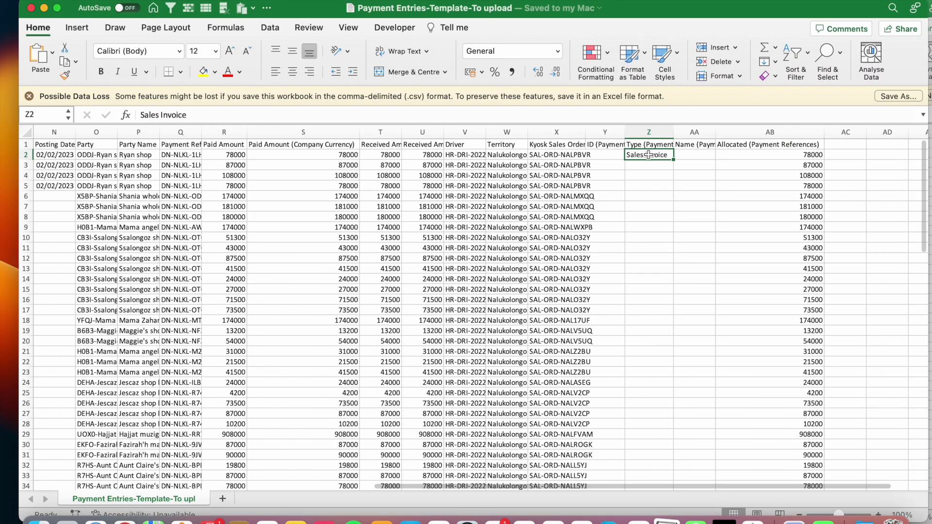
pyautogui.press('super+v')
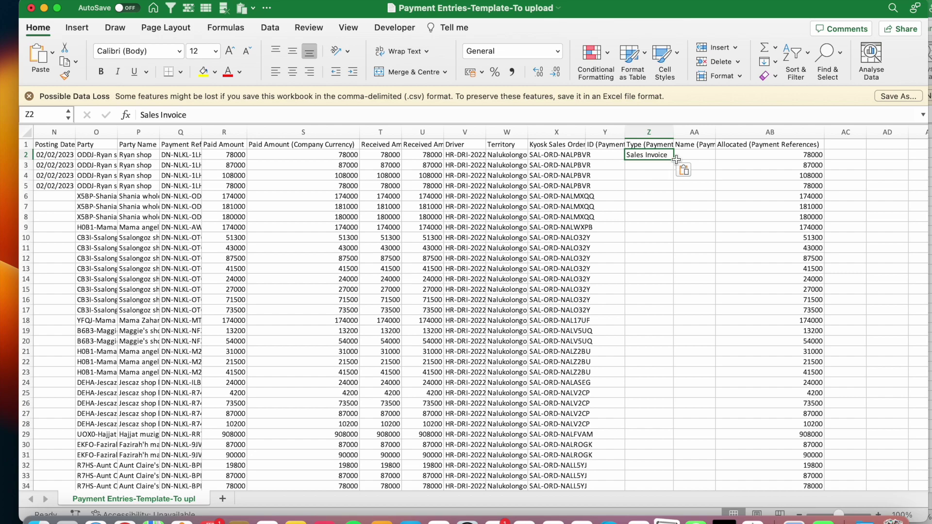
pyautogui.doubleClick(676, 159)
# Step: Check that Sales Invoice fills column Z, then widen column AA to show its Name header
pyautogui.click(654, 218)
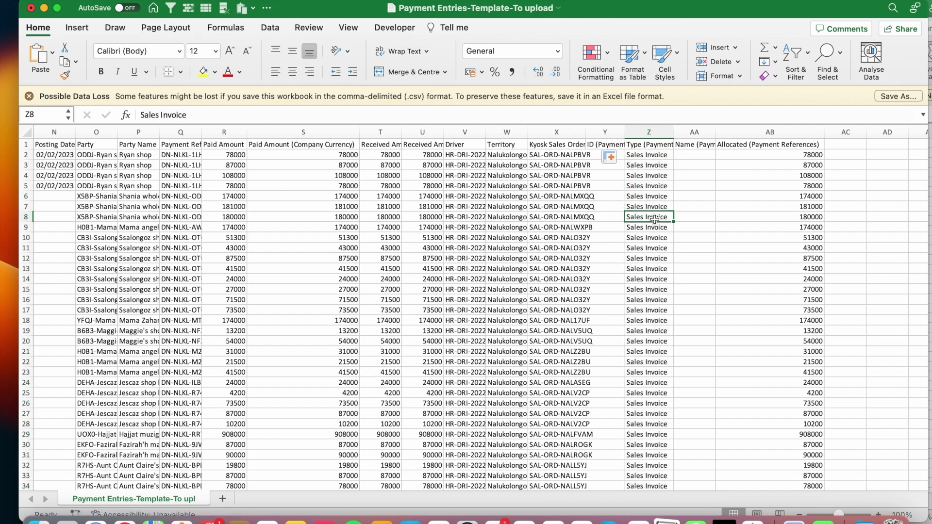
pyautogui.scroll(-10, 654, 219)
pyautogui.scroll(-10, 655, 219)
pyautogui.scroll(20, 654, 219)
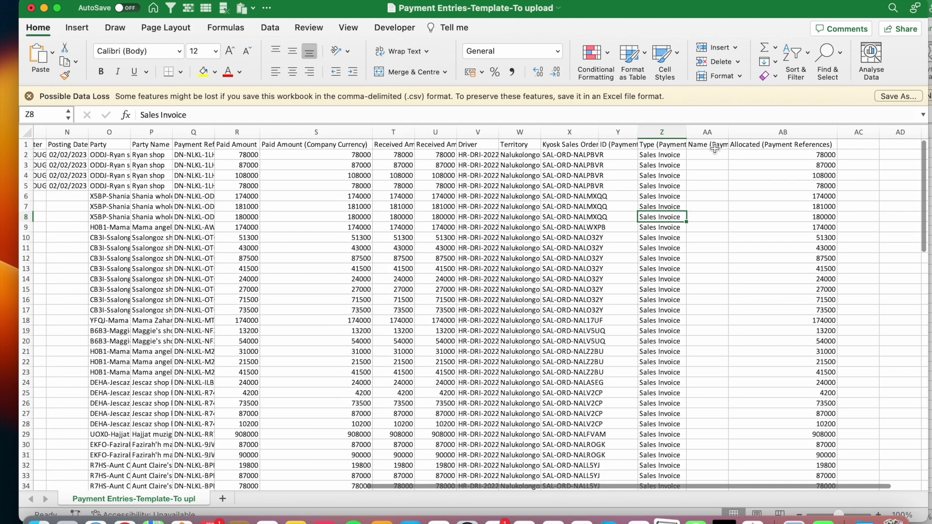
pyautogui.click(707, 152)
pyautogui.moveTo(729, 137); pyautogui.dragTo(751, 137)
pyautogui.hscroll(-10, 595, 199)
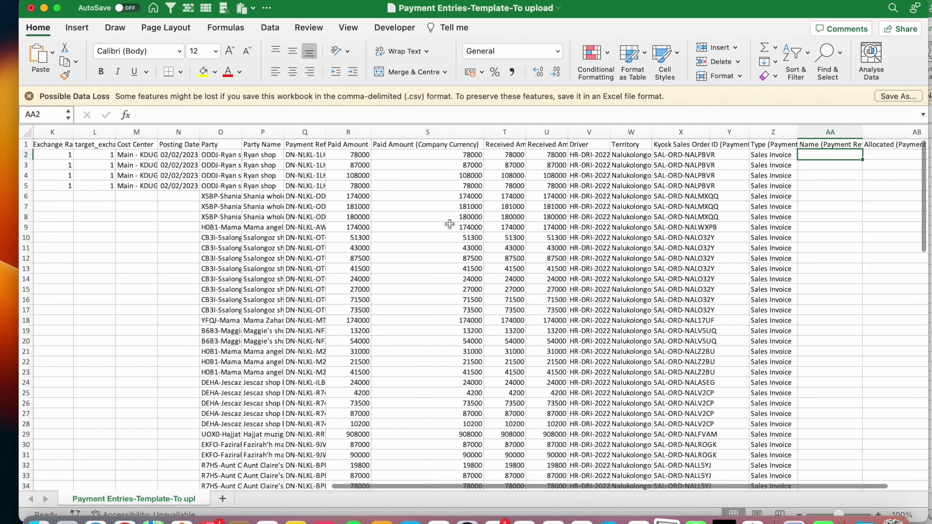
pyautogui.hscroll(10, 449, 223)
pyautogui.hscroll(-12, 449, 224)
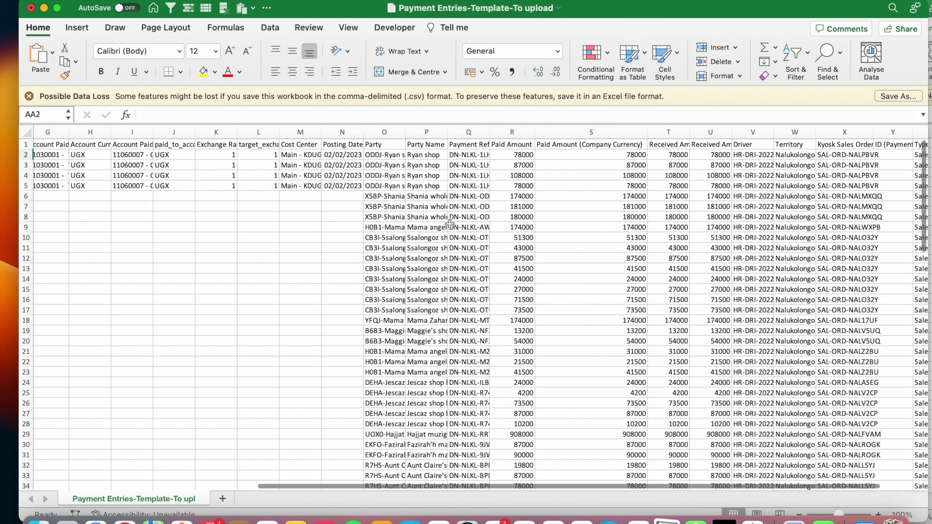
# Step: Select B5:N106 so row 5's values are copied down to row 106
pyautogui.moveTo(87, 188); pyautogui.dragTo(587, 184)
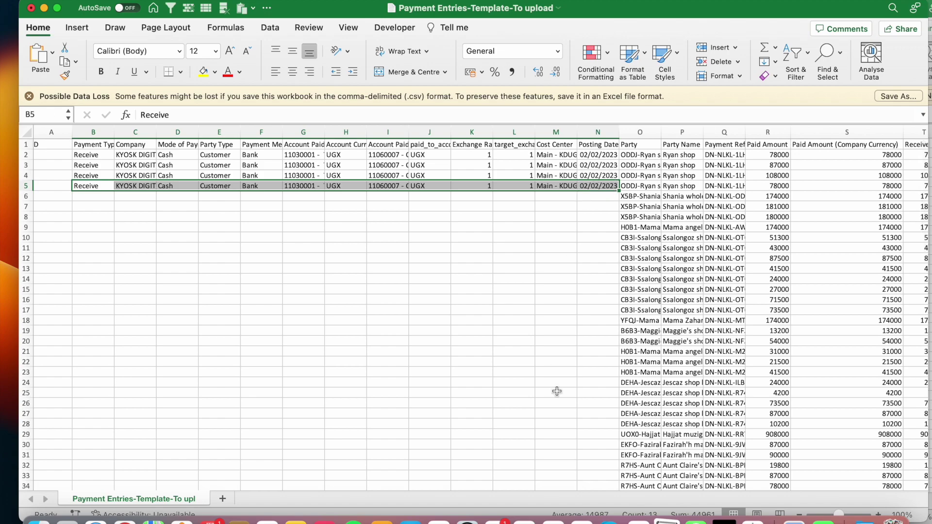
pyautogui.scroll(-15, 557, 391)
pyautogui.scroll(15, 412, 330)
pyautogui.scroll(1, 411, 328)
pyautogui.click(92, 179)
pyautogui.scroll(-20, 326, 377)
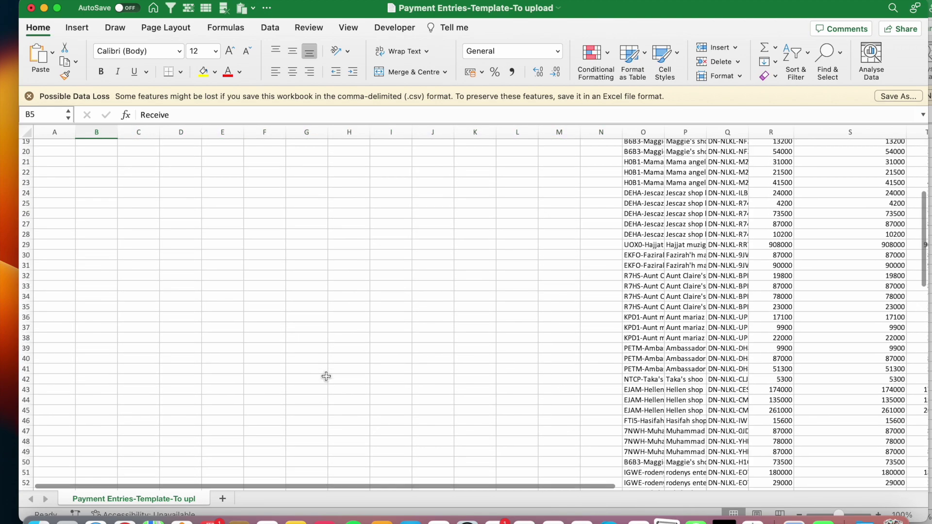
pyautogui.scroll(-8, 326, 377)
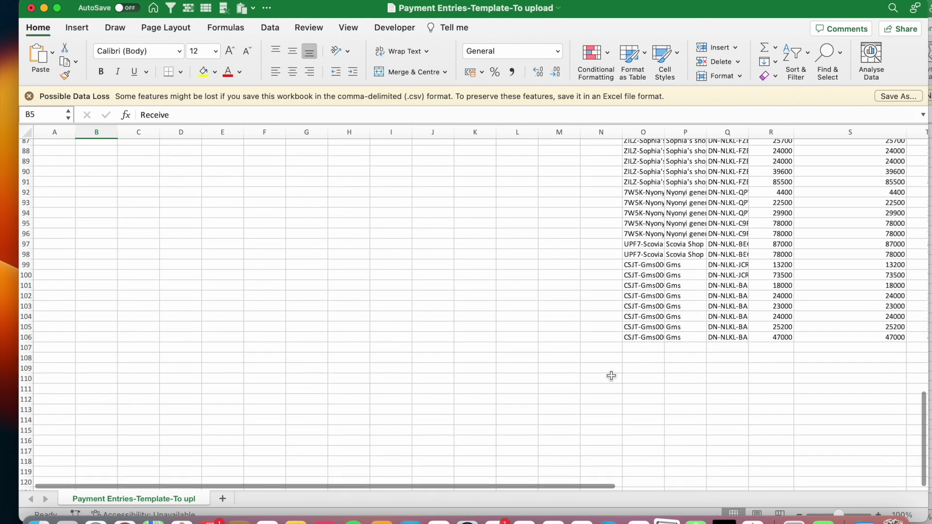
pyautogui.keyDown('shift'); pyautogui.click(610, 335); pyautogui.keyUp('shift')
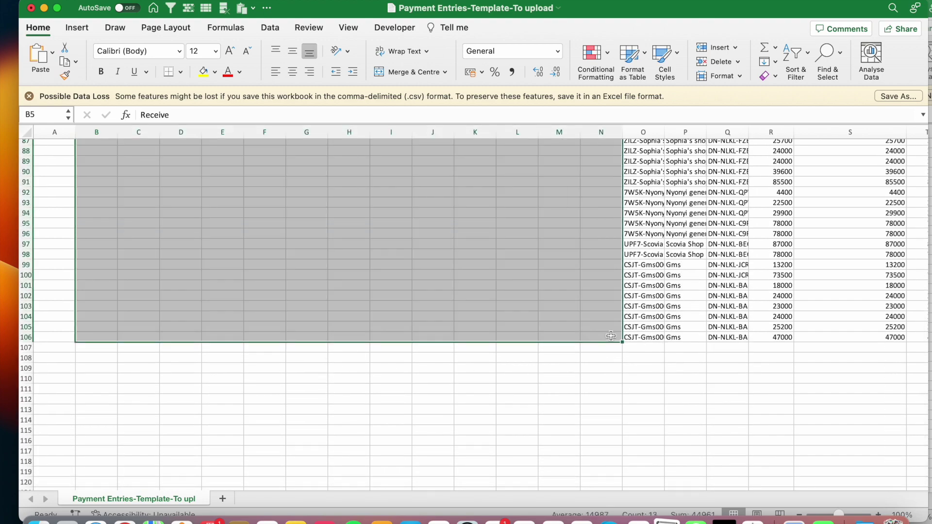
pyautogui.scroll(10, 612, 337)
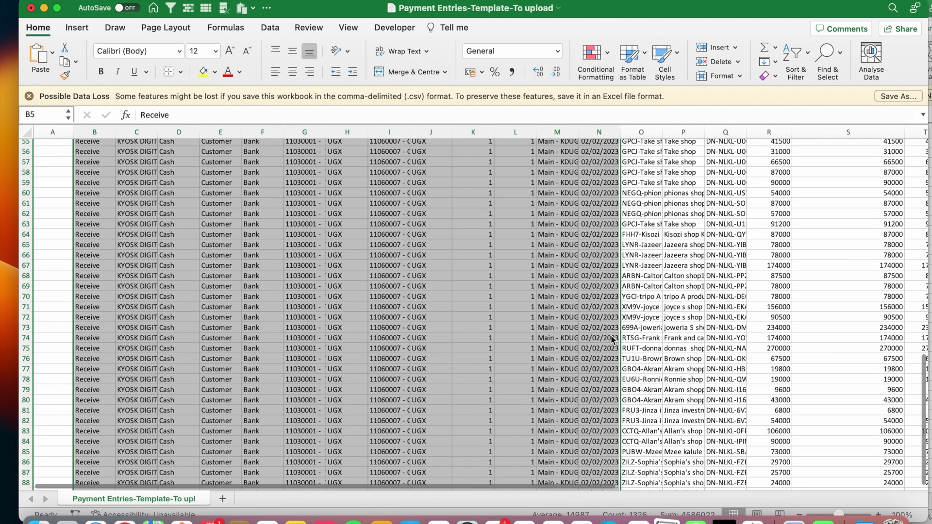
pyautogui.scroll(15, 613, 339)
pyautogui.hscroll(10, 612, 339)
pyautogui.hscroll(-2, 610, 339)
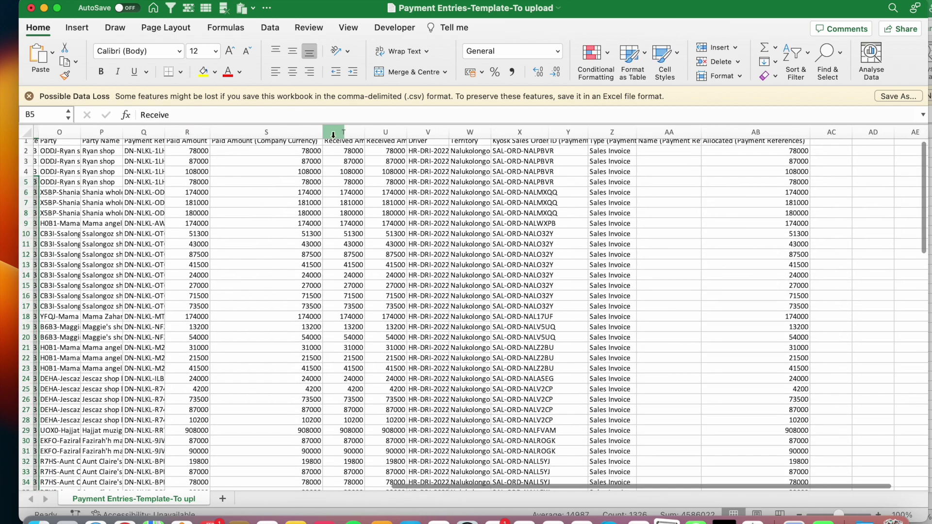
# Step: Narrow the Paid Amount (Company Currency) column S and return to cell AA2
pyautogui.moveTo(321, 132); pyautogui.dragTo(276, 132)
pyautogui.scroll(1, 663, 154)
pyautogui.hscroll(-1, 664, 154)
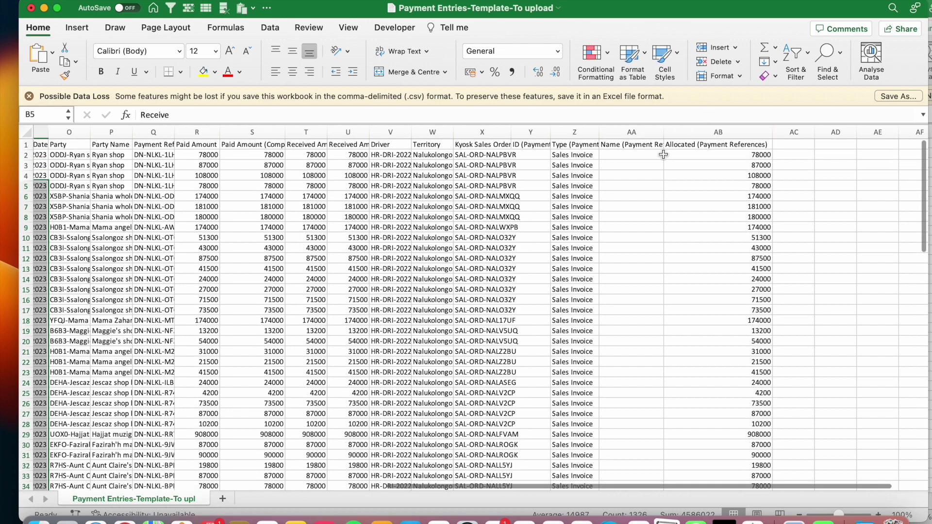
pyautogui.click(636, 155)
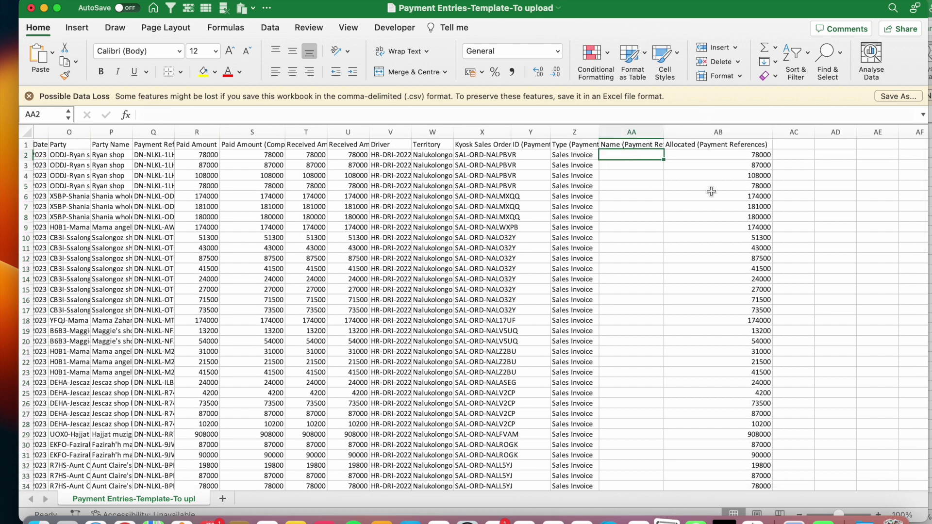
pyautogui.hscroll(5, 711, 192)
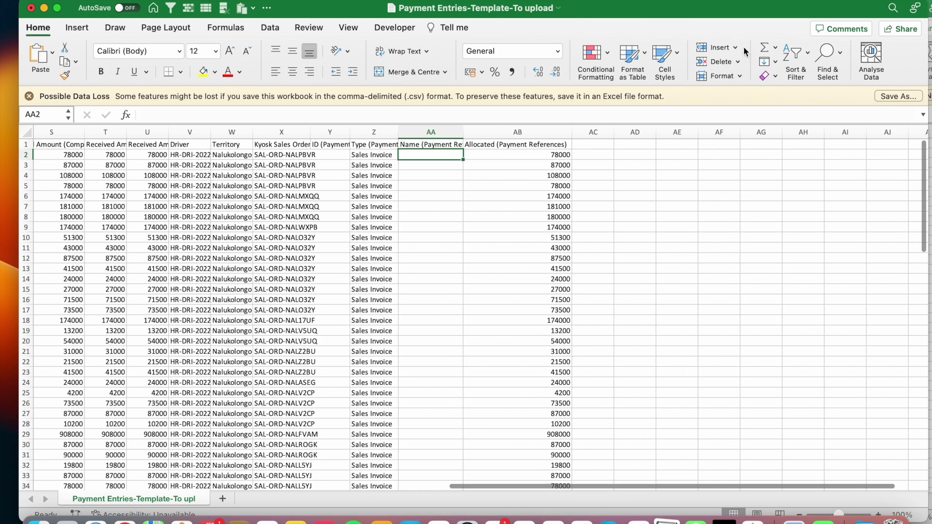
# Step: Copy columns B (Name) and I (Delivery Note) from SI-DT-NLKL-QJOO, then select column AF of the upload sheet
pyautogui.press('super+grave')
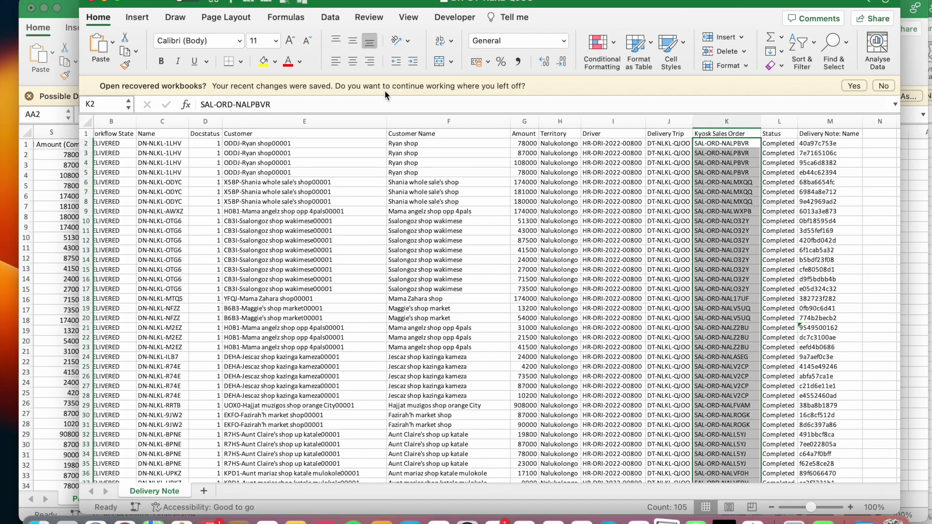
pyautogui.click(407, 229)
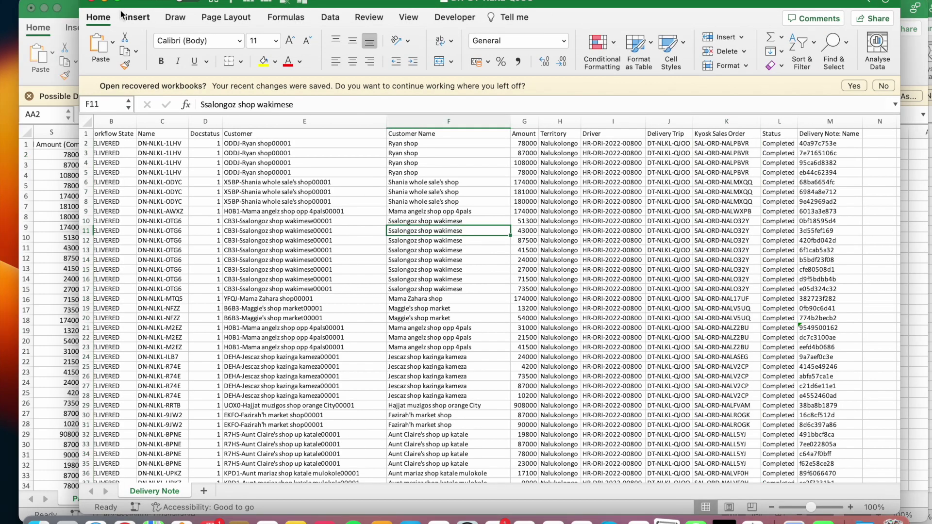
pyautogui.press('super+grave')
pyautogui.moveTo(550, 12); pyautogui.dragTo(604, 20)
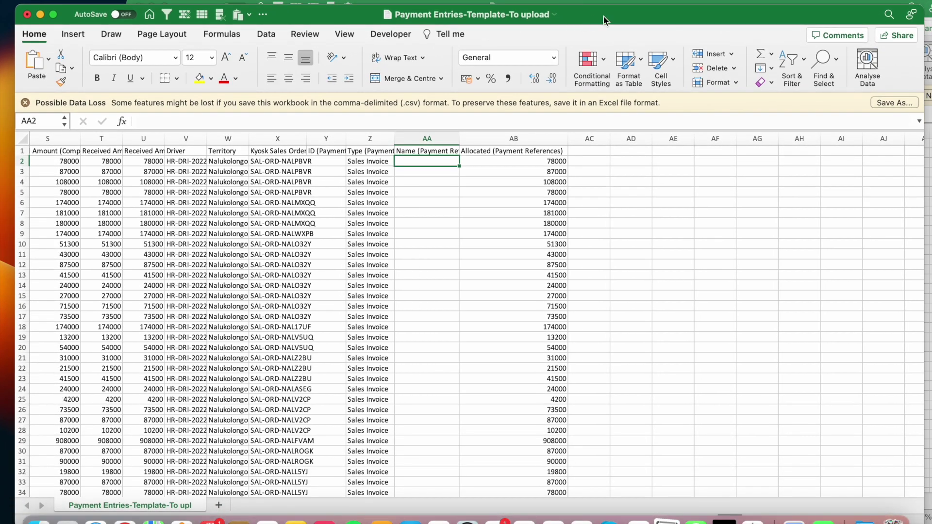
pyautogui.click(637, 4)
pyautogui.click(467, 201)
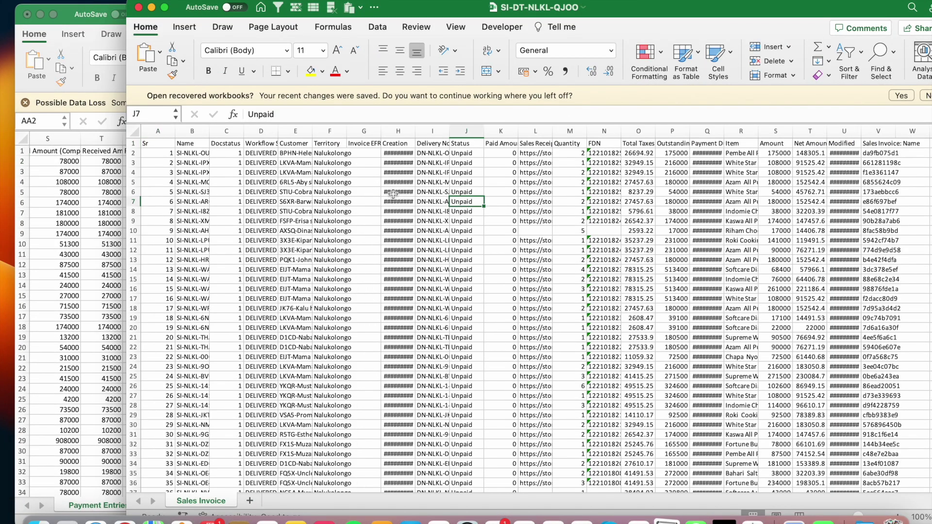
pyautogui.click(206, 132)
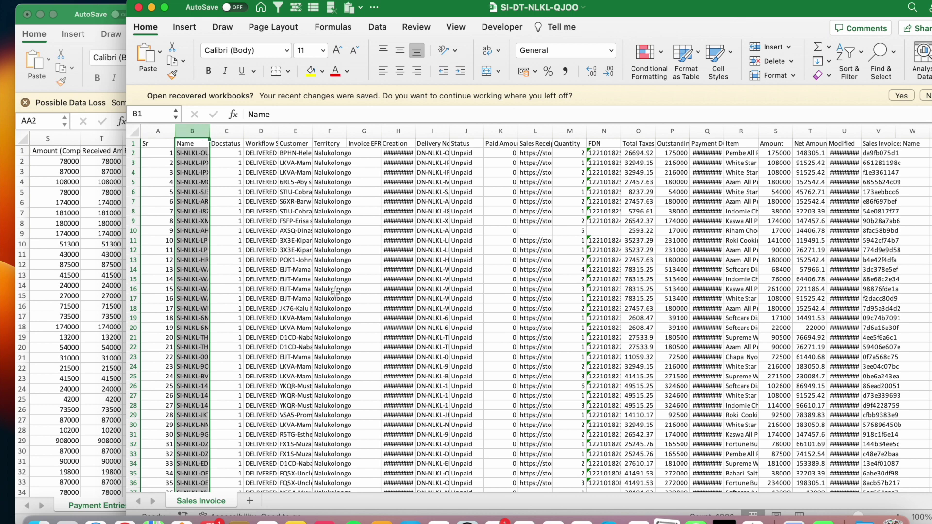
pyautogui.keyDown('super'); pyautogui.click(433, 131); pyautogui.keyUp('super')
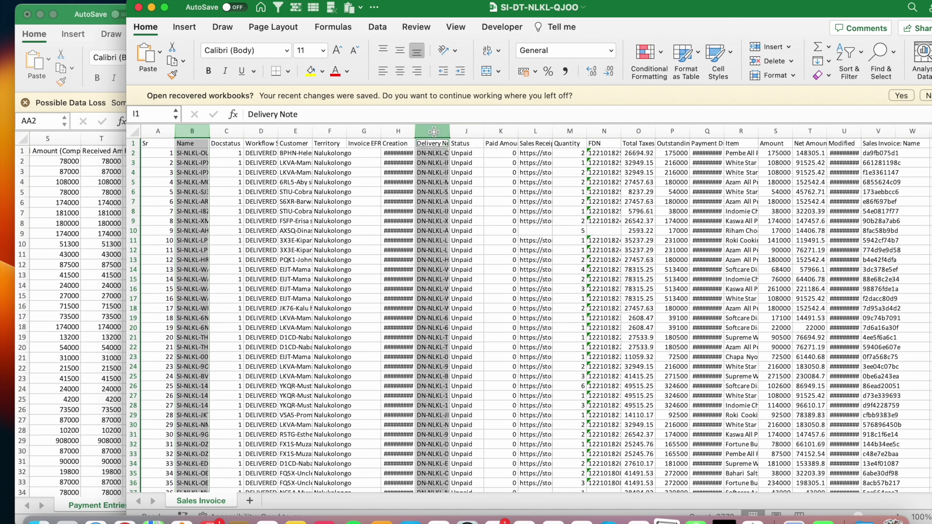
pyautogui.press('super+c')
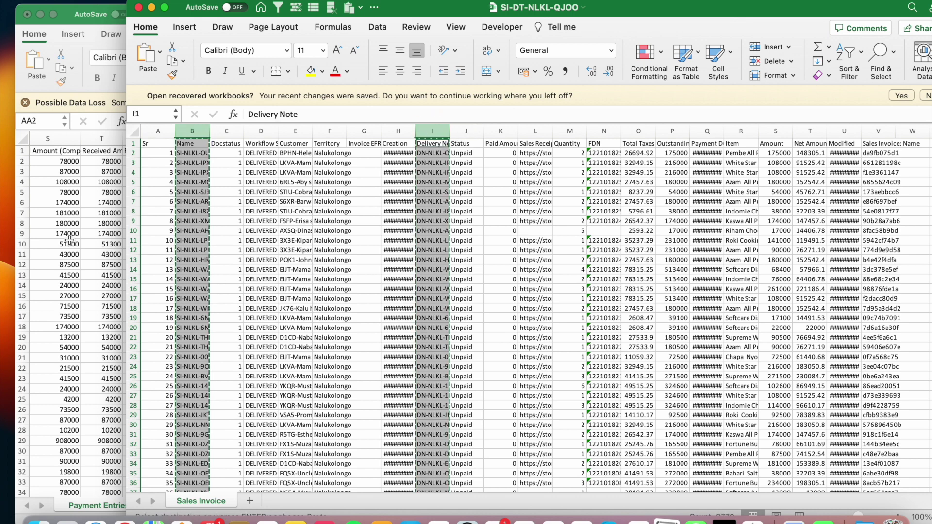
pyautogui.click(123, 209)
pyautogui.click(721, 138)
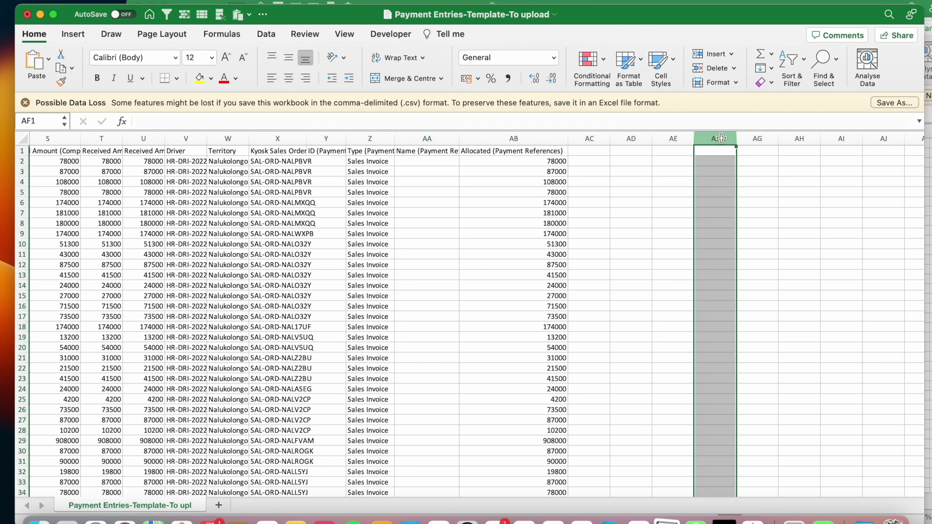
# Step: Paste the copied Delivery Note and invoice Name columns, moving Delivery Note into column AE
pyautogui.press('super+v')
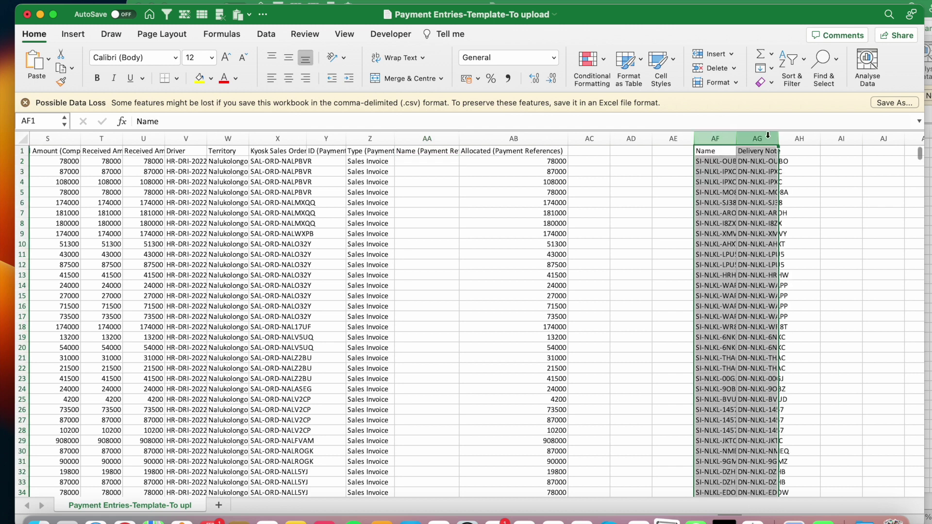
pyautogui.click(751, 138)
pyautogui.moveTo(744, 140); pyautogui.dragTo(661, 142)
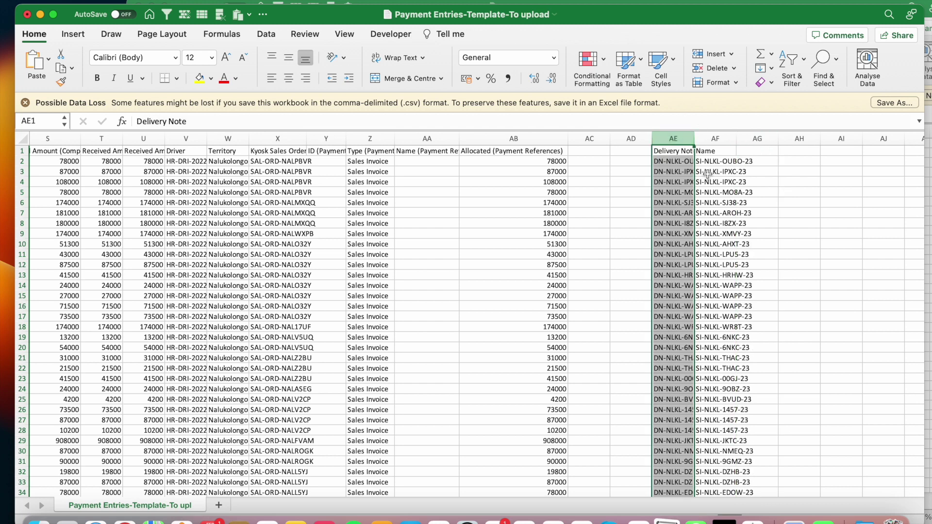
pyautogui.click(710, 192)
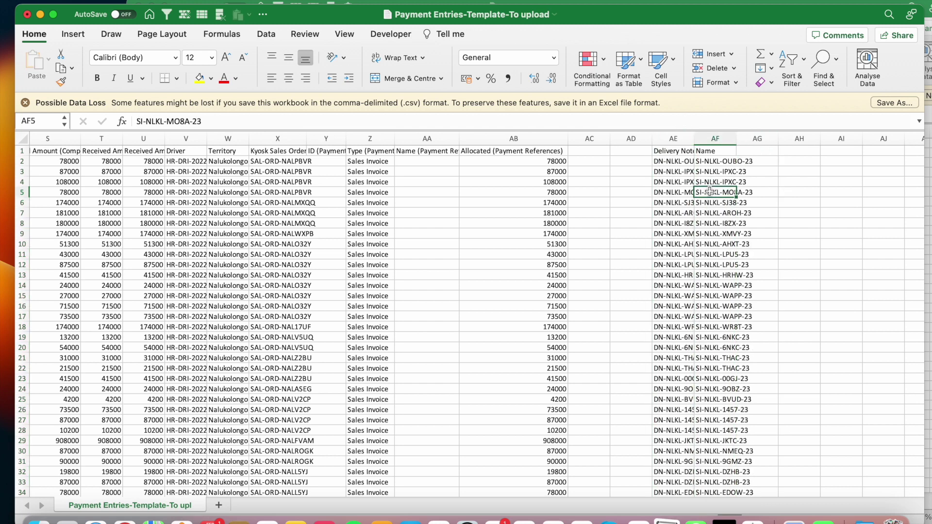
pyautogui.click(676, 162)
# Step: Widen column Q so full payment references like Q2 are readable
pyautogui.click(431, 161)
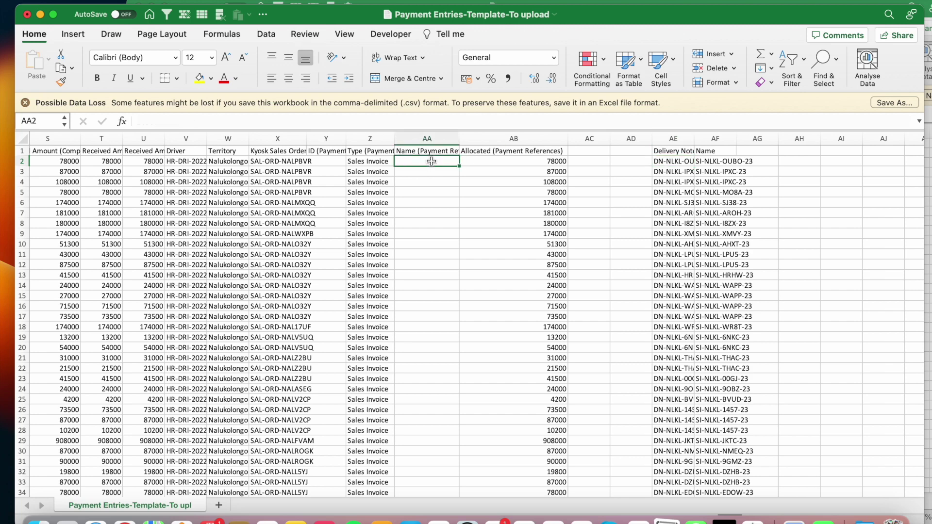
pyautogui.hscroll(-10, 236, 233)
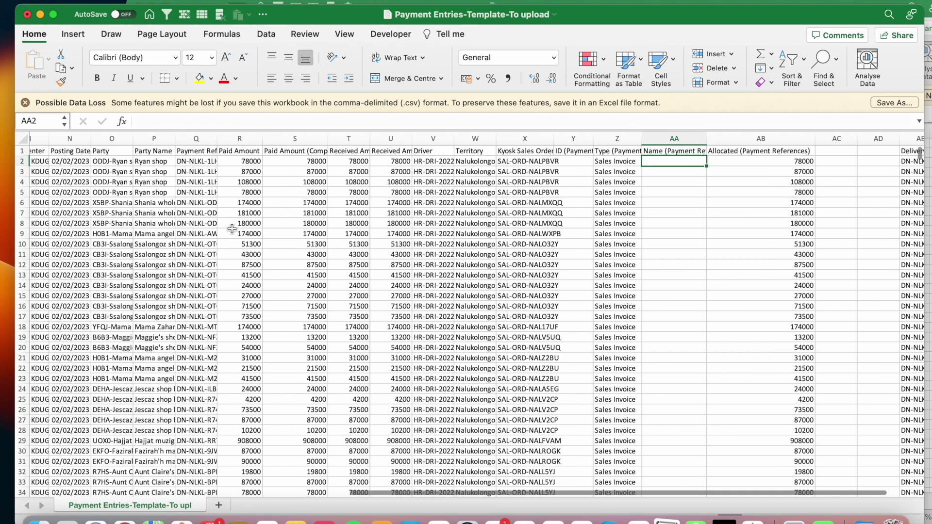
pyautogui.click(199, 162)
pyautogui.moveTo(217, 138); pyautogui.dragTo(246, 139)
pyautogui.hscroll(5, 329, 201)
pyautogui.click(537, 163)
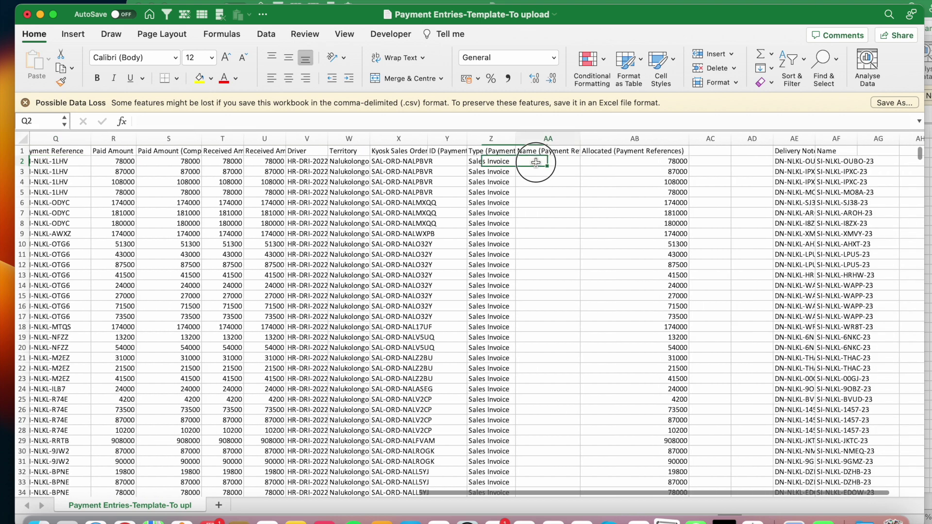
pyautogui.hscroll(2, 670, 279)
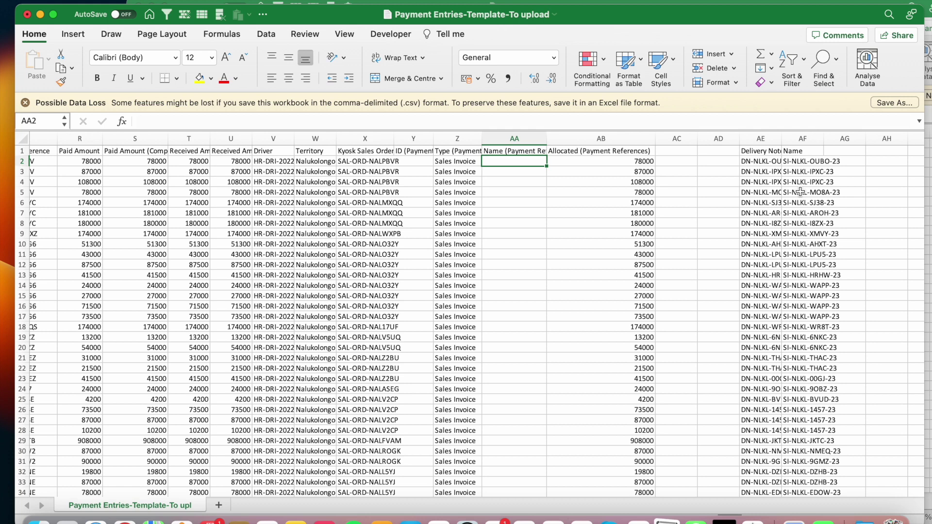
# Step: Enter =VLOOKUP(Q2,AE:AF,2,0) in AA2, returning invoice SI-NLKL-1LHV-23
pyautogui.write('=')
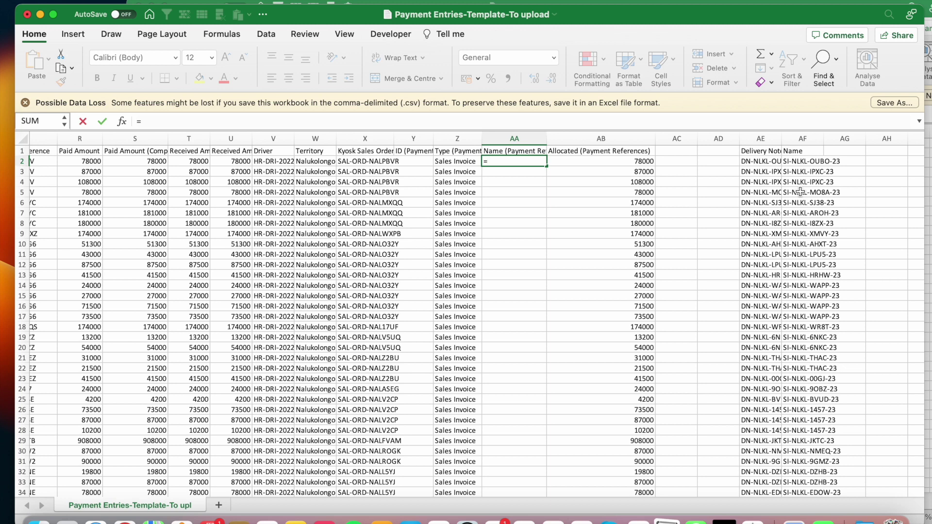
pyautogui.write('vl')
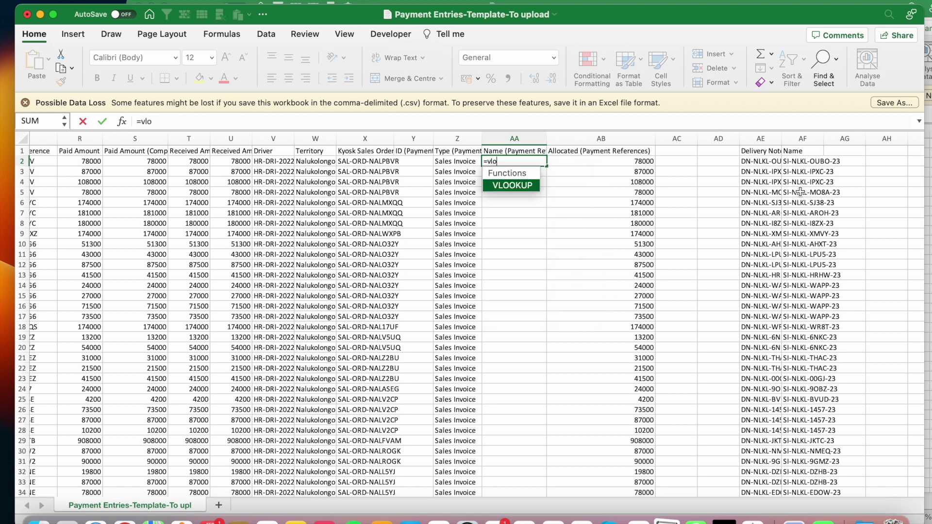
pyautogui.write('o')
pyautogui.press('Tab')
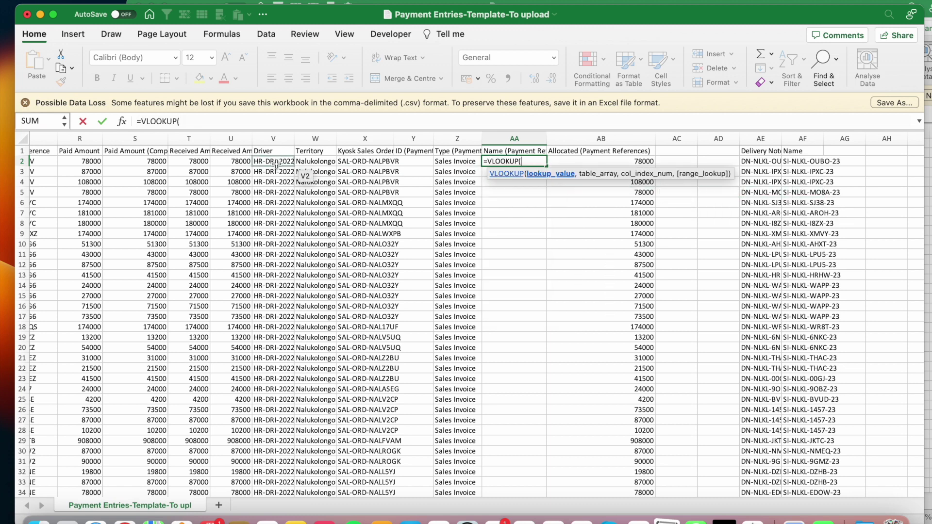
pyautogui.hscroll(-5, 306, 177)
pyautogui.click(179, 162)
pyautogui.write(',')
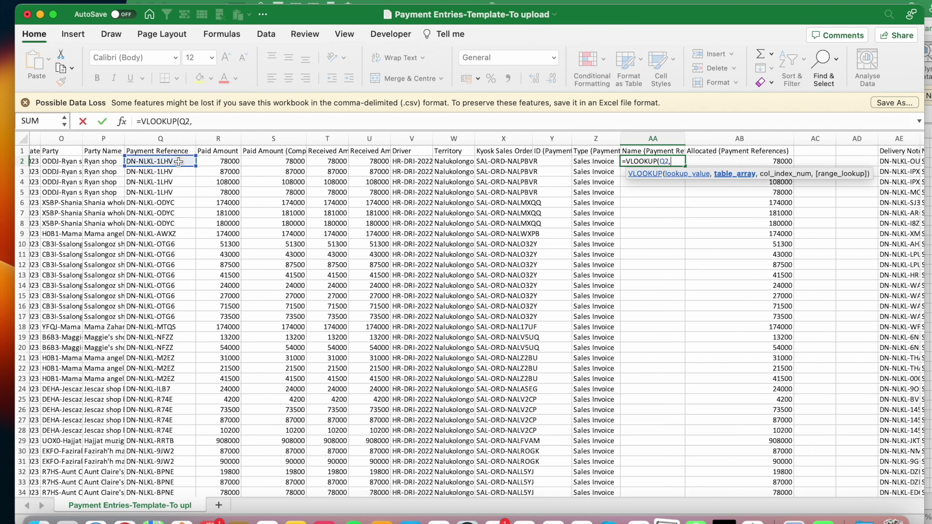
pyautogui.hscroll(5, 333, 213)
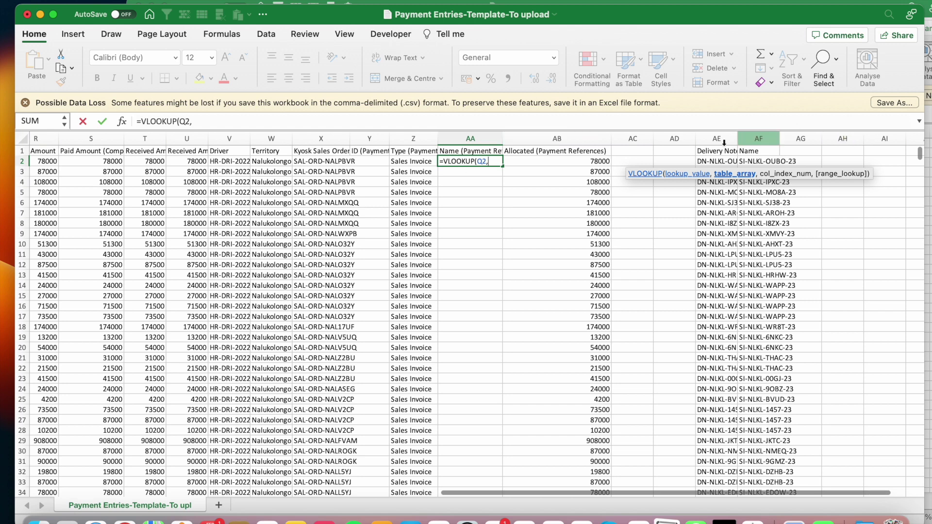
pyautogui.moveTo(708, 139); pyautogui.dragTo(770, 139)
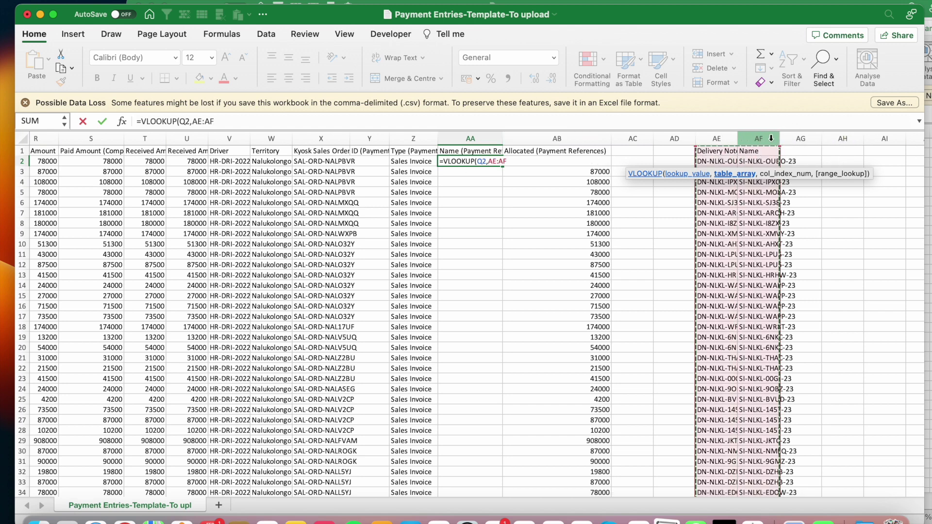
pyautogui.write(',2')
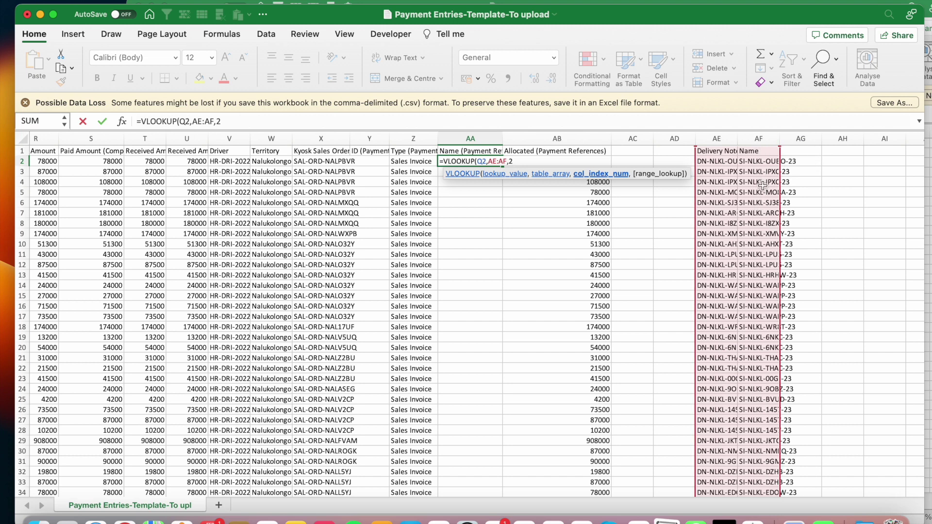
pyautogui.write(',')
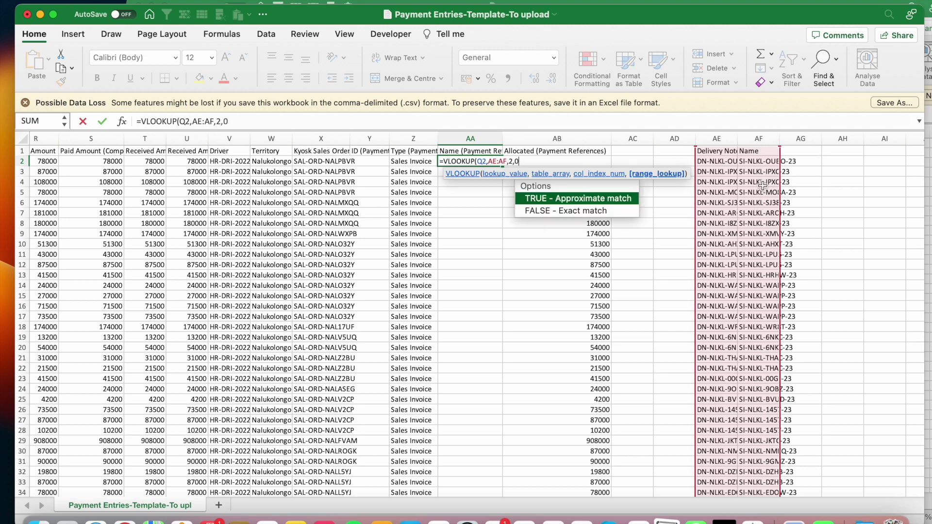
pyautogui.write('0)')
pyautogui.press('Return')
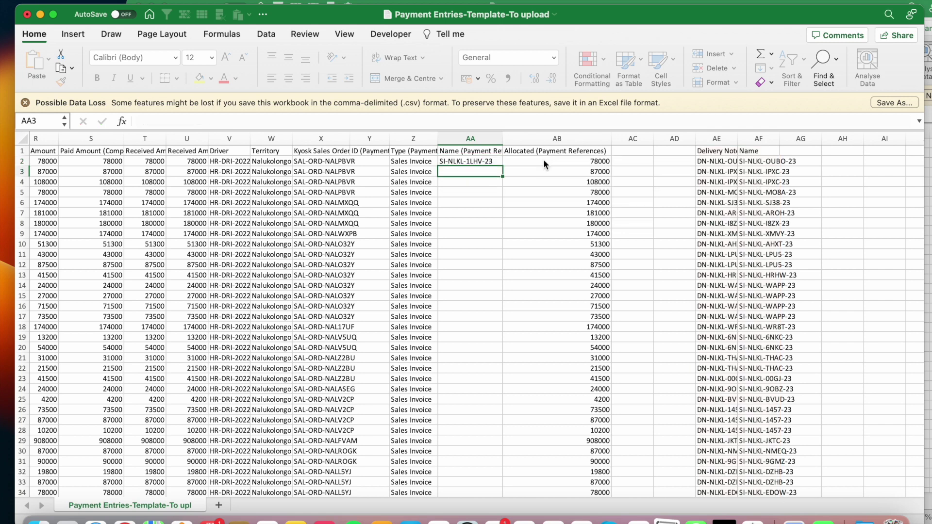
# Step: Fill AA2's VLOOKUP down to row 106, check the #N/A rows, and dismiss the security alert
pyautogui.click(490, 160)
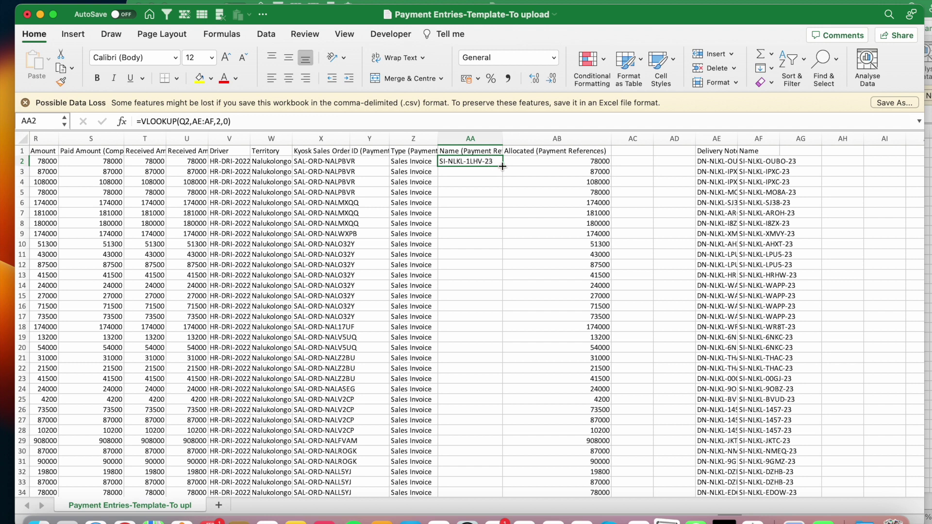
pyautogui.doubleClick(502, 166)
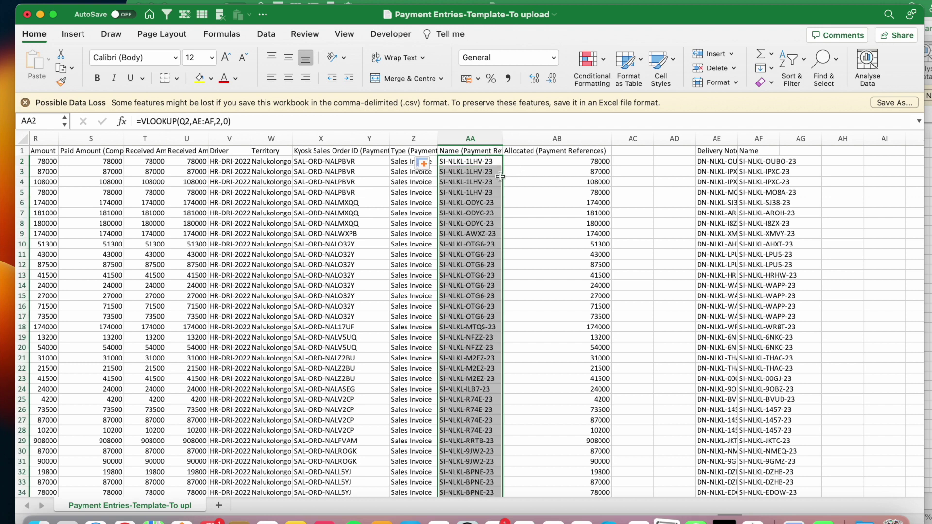
pyautogui.scroll(-20, 492, 262)
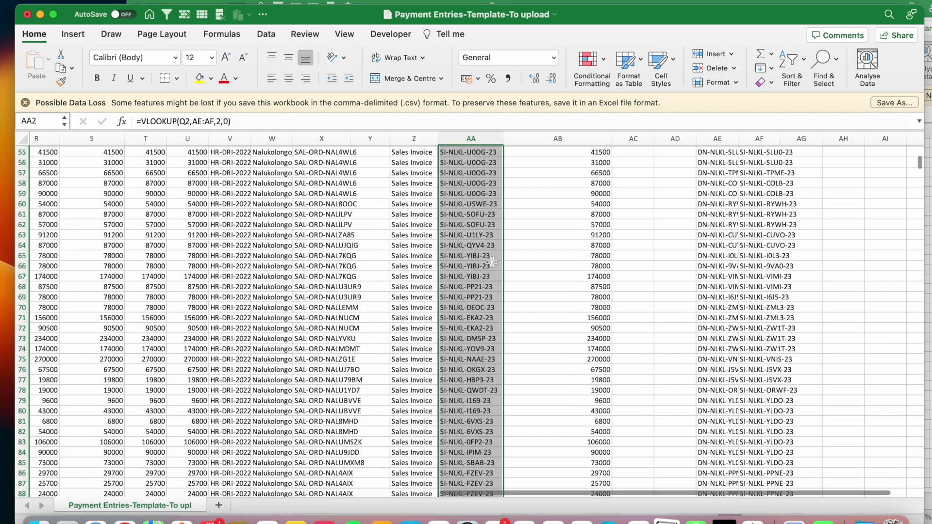
pyautogui.scroll(-5, 492, 262)
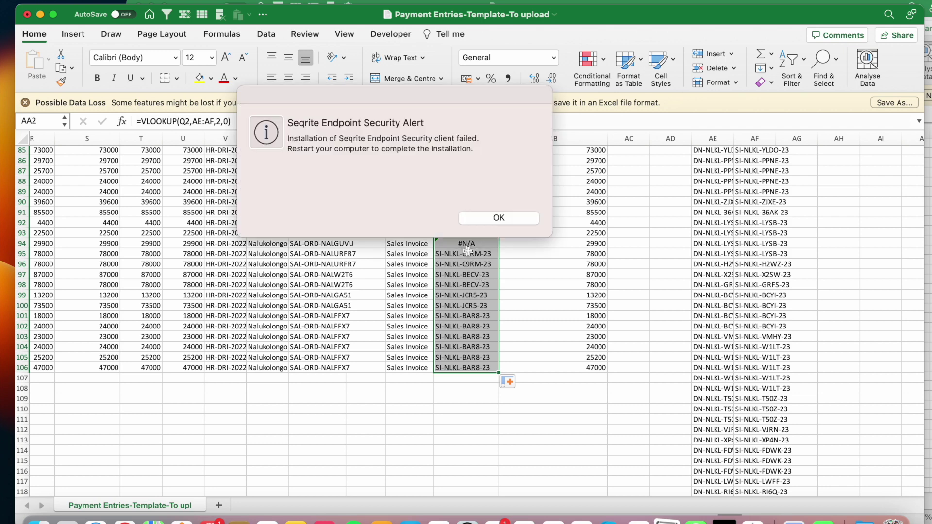
pyautogui.click(492, 218)
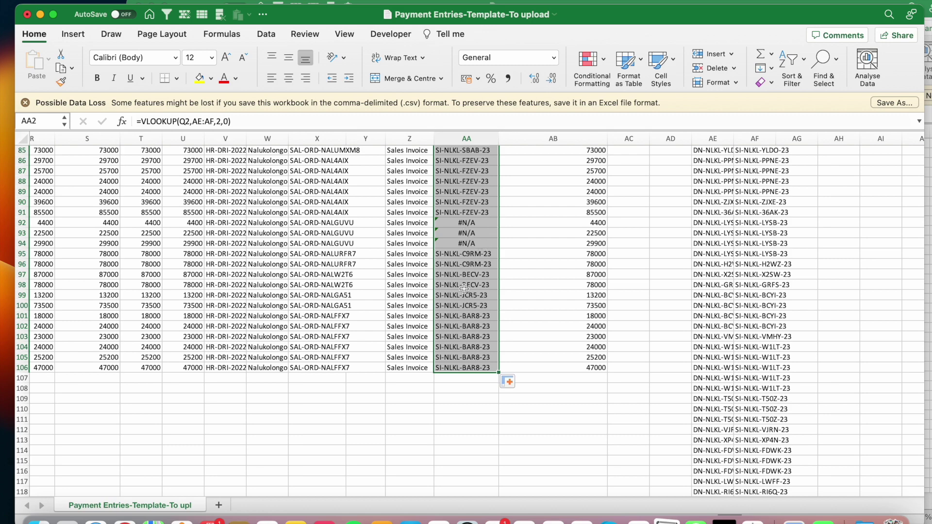
pyautogui.scroll(20, 536, 267)
# Step: Copy column AA and paste it back as values only
pyautogui.scroll(2, 486, 206)
pyautogui.press('super+c')
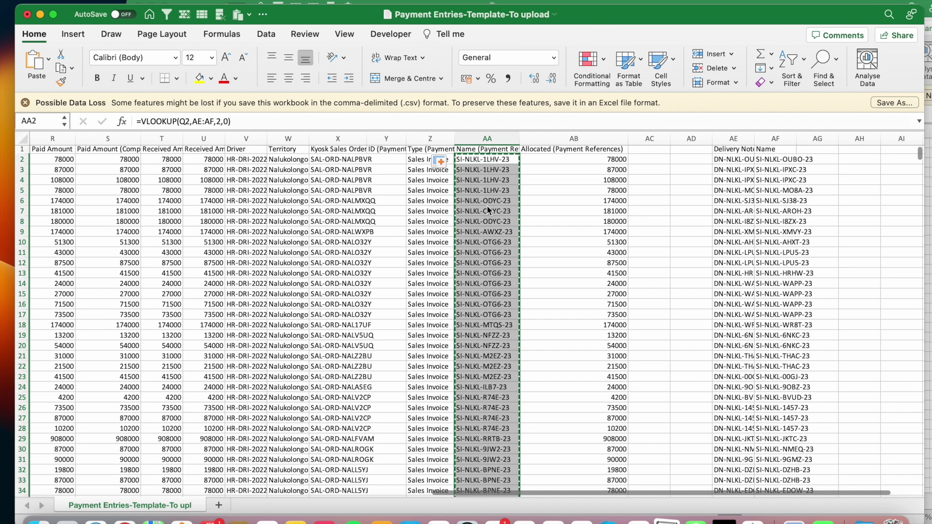
pyautogui.click(48, 60)
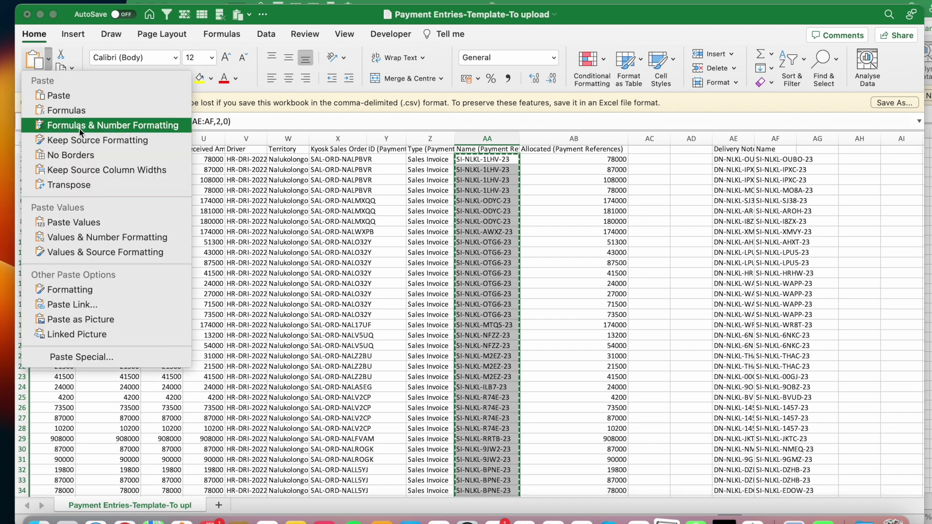
pyautogui.click(82, 223)
pyautogui.scroll(-5, 480, 286)
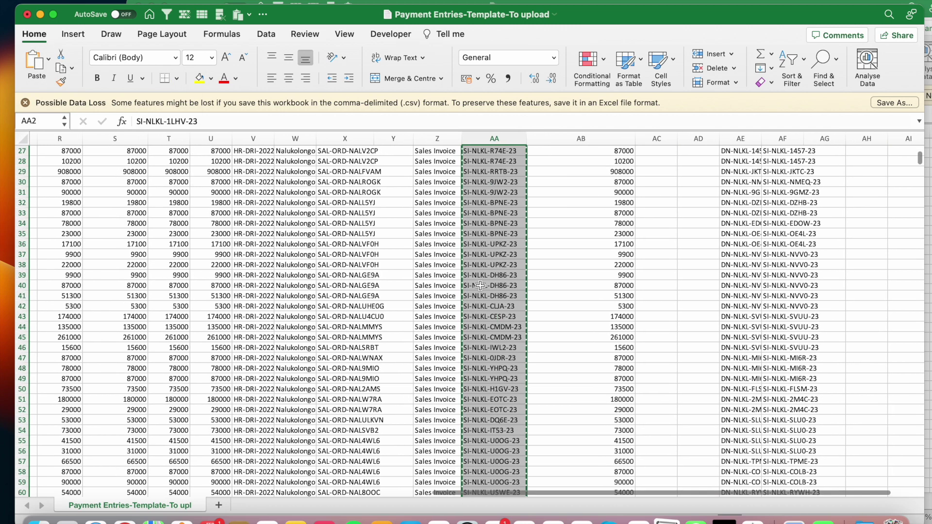
pyautogui.moveTo(499, 307); pyautogui.dragTo(511, 197)
pyautogui.click(511, 201)
pyautogui.scroll(5, 533, 228)
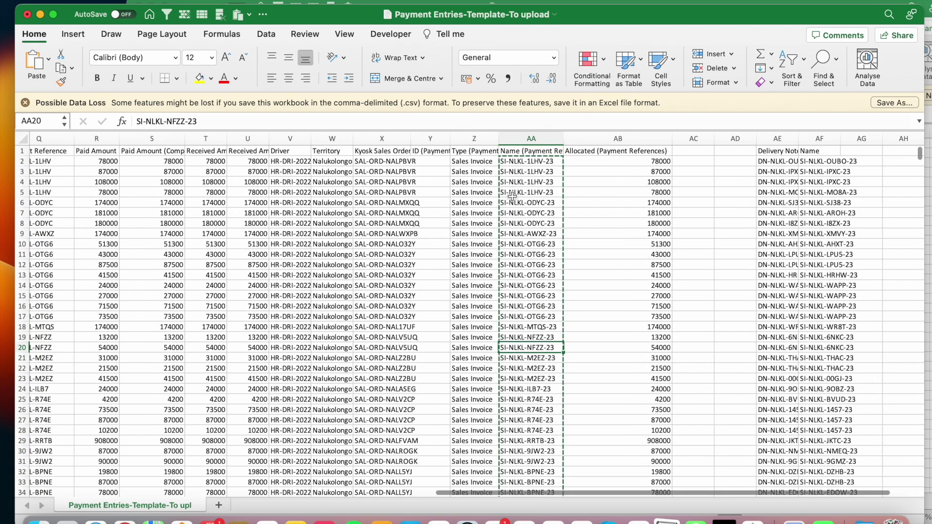
pyautogui.hscroll(-2, 533, 228)
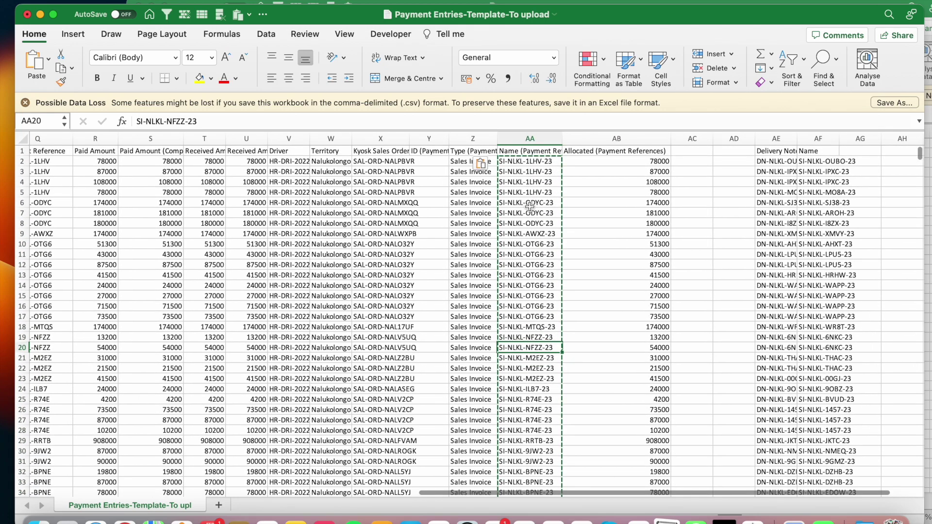
# Step: Clear the helper columns AE and AF
pyautogui.click(530, 139)
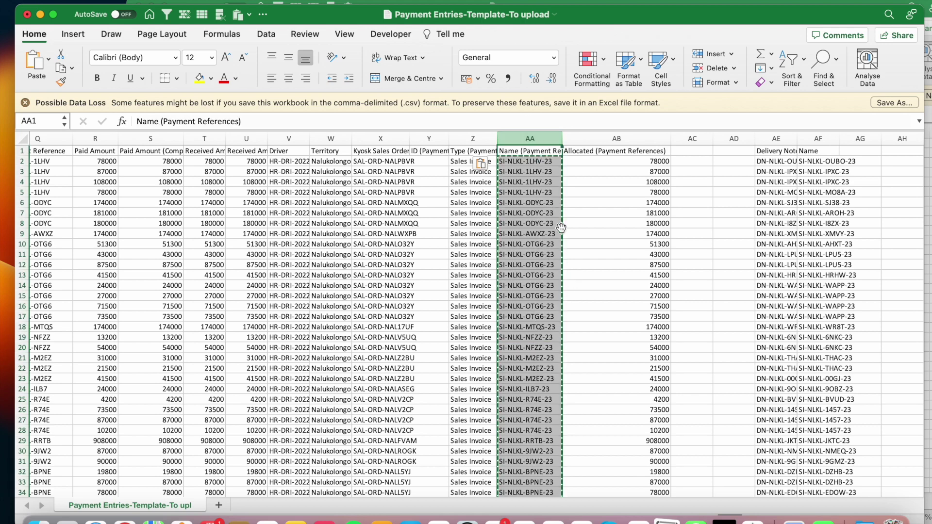
pyautogui.hscroll(3, 568, 290)
pyautogui.click(668, 139)
pyautogui.moveTo(669, 139); pyautogui.dragTo(710, 138)
pyautogui.press('Delete')
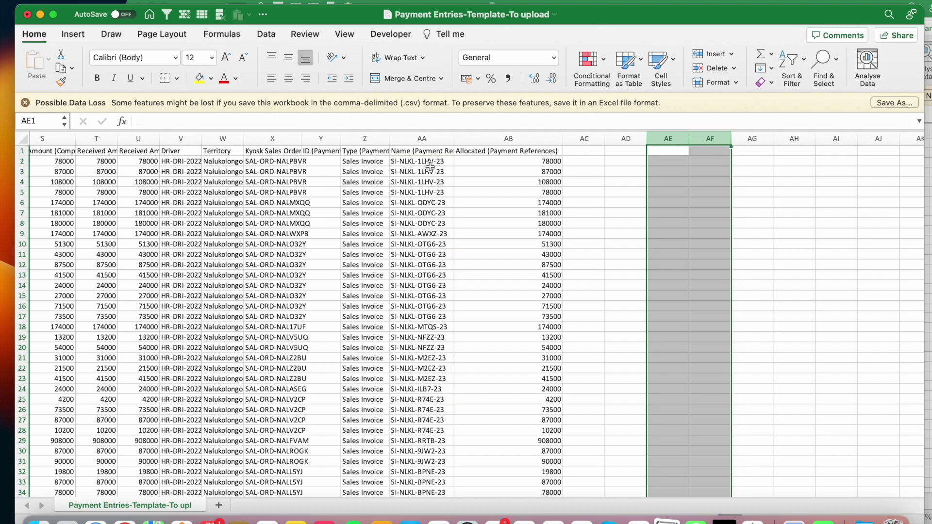
# Step: Scroll to and select rows 92–94 whose invoice lookup shows #N/A
pyautogui.click(429, 168)
pyautogui.hscroll(-4, 429, 167)
pyautogui.hscroll(-3, 429, 167)
pyautogui.scroll(-4, 428, 167)
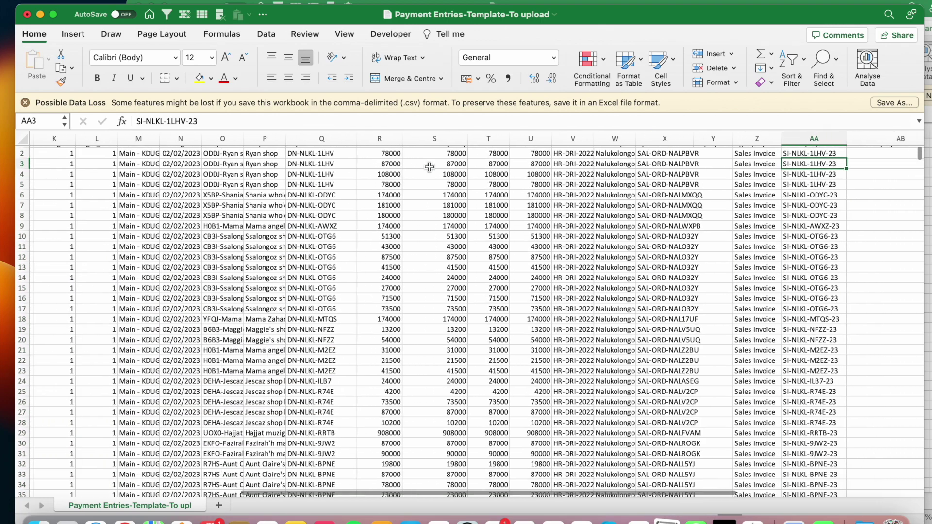
pyautogui.hscroll(2, 500, 270)
pyautogui.scroll(-15, 499, 270)
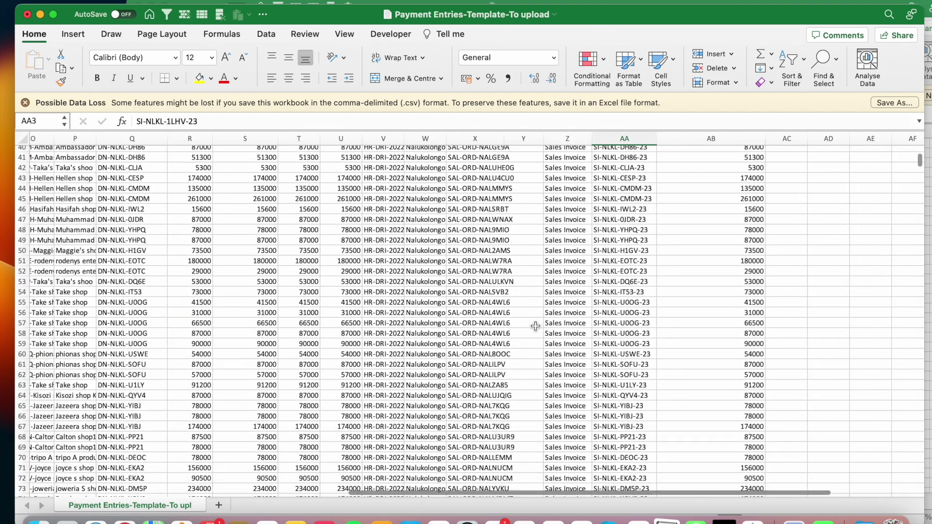
pyautogui.scroll(-6, 535, 326)
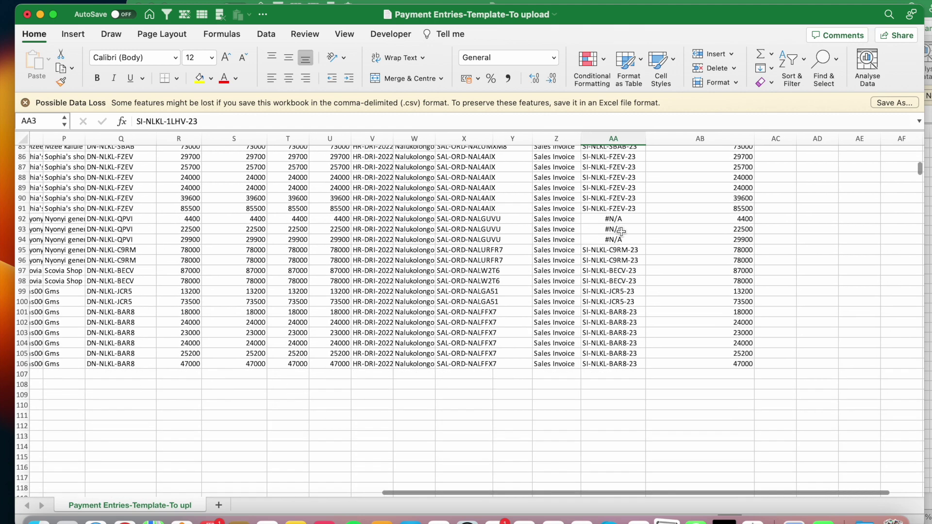
pyautogui.moveTo(613, 219); pyautogui.dragTo(615, 238)
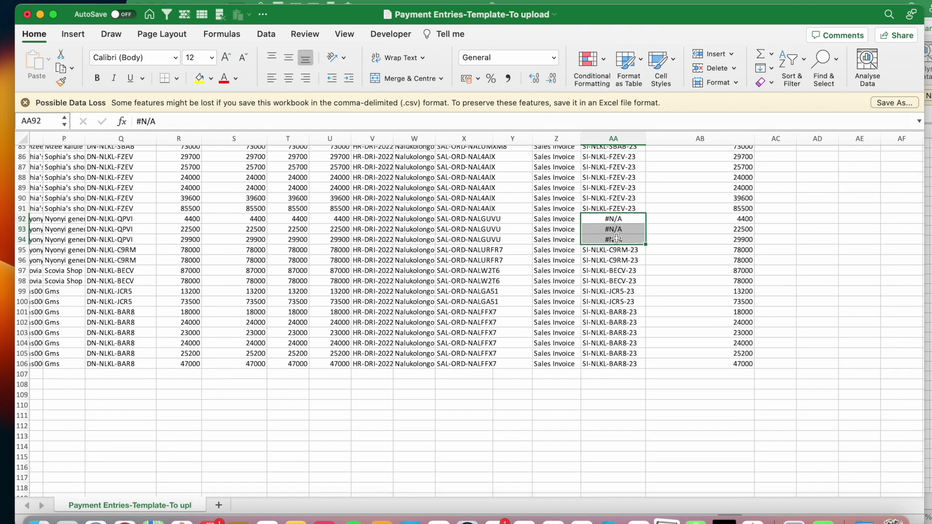
pyautogui.hotkey('shift', 'space')
# Step: Check delivery note DN-NLKL-QPVI in Q92 and scroll the SI-DT-NLKL-QJOO Sales Invoice sheet
pyautogui.hscroll(-1, 615, 238)
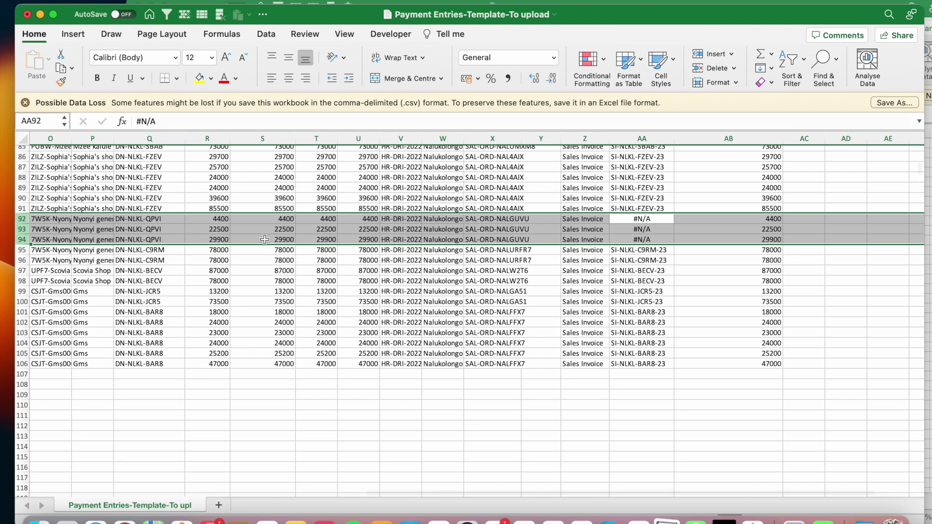
pyautogui.click(161, 221)
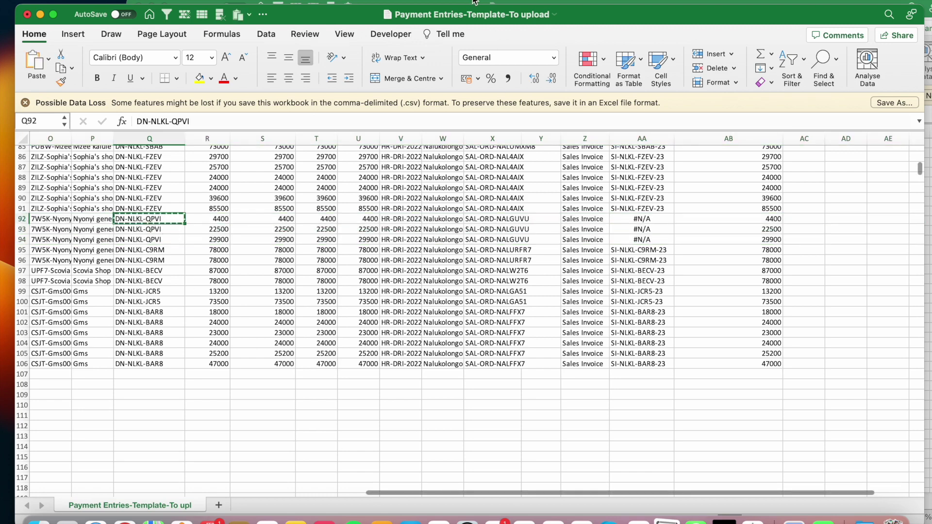
pyautogui.scroll(-10, 477, 326)
pyautogui.scroll(-20, 477, 326)
pyautogui.scroll(-20, 476, 326)
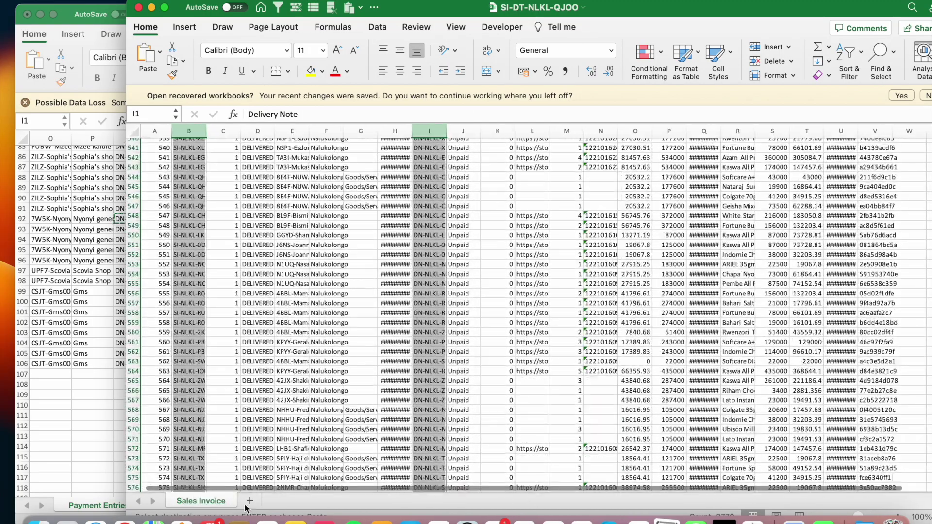
pyautogui.click(249, 500)
pyautogui.click(285, 164)
pyautogui.press('super+v')
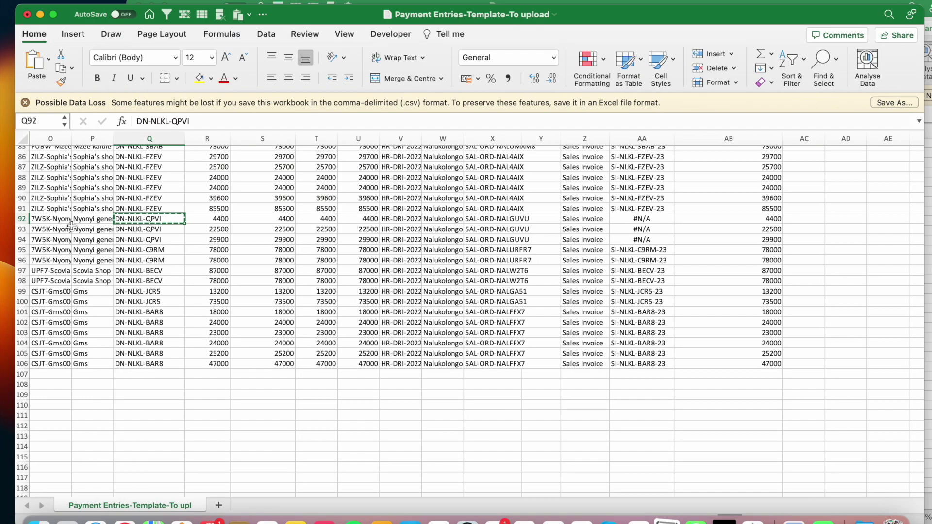
# Step: Delete the three #N/A rows 92–94 from Payment Entries and save the CSV
pyautogui.click(71, 225)
pyautogui.moveTo(642, 218); pyautogui.dragTo(642, 238)
pyautogui.hotkey('shift', 'space')
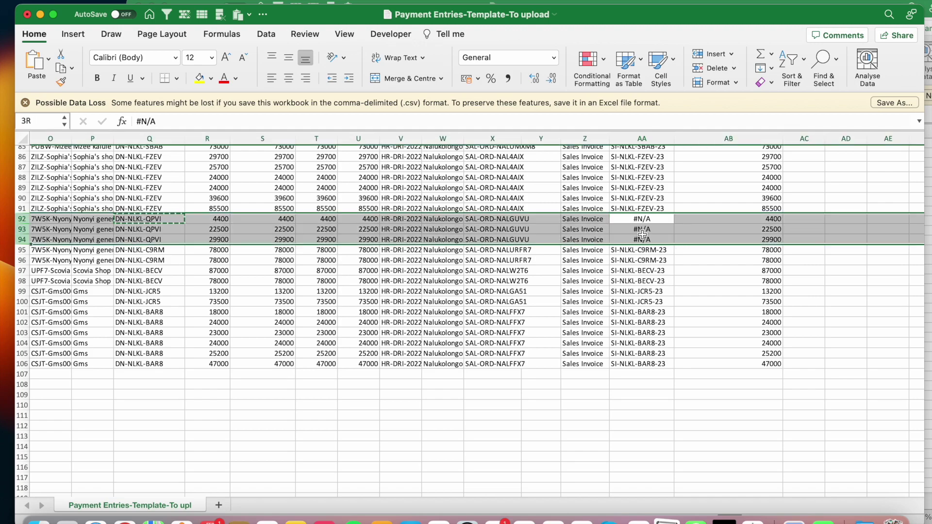
pyautogui.click(718, 68)
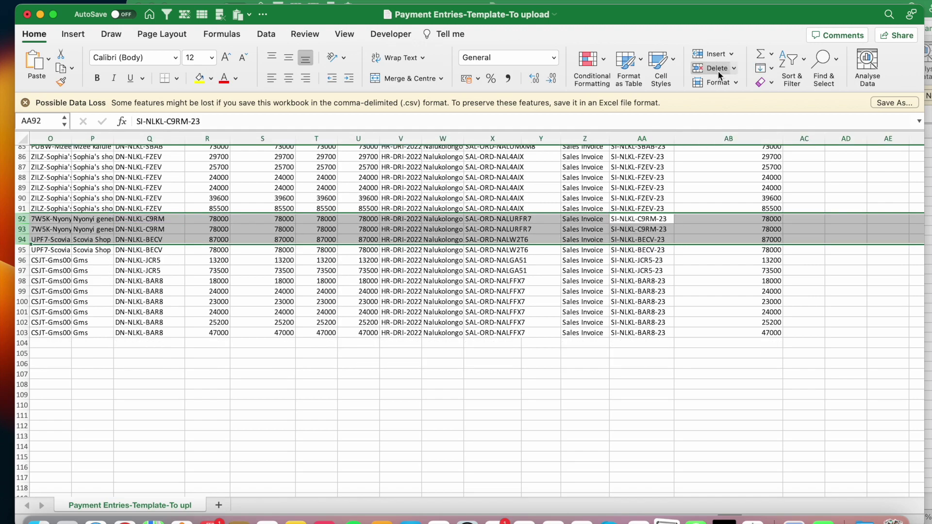
pyautogui.click(579, 289)
pyautogui.scroll(15, 579, 287)
pyautogui.scroll(-2, 579, 289)
pyautogui.click(545, 227)
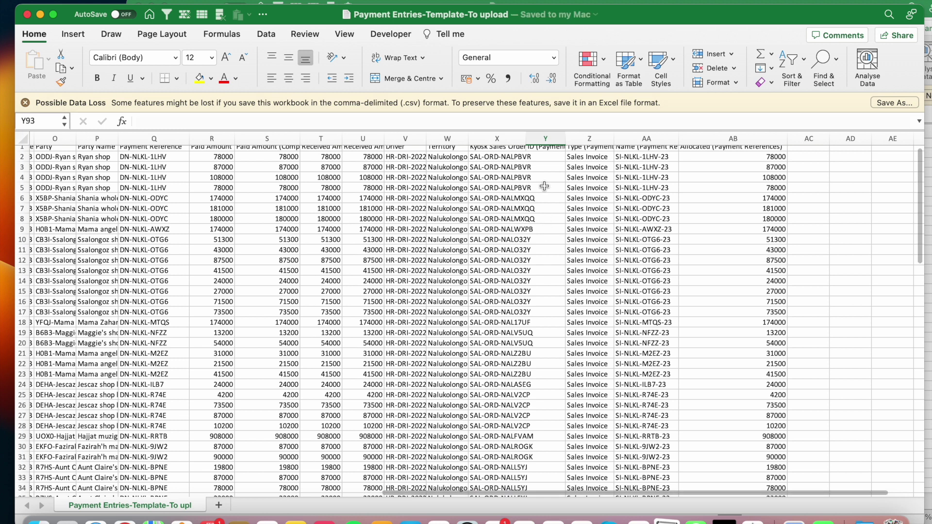
pyautogui.click(524, 210)
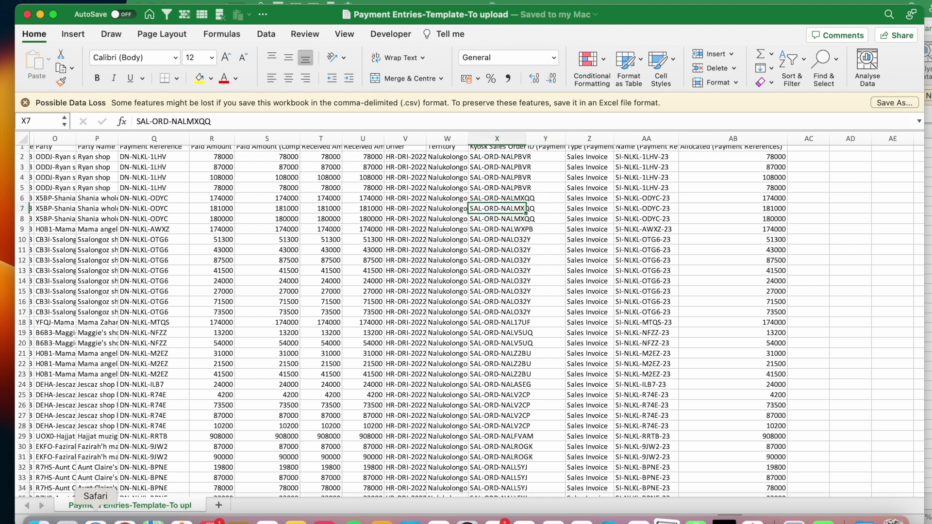
pyautogui.click(124, 522)
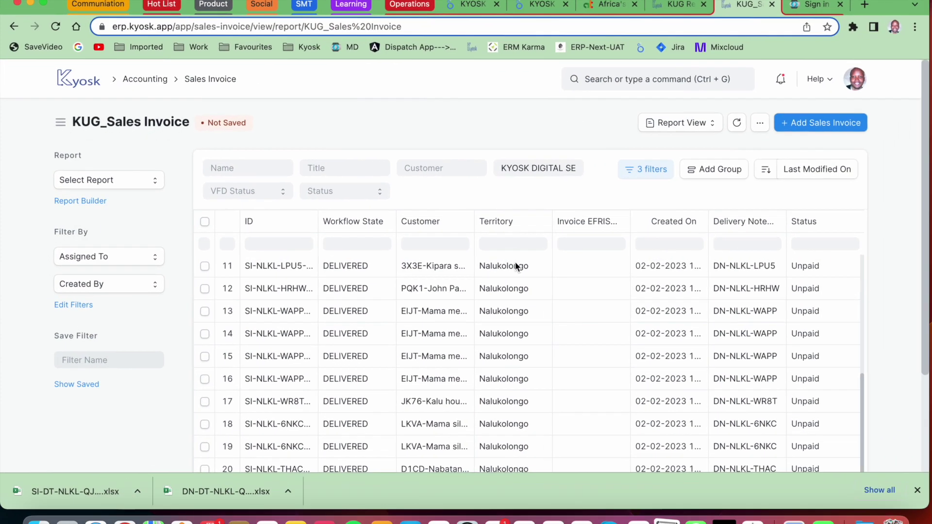
# Step: Go from the Kyosk home page to Data Import and add a new data import
pyautogui.click(675, 5)
pyautogui.click(742, 4)
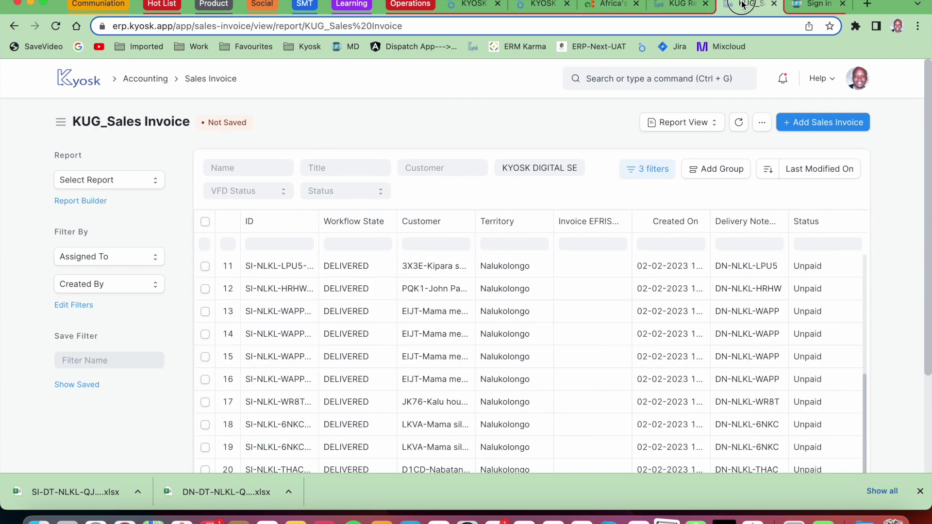
pyautogui.click(86, 76)
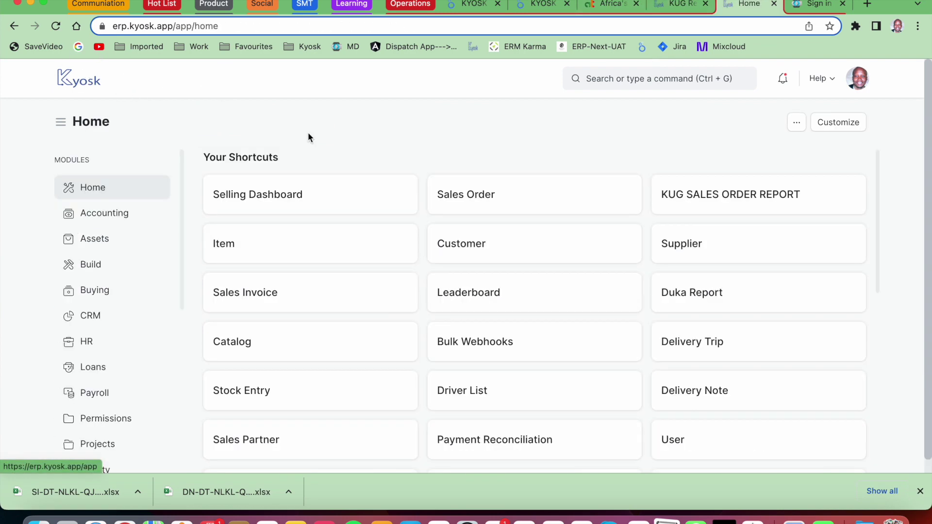
pyautogui.scroll(-5, 230, 417)
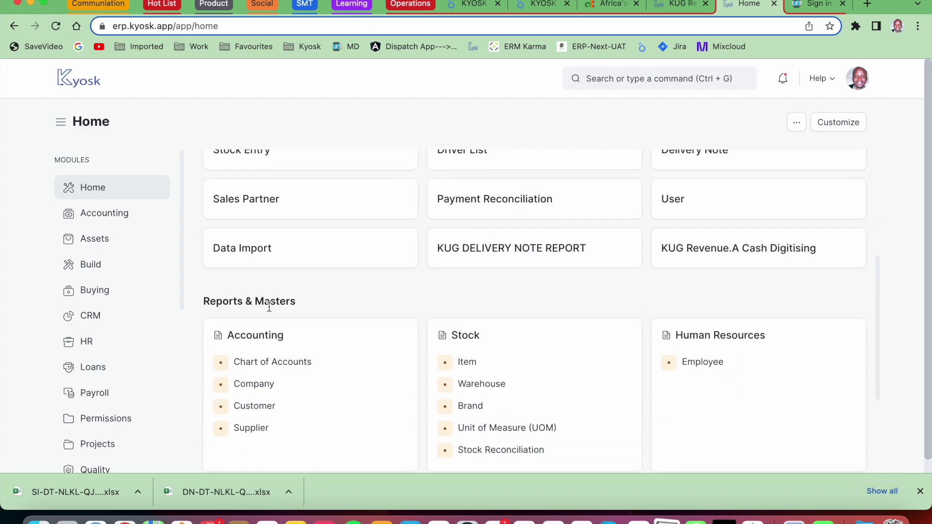
pyautogui.click(261, 256)
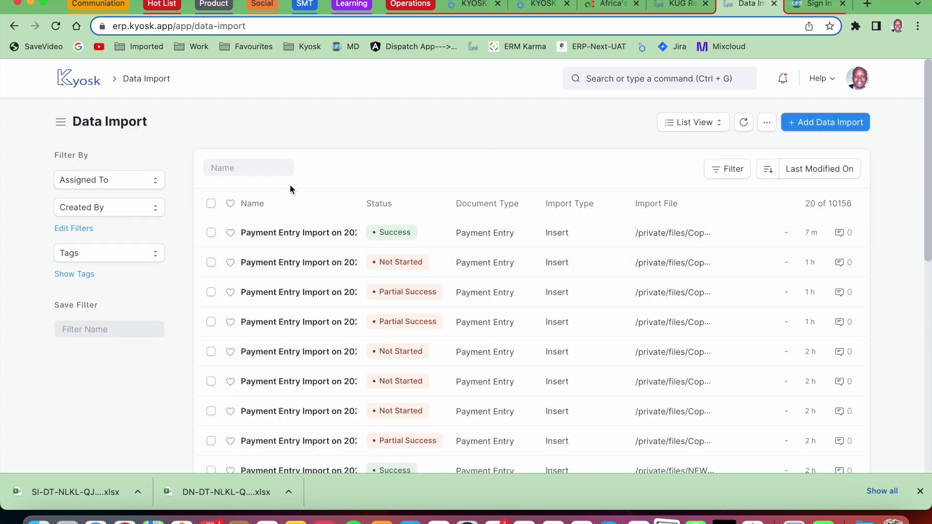
pyautogui.click(817, 124)
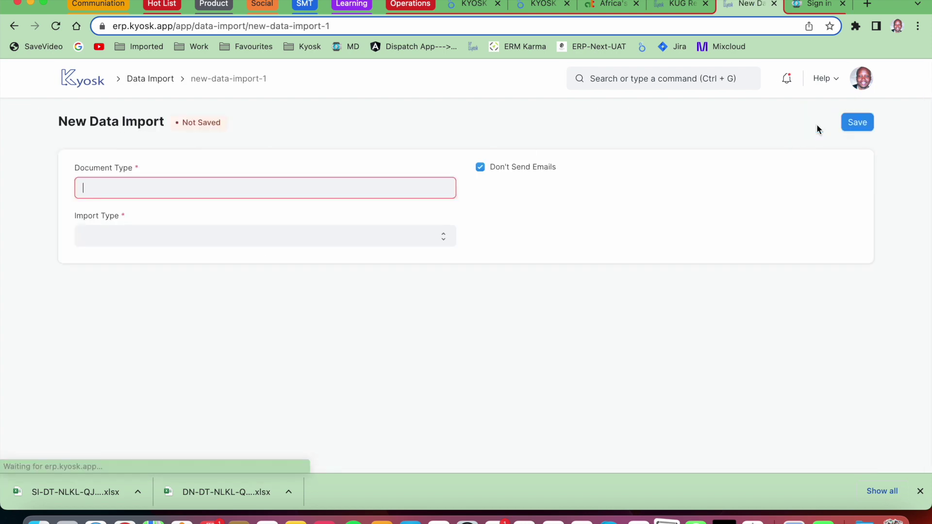
# Step: Set Payment Entry, Insert New Records and Submit After Import, then save
pyautogui.click(255, 192)
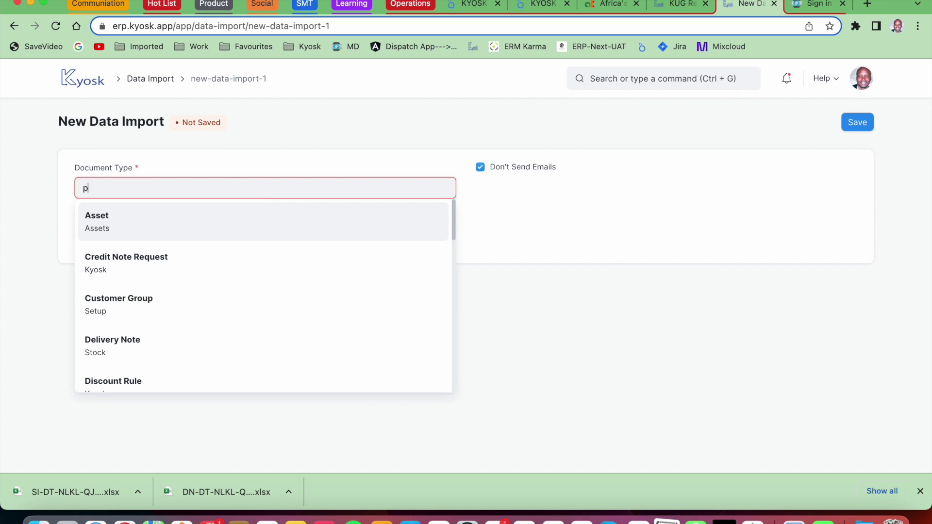
pyautogui.write('paym')
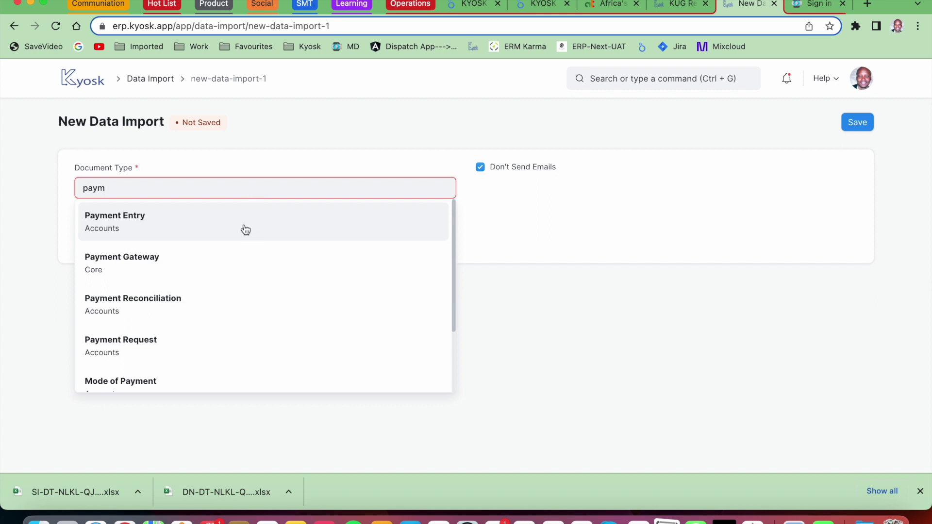
pyautogui.click(242, 226)
pyautogui.click(139, 234)
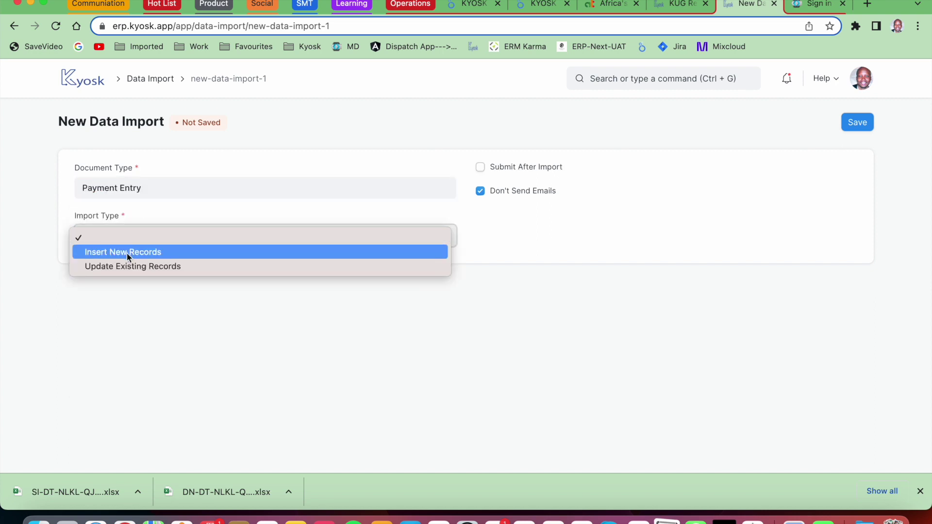
pyautogui.click(129, 252)
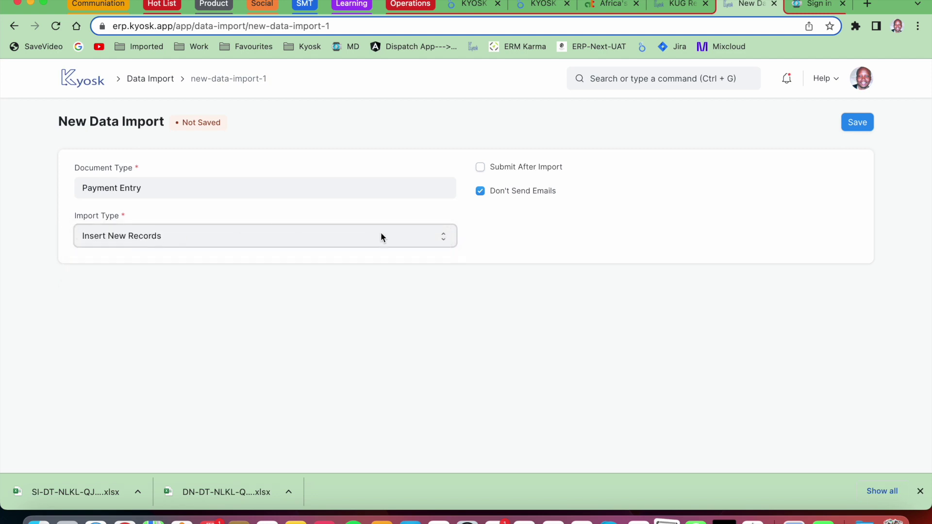
pyautogui.click(483, 167)
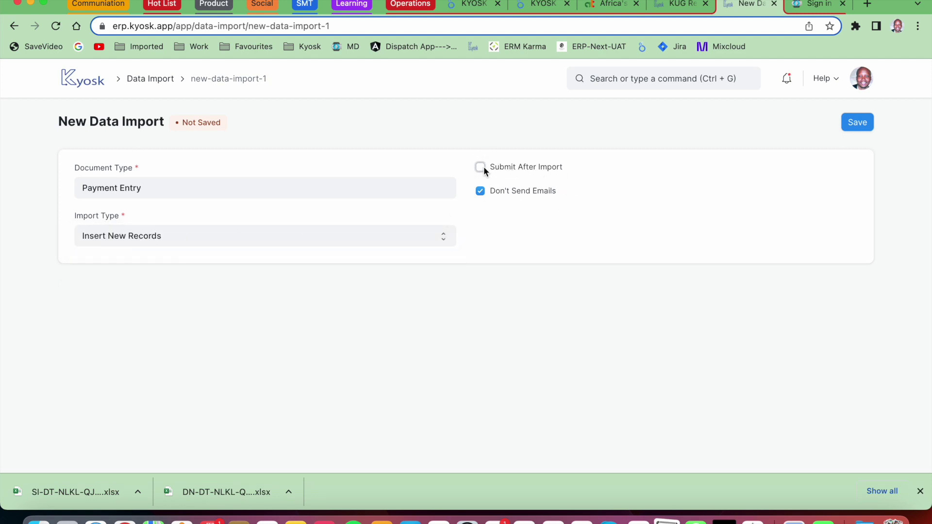
pyautogui.click(857, 123)
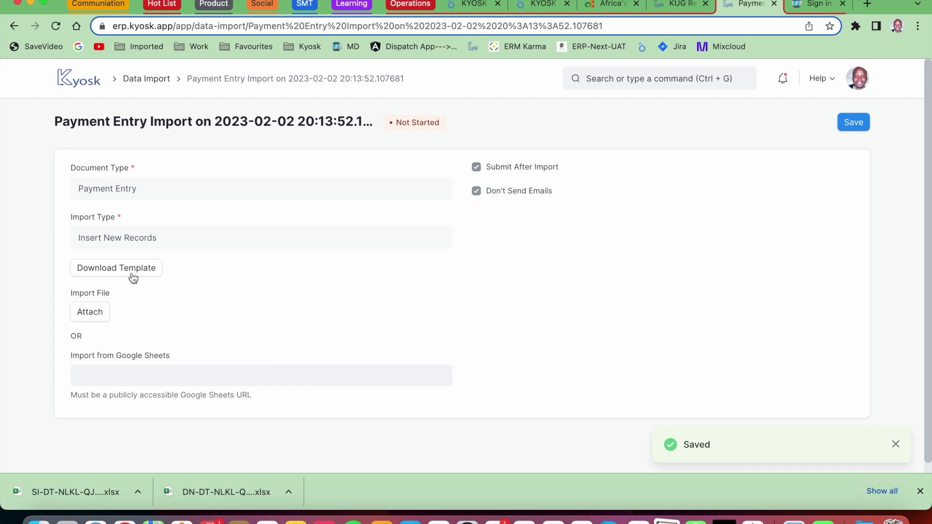
# Step: Attach and upload Payment Entries-Template-To upload.csv from Downloads via My Device
pyautogui.click(99, 318)
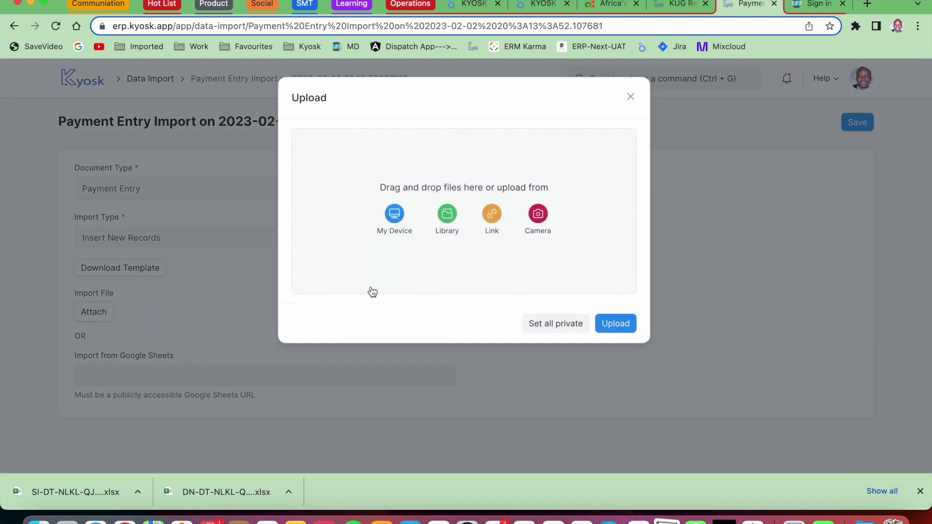
pyautogui.click(393, 228)
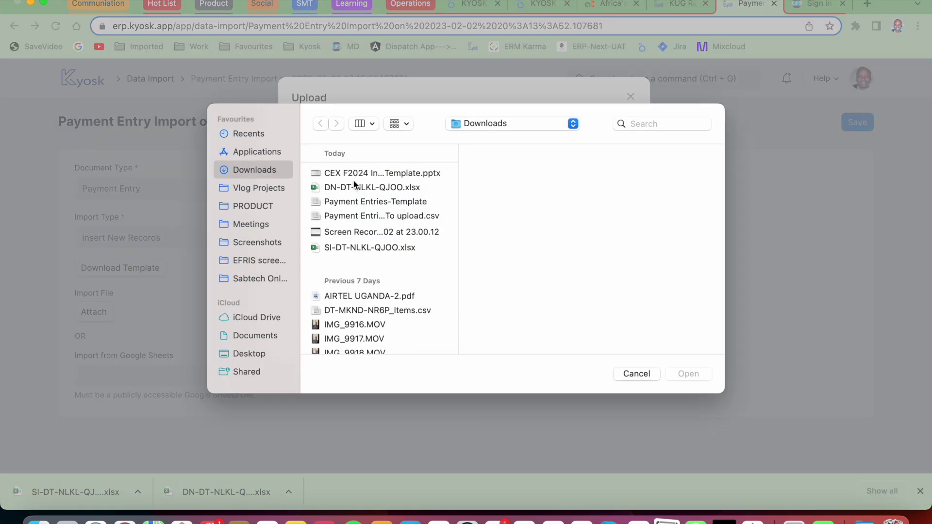
pyautogui.click(386, 189)
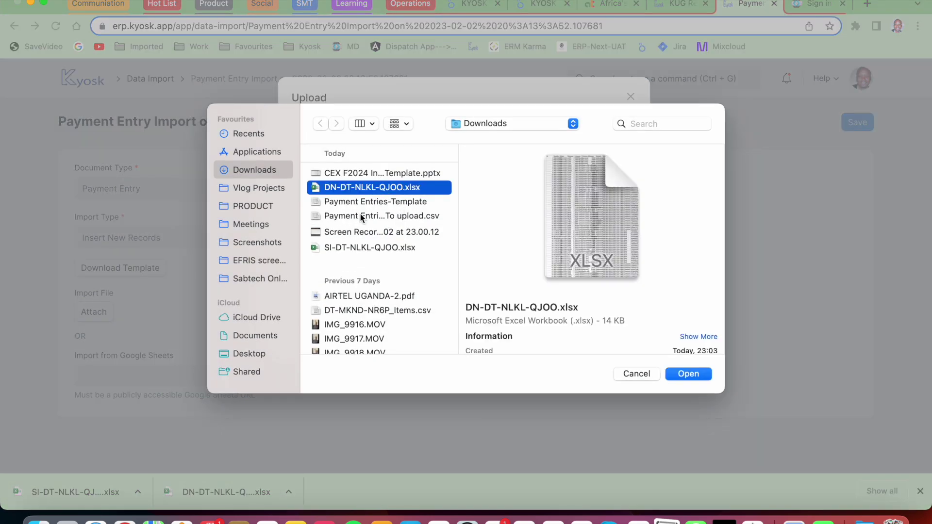
pyautogui.click(409, 217)
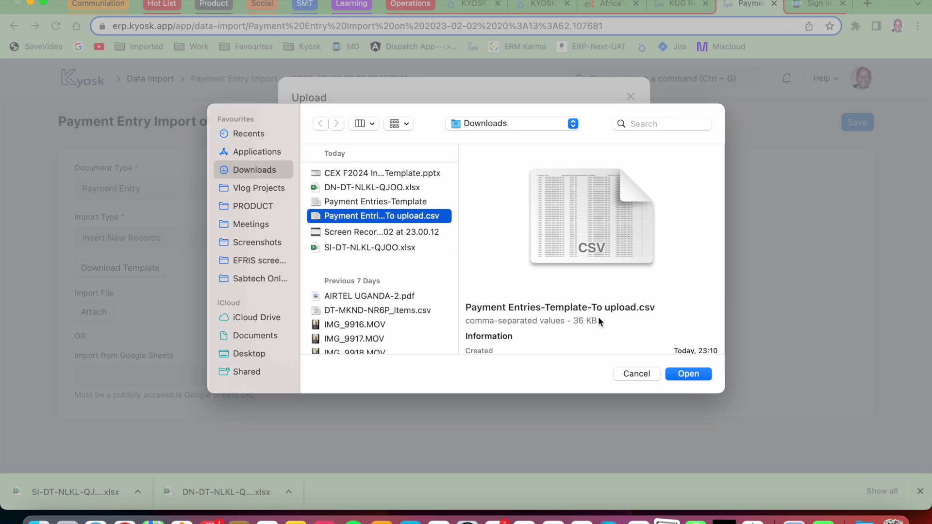
pyautogui.click(689, 375)
pyautogui.click(619, 207)
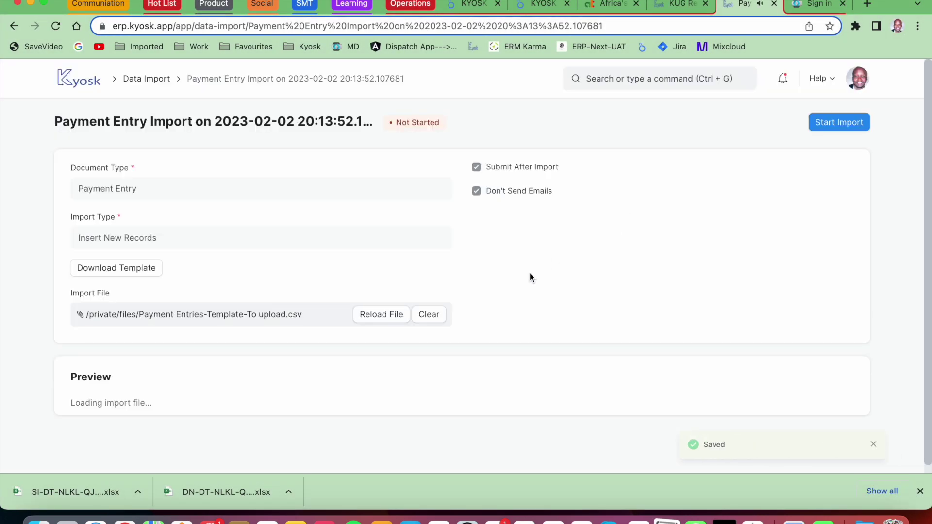
# Step: Review the 102-row preview and start the Payment Entry import, watching its progress
pyautogui.scroll(-5, 344, 384)
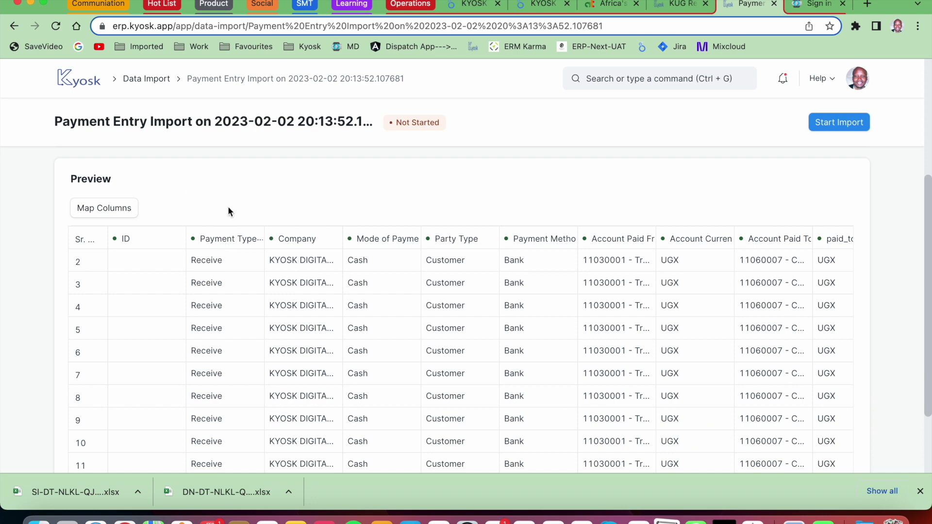
pyautogui.scroll(1, 235, 189)
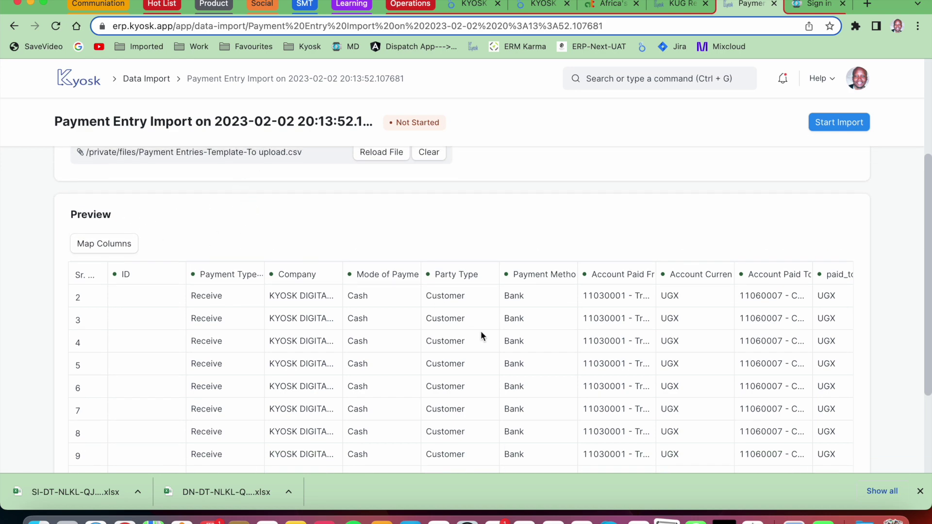
pyautogui.hscroll(10, 481, 331)
pyautogui.hscroll(10, 607, 319)
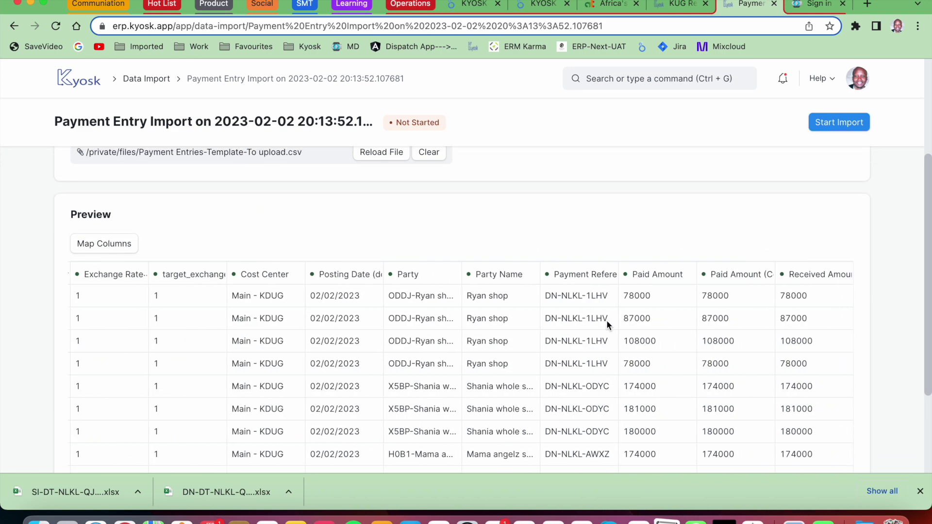
pyautogui.scroll(-3, 751, 224)
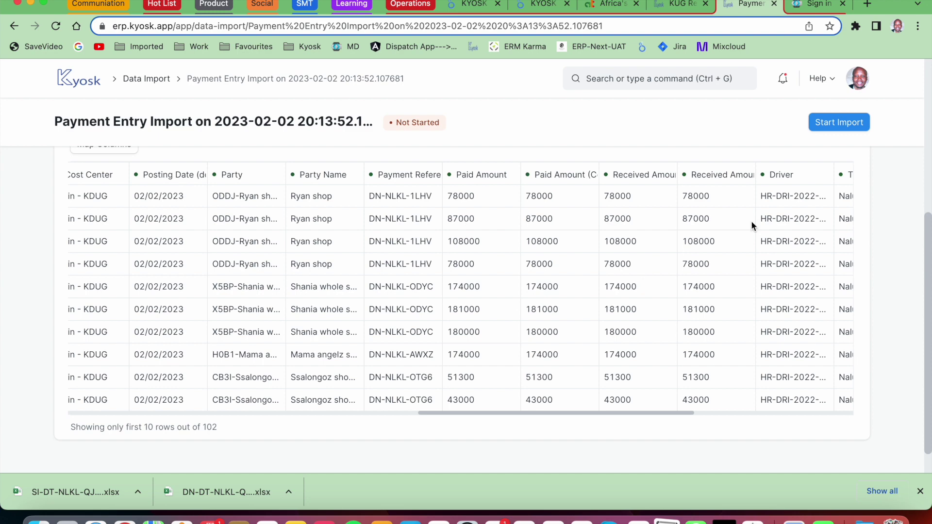
pyautogui.click(850, 127)
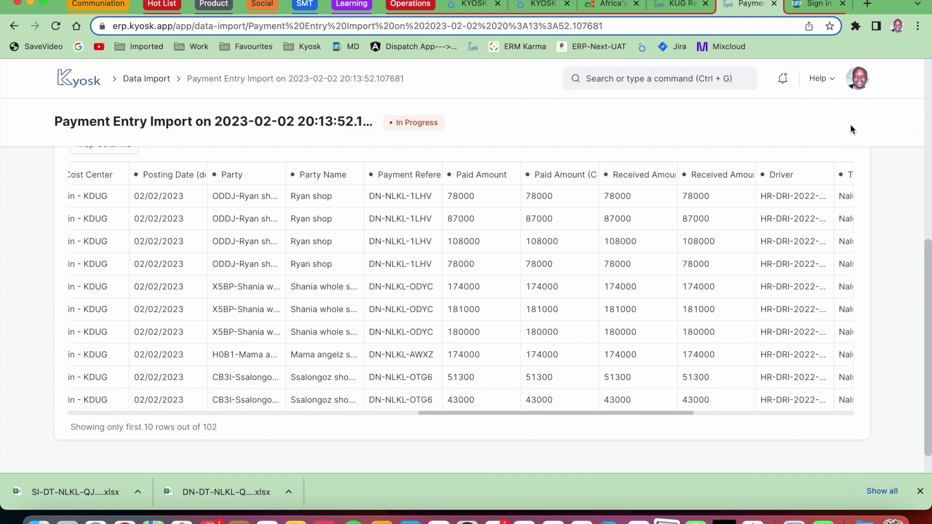
pyautogui.scroll(-1, 600, 232)
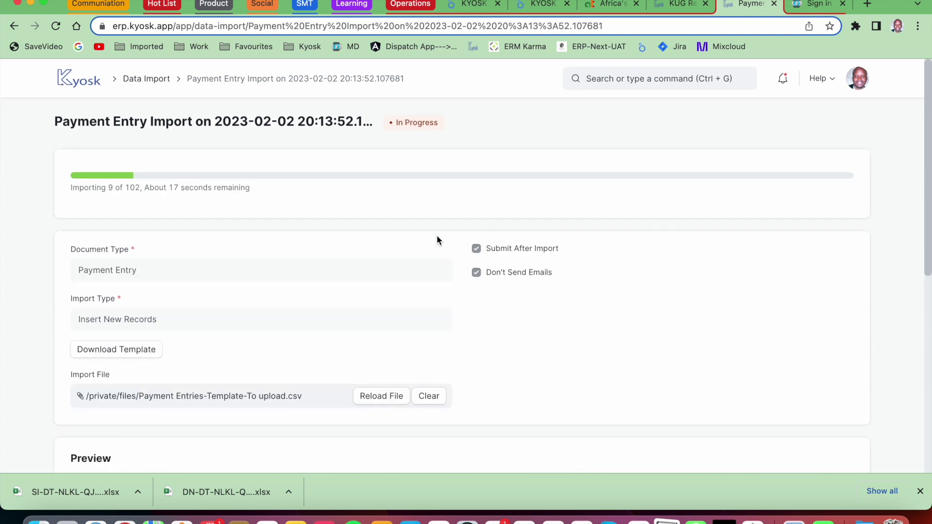